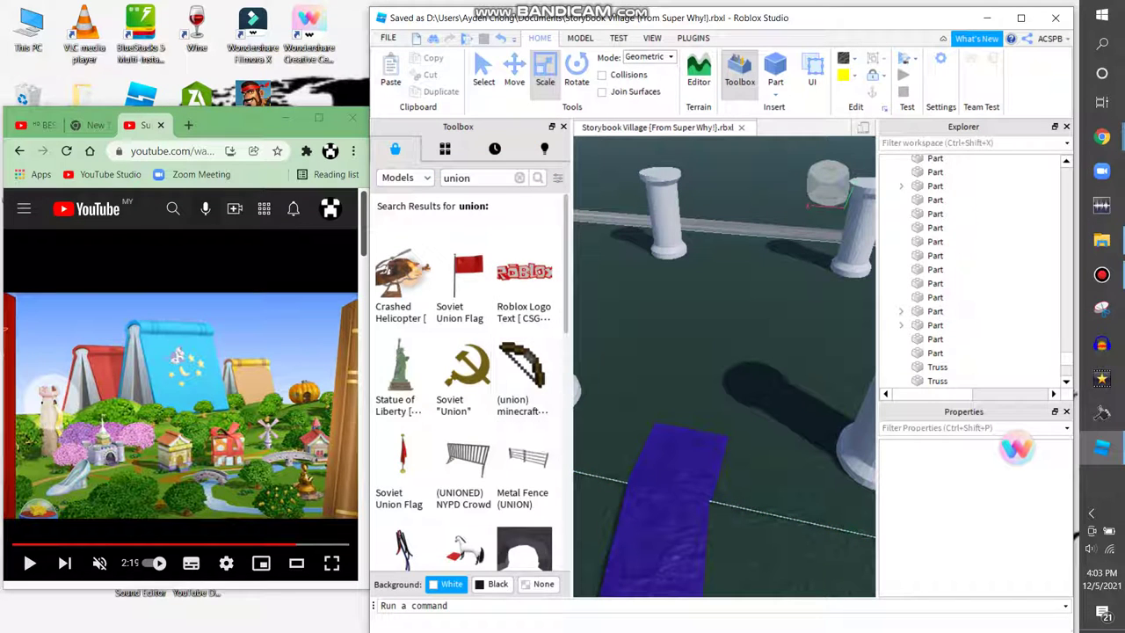
Step: Switch the "union" asset search to meshes and place the Meshes/Union(6) arch beside the far end of the purple path
{"action": "scroll", "coordinate": [472, 377], "scroll_direction": "down", "scroll_amount": 3}
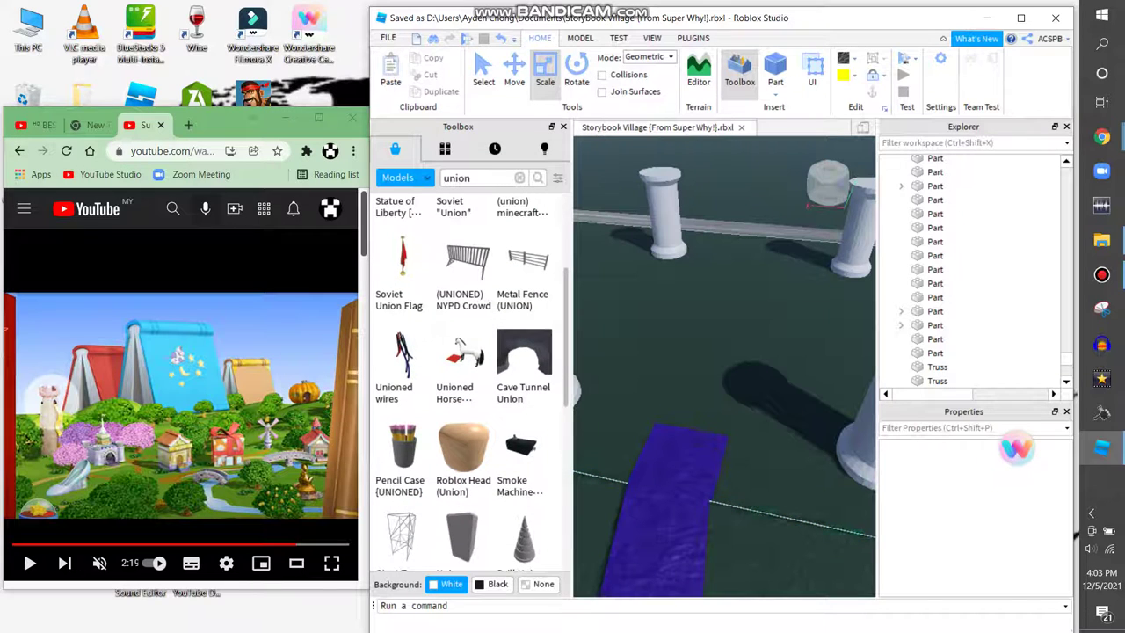
{"action": "left_click", "coordinate": [404, 178]}
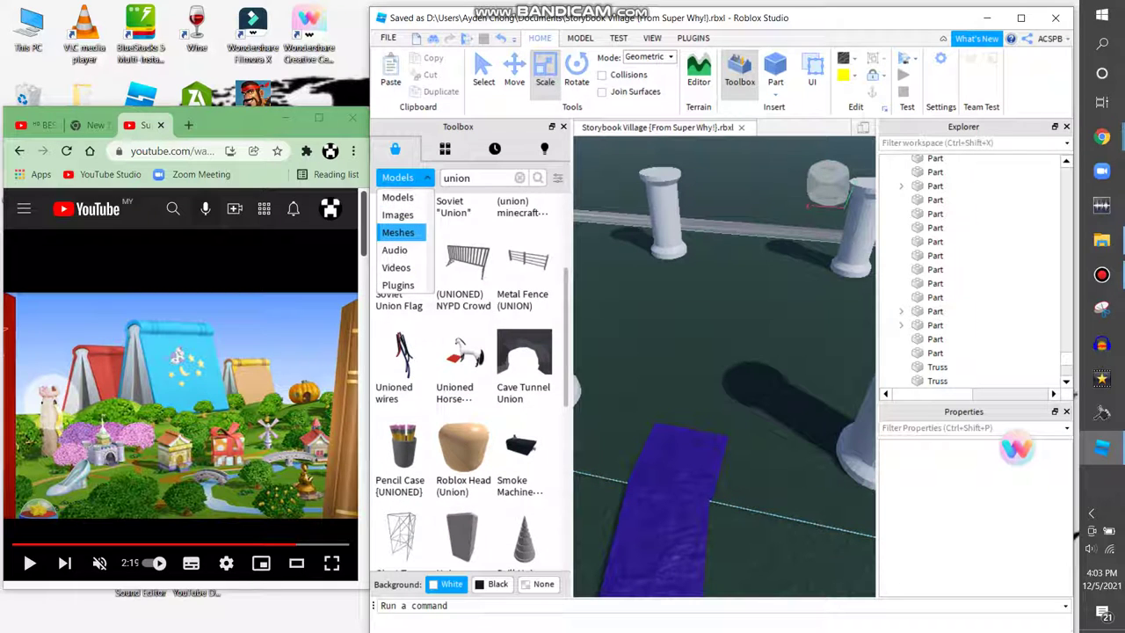
{"action": "left_click", "coordinate": [397, 232]}
{"action": "right_click_drag", "start_coordinate": [724, 351], "coordinate": [650, 339]}
{"action": "scroll", "coordinate": [472, 382], "scroll_direction": "down", "scroll_amount": 1}
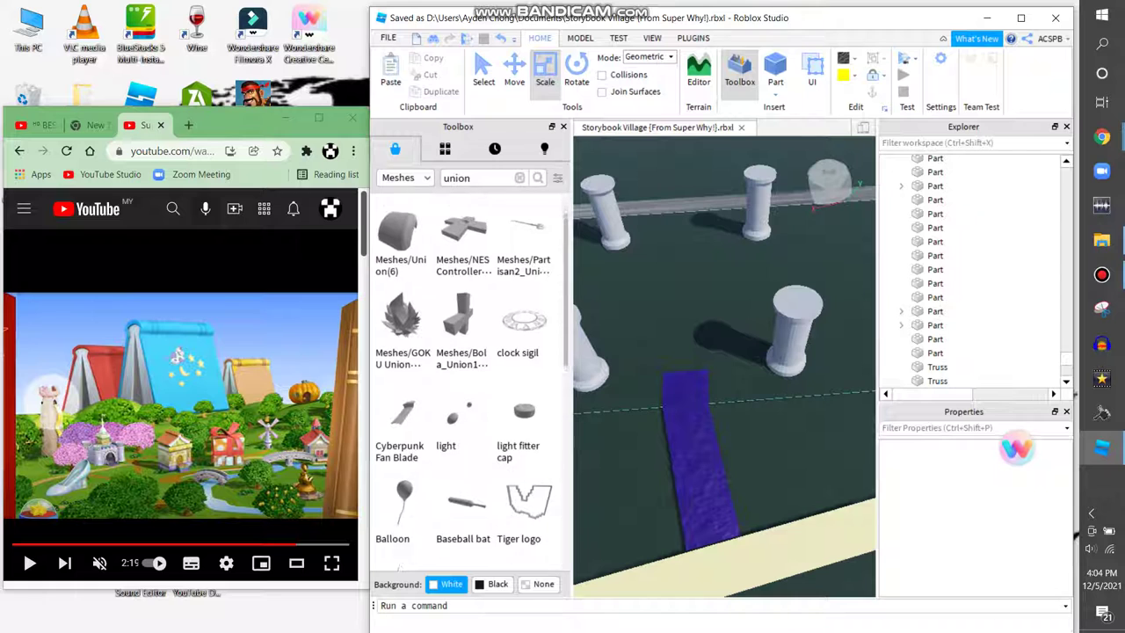
{"action": "scroll", "coordinate": [471, 383], "scroll_direction": "up", "scroll_amount": 1}
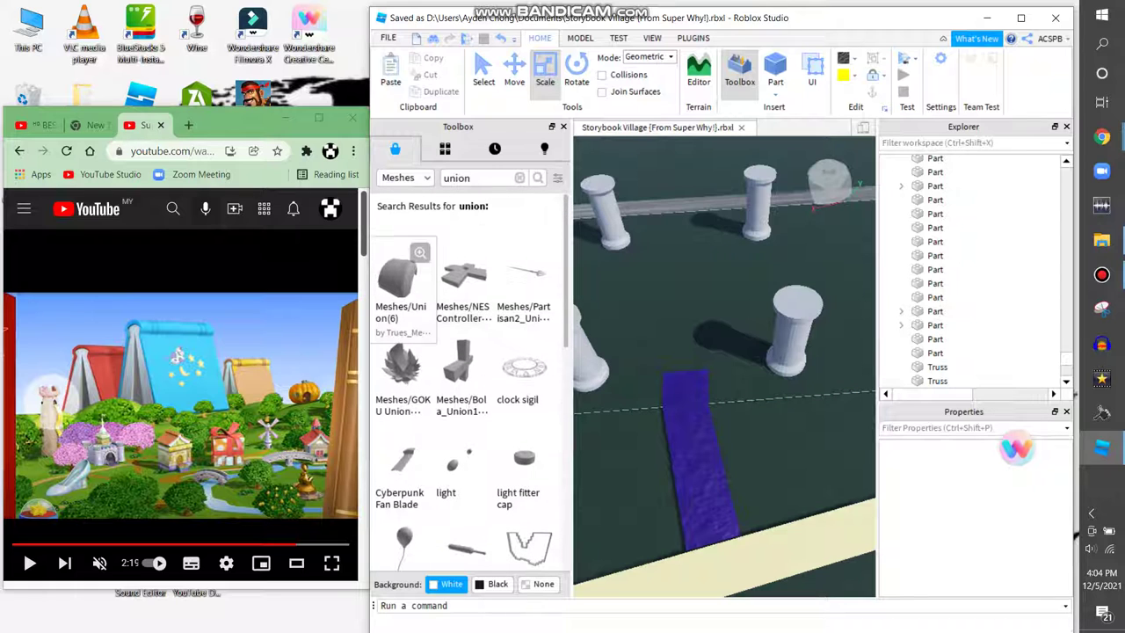
{"action": "left_click_drag", "start_coordinate": [398, 282], "coordinate": [661, 343]}
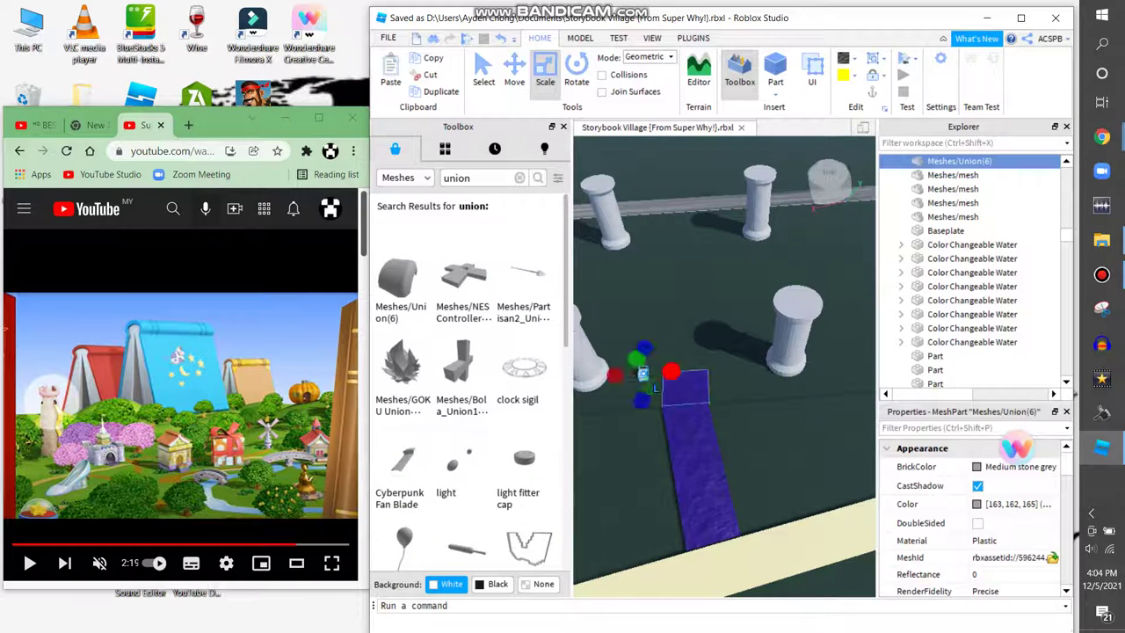
Step: Rotate the arch mesh about its vertical axis so that its opening faces the purple path
{"action": "scroll", "coordinate": [724, 366], "scroll_direction": "down", "scroll_amount": 5}
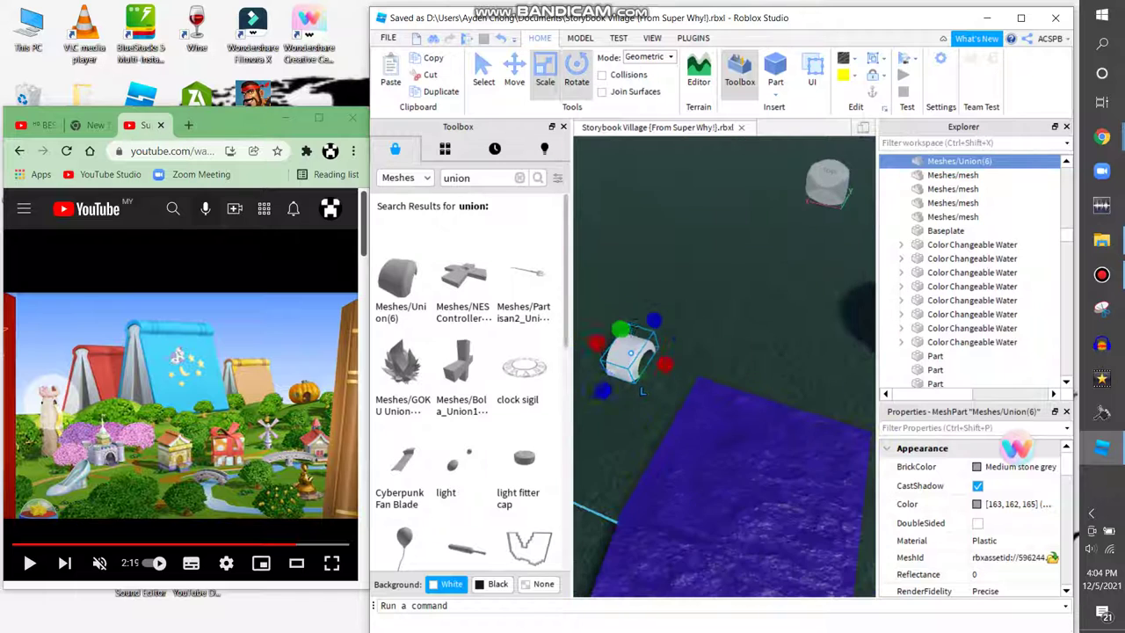
{"action": "key", "text": "ctrl+4"}
{"action": "left_click_drag", "start_coordinate": [702, 350], "coordinate": [693, 387]}
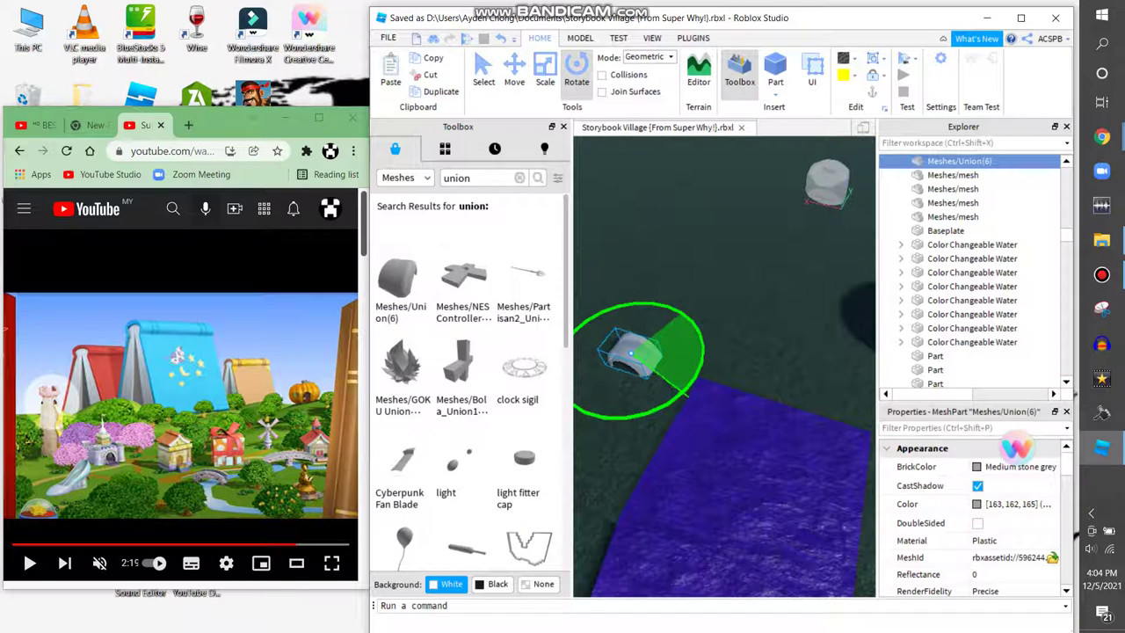
{"action": "scroll", "coordinate": [724, 365], "scroll_direction": "up", "scroll_amount": 4}
Step: Scale the arch mesh up in width, height and depth so it spans the gap between the two front pillars
{"action": "key", "text": "ctrl+3"}
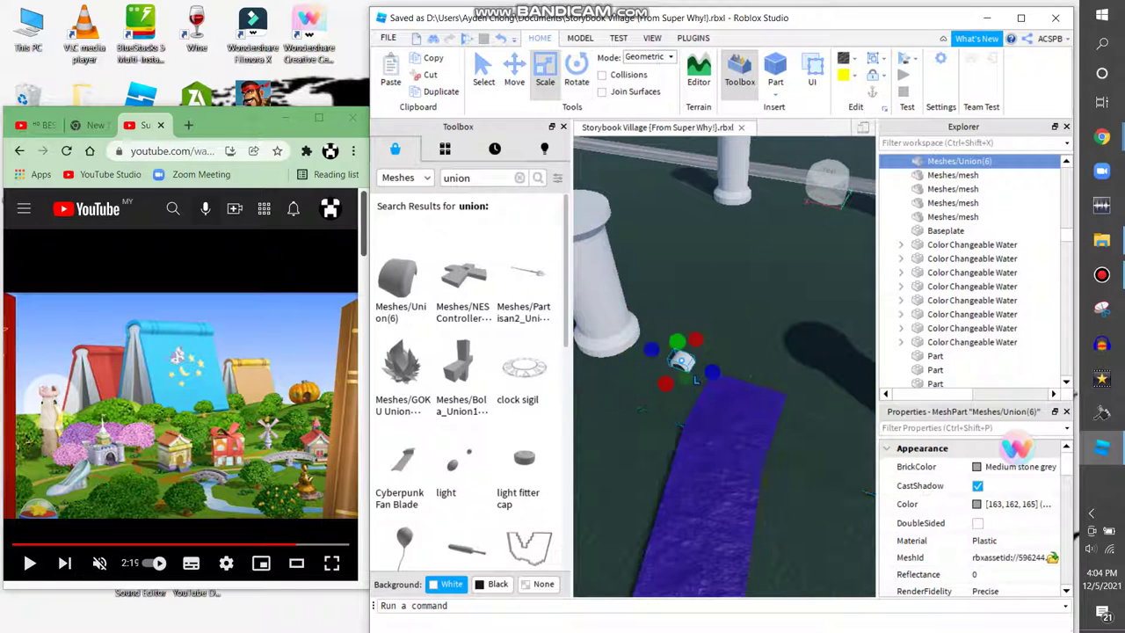
{"action": "scroll", "coordinate": [668, 378], "scroll_direction": "up", "scroll_amount": 2}
{"action": "left_click_drag", "start_coordinate": [684, 369], "coordinate": [794, 413]}
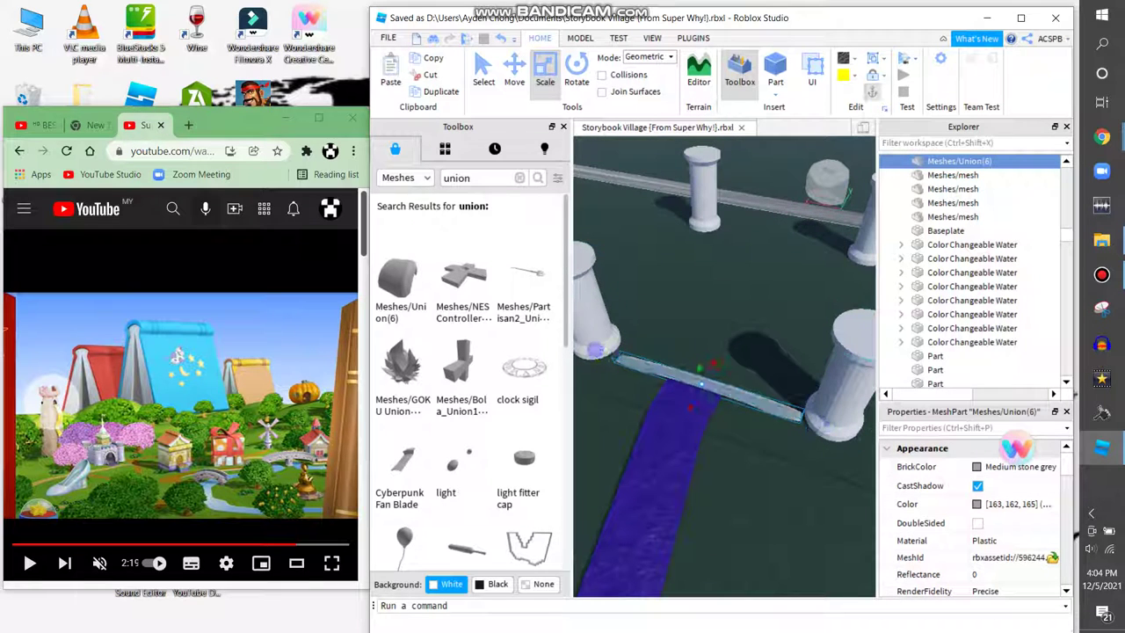
{"action": "left_click_drag", "start_coordinate": [804, 425], "coordinate": [807, 429]}
{"action": "right_click_drag", "start_coordinate": [807, 428], "coordinate": [789, 409]}
{"action": "left_click_drag", "start_coordinate": [709, 325], "coordinate": [731, 287]}
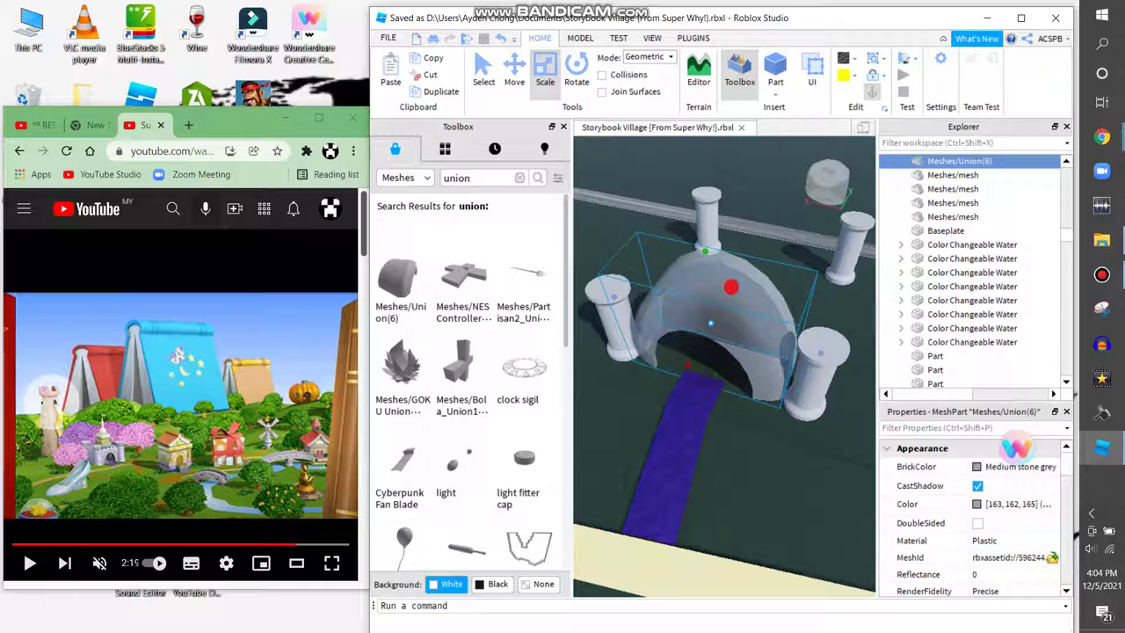
{"action": "key", "text": "a"}
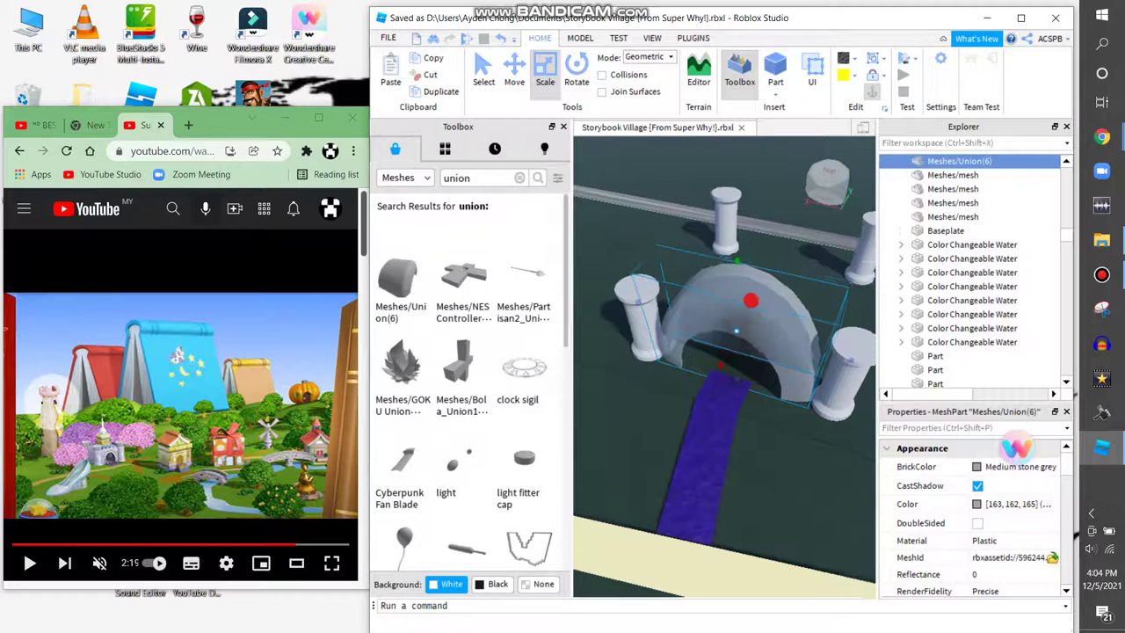
{"action": "key", "text": "w"}
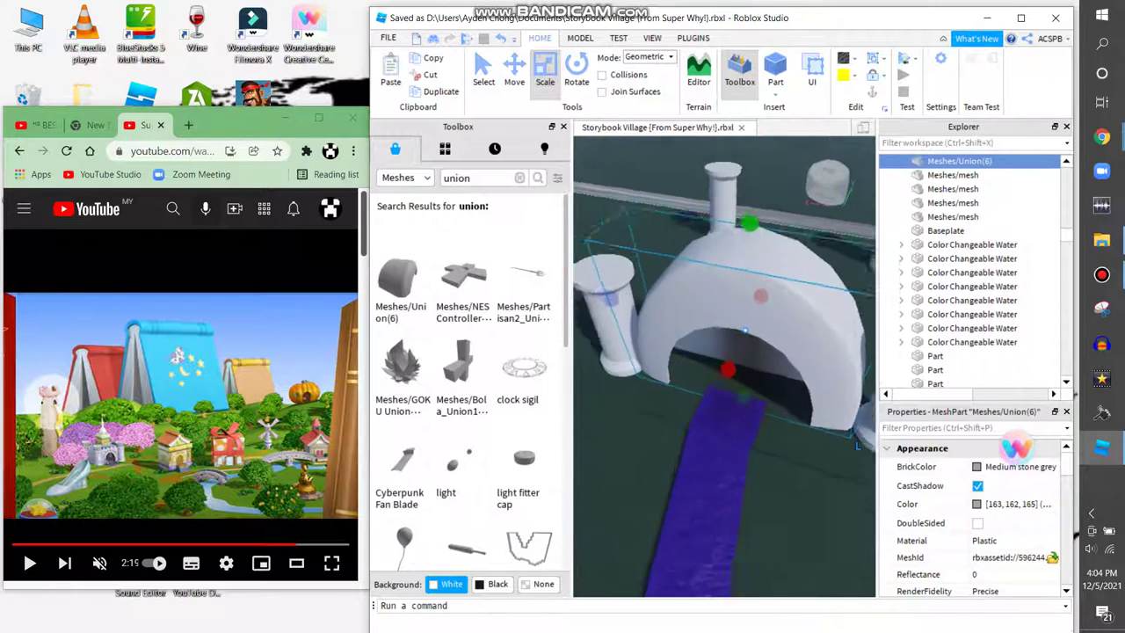
{"action": "key", "text": "s"}
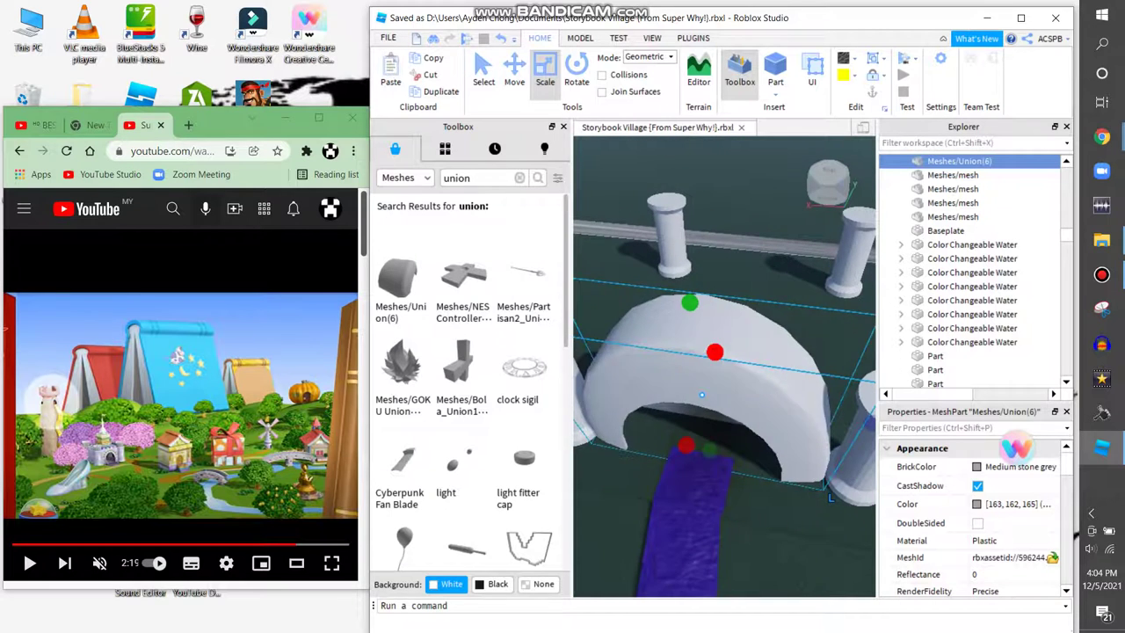
Step: Add a small block part next to the arch's left foot and colour it Really black
{"action": "key", "text": "ctrl+2"}
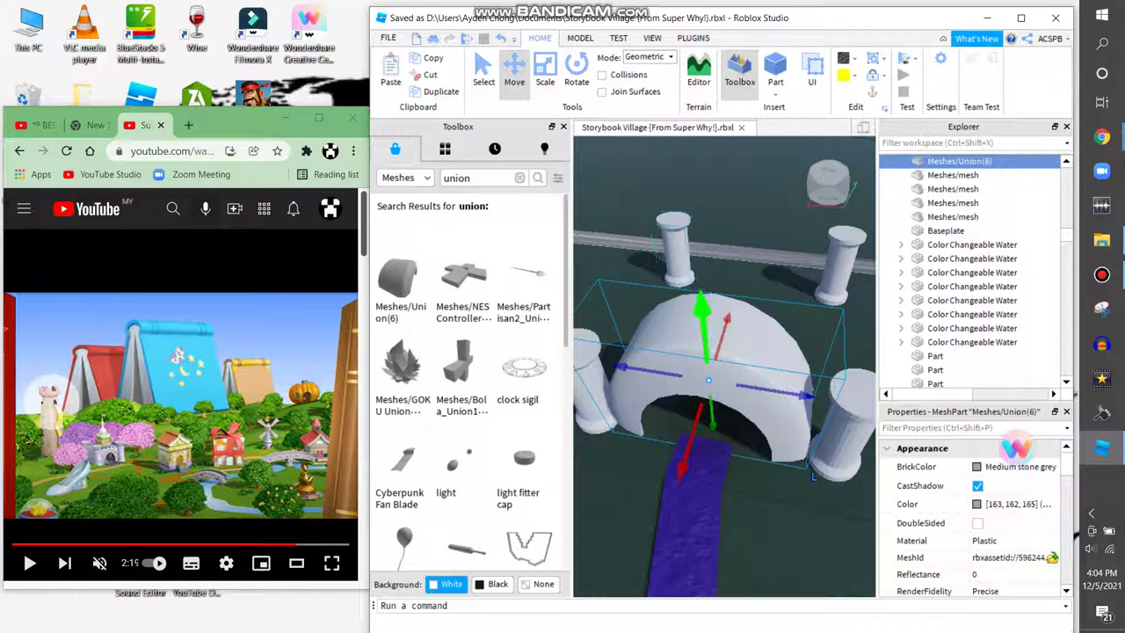
{"action": "key", "text": "w"}
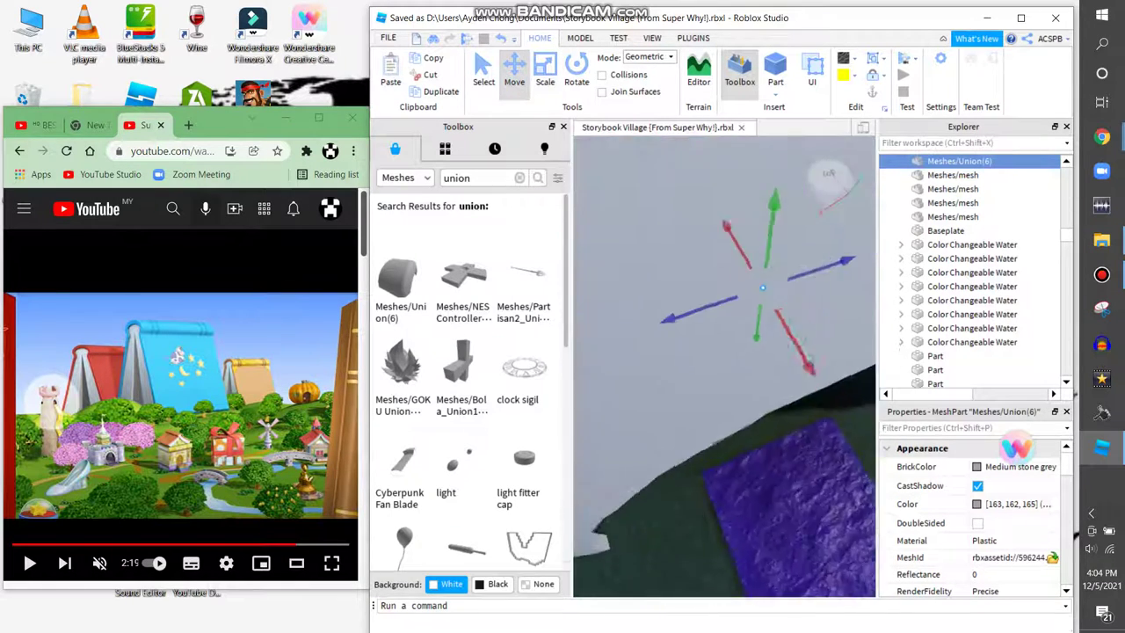
{"action": "key", "text": "f"}
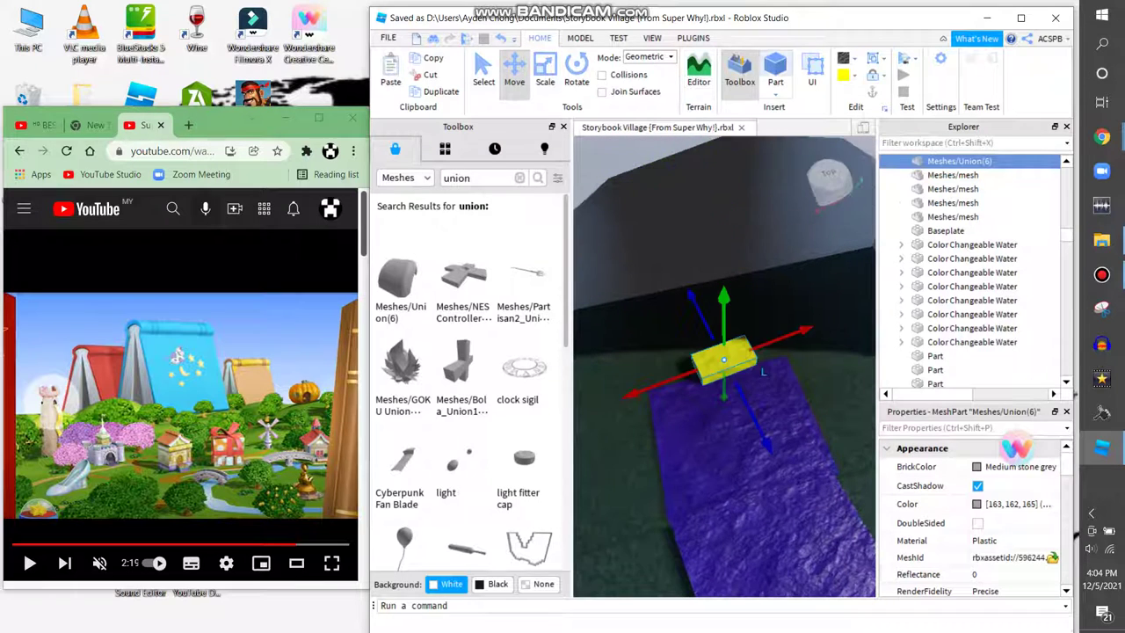
{"action": "left_click", "coordinate": [761, 369]}
{"action": "key", "text": "s"}
{"action": "key", "text": "a"}
{"action": "key", "text": "w"}
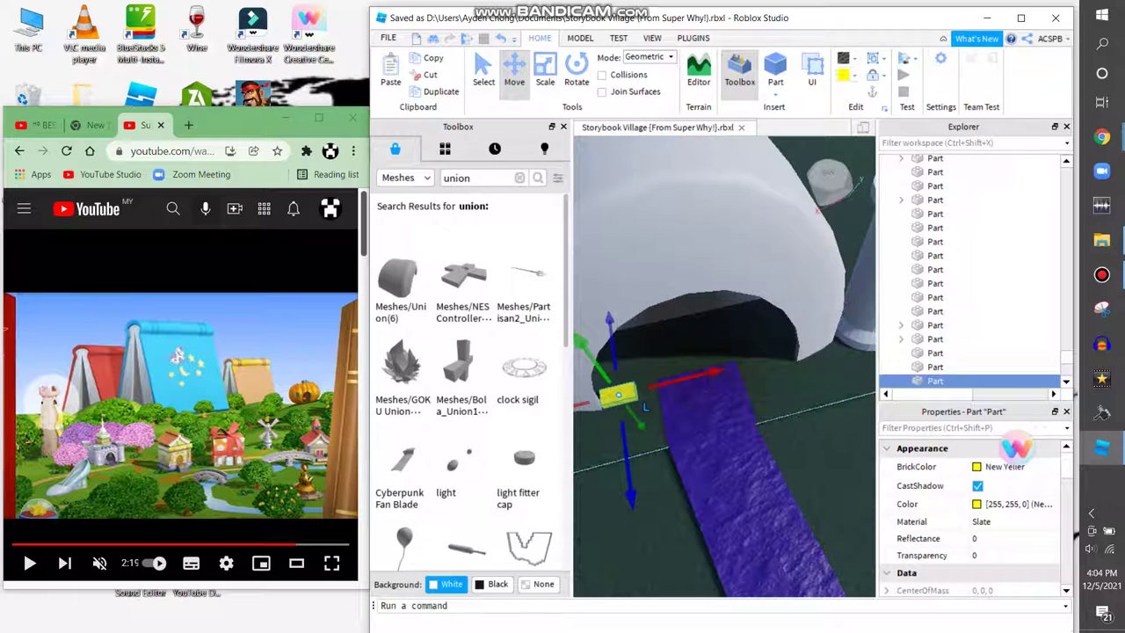
{"action": "left_click", "coordinate": [846, 75]}
{"action": "left_click", "coordinate": [849, 332]}
Step: Examine the arch and the four surrounding pillars one after another, selecting each of them
{"action": "key", "text": "ctrl+3"}
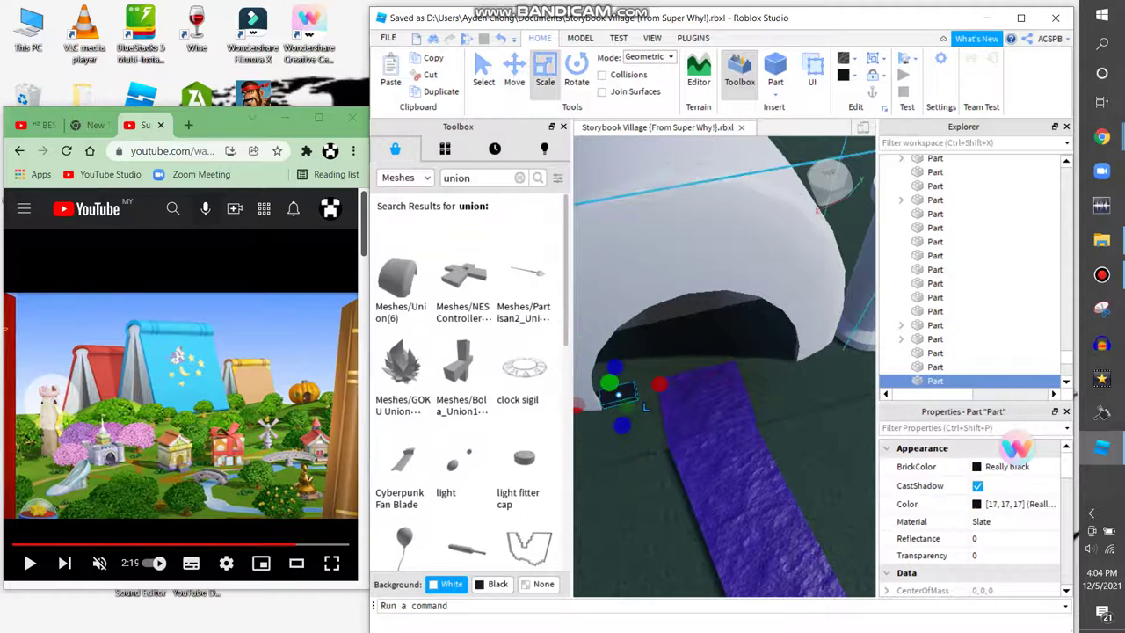
{"action": "key", "text": "w"}
{"action": "left_click", "coordinate": [868, 205]}
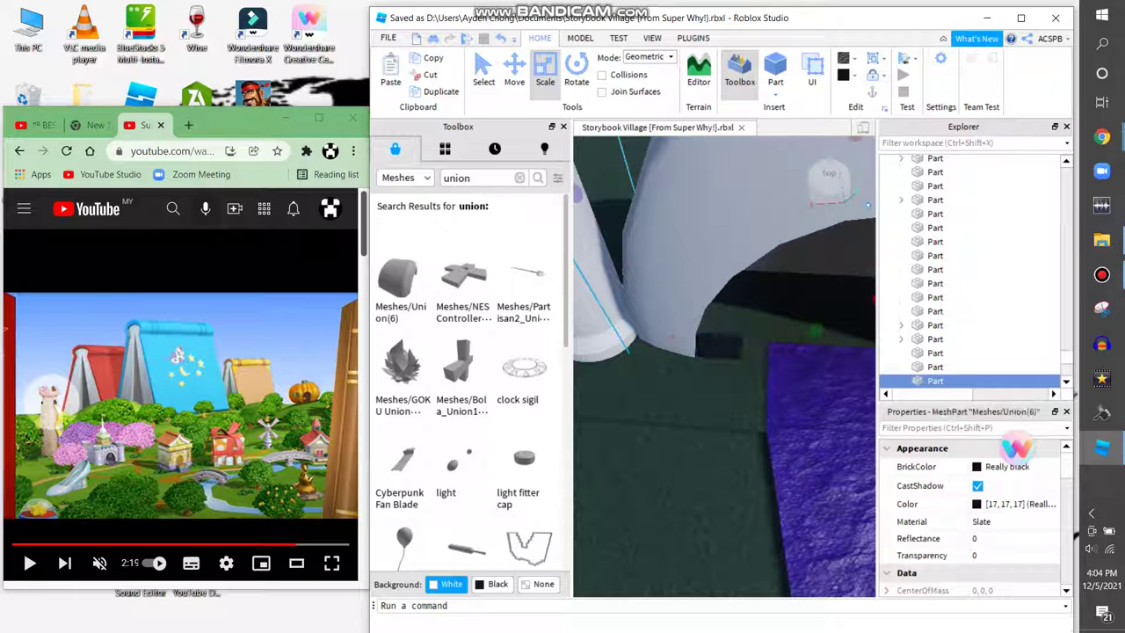
{"action": "left_click", "coordinate": [639, 371]}
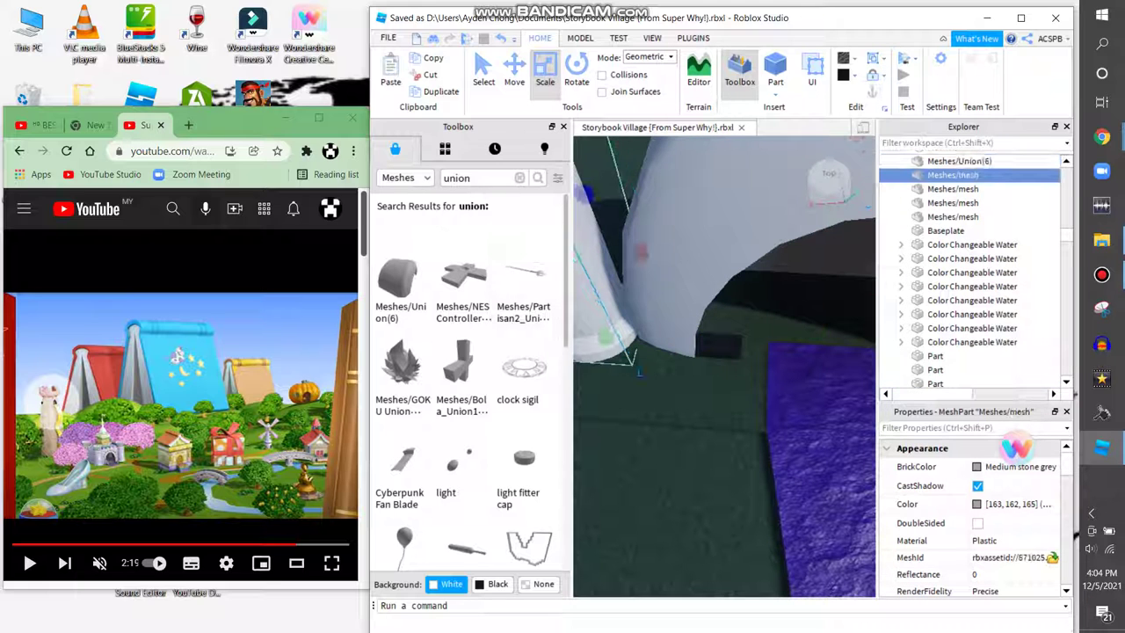
{"action": "scroll", "coordinate": [639, 372], "scroll_direction": "down", "scroll_amount": 5}
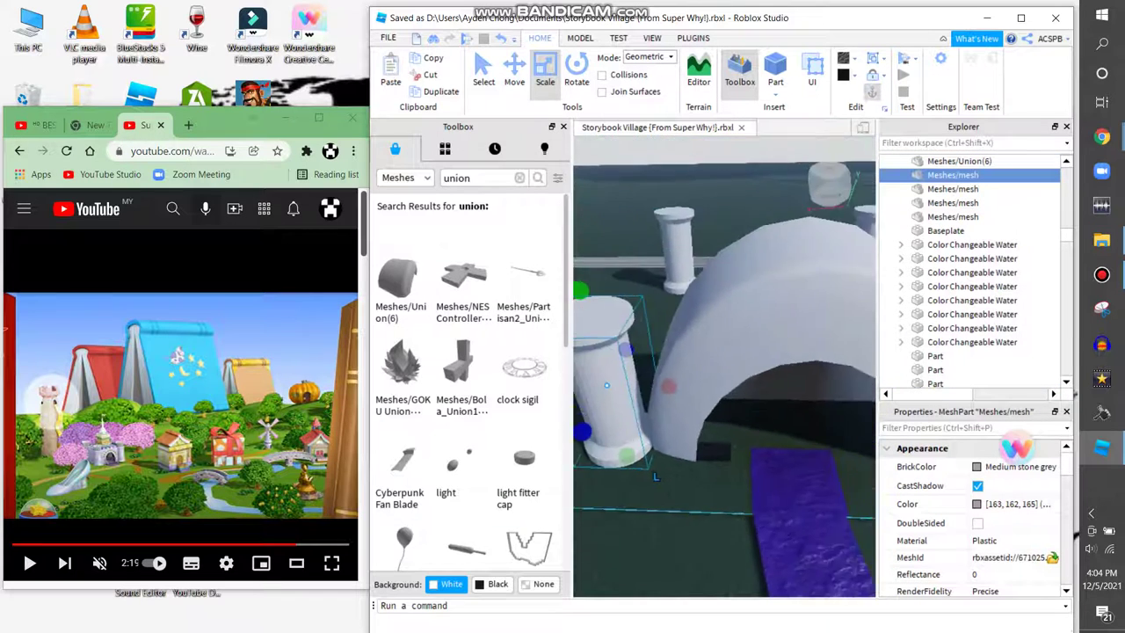
{"action": "left_click", "coordinate": [685, 308]}
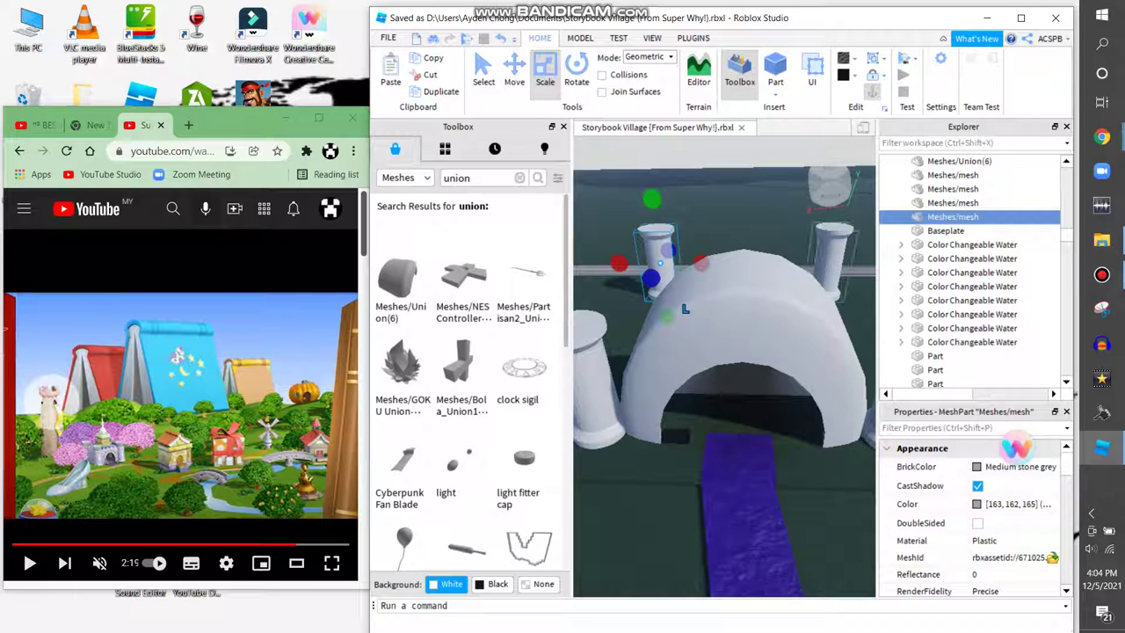
{"action": "right_click_drag", "start_coordinate": [685, 309], "coordinate": [765, 343]}
{"action": "left_click", "coordinate": [764, 342]}
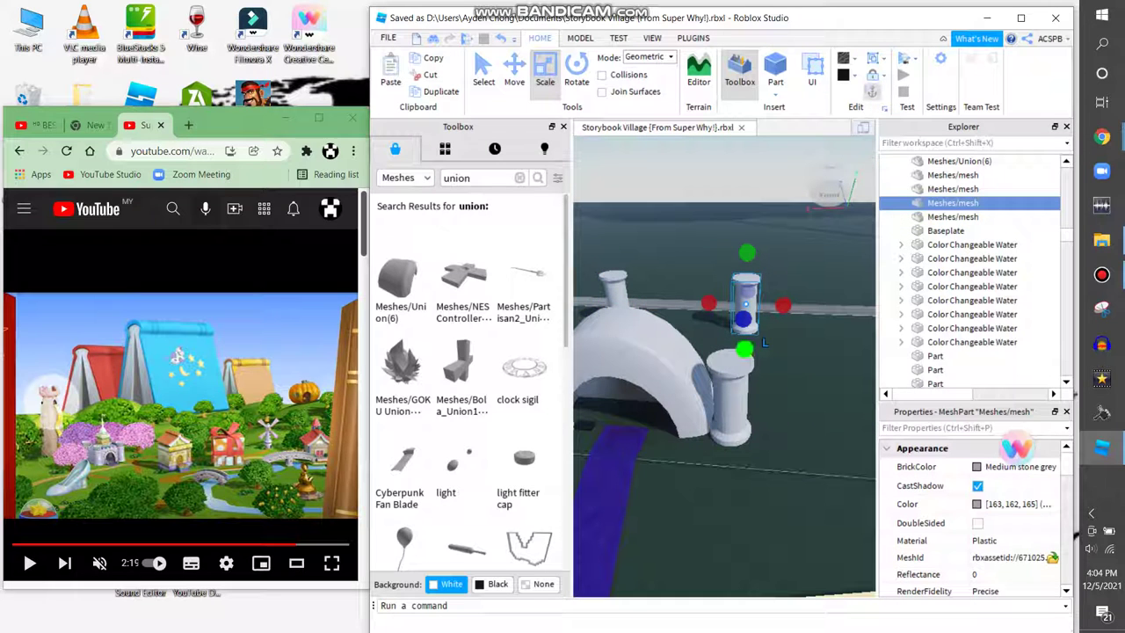
{"action": "left_click", "coordinate": [752, 443]}
{"action": "right_click_drag", "start_coordinate": [756, 453], "coordinate": [729, 450]}
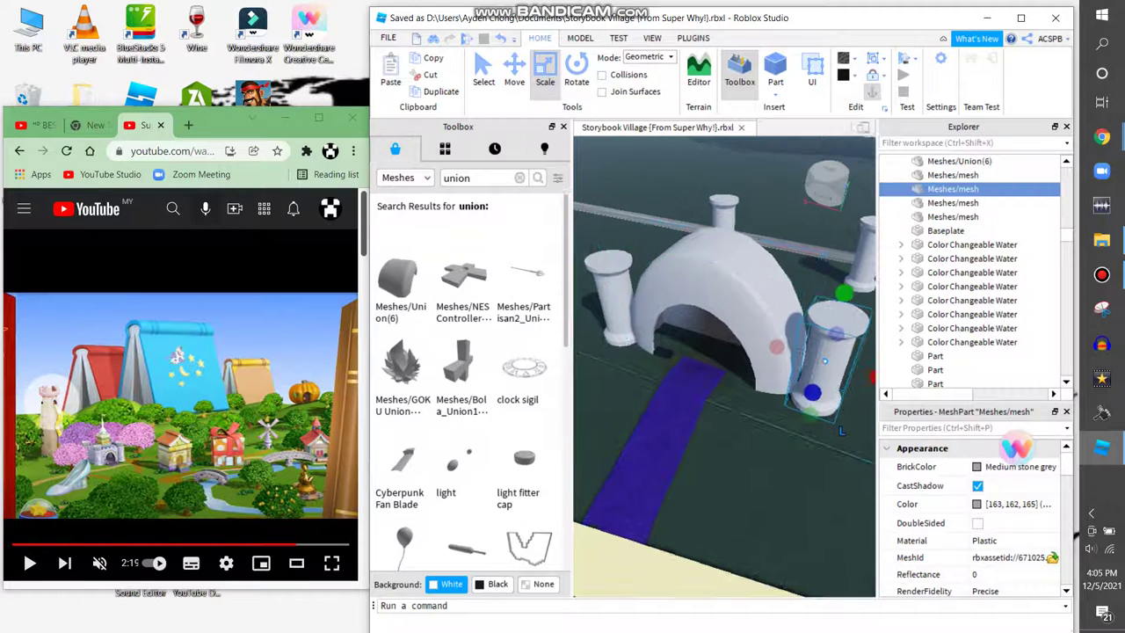
Step: Stretch the black block into a thin floor slab extending beneath the arch and the four pillars
{"action": "left_click", "coordinate": [729, 450]}
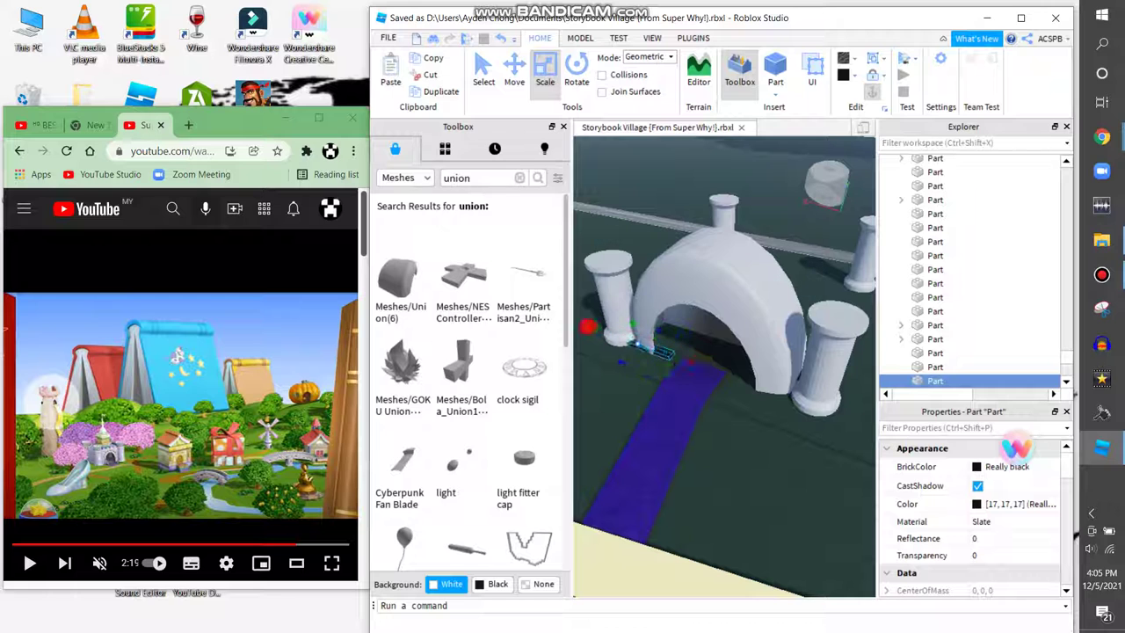
{"action": "mouse_move", "coordinate": [696, 363]}
{"action": "right_mouse_down"}
{"action": "mouse_move", "coordinate": [809, 415]}
{"action": "mouse_move", "coordinate": [635, 457]}
{"action": "mouse_move", "coordinate": [576, 428]}
{"action": "mouse_move", "coordinate": [629, 431]}
{"action": "right_mouse_up"}
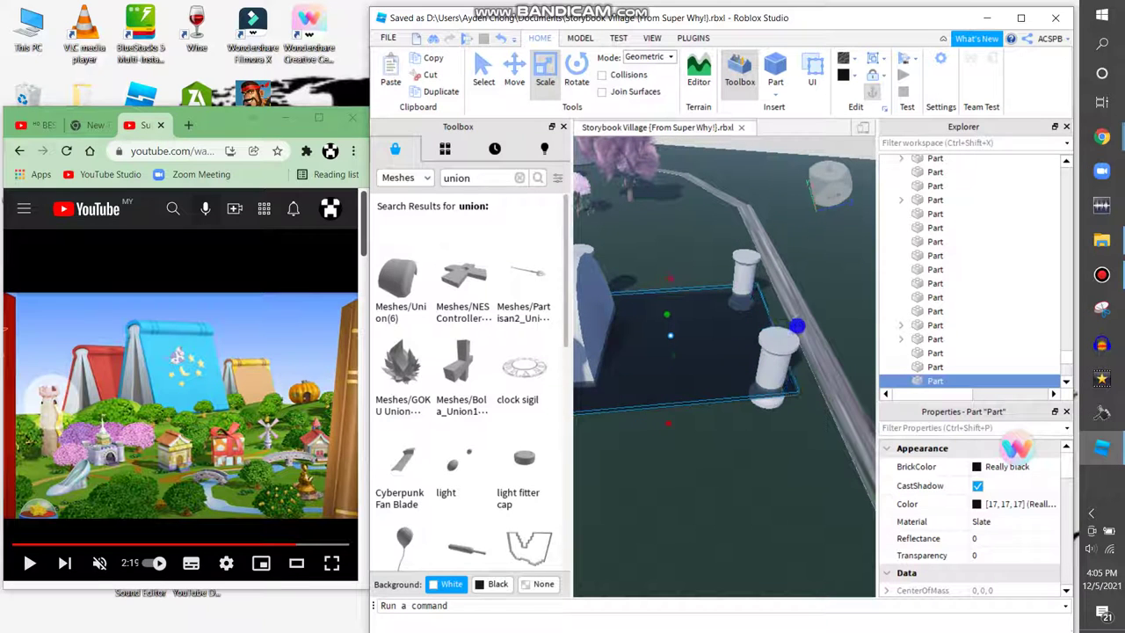
{"action": "scroll", "coordinate": [725, 365], "scroll_direction": "up", "scroll_amount": 5}
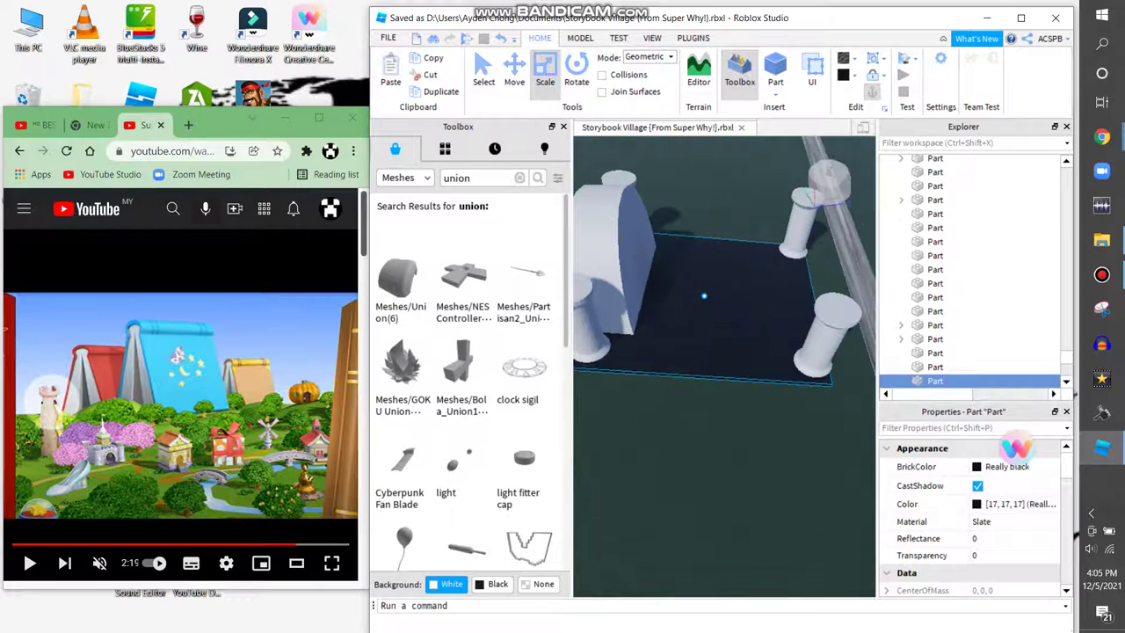
{"action": "scroll", "coordinate": [705, 296], "scroll_direction": "up", "scroll_amount": 8}
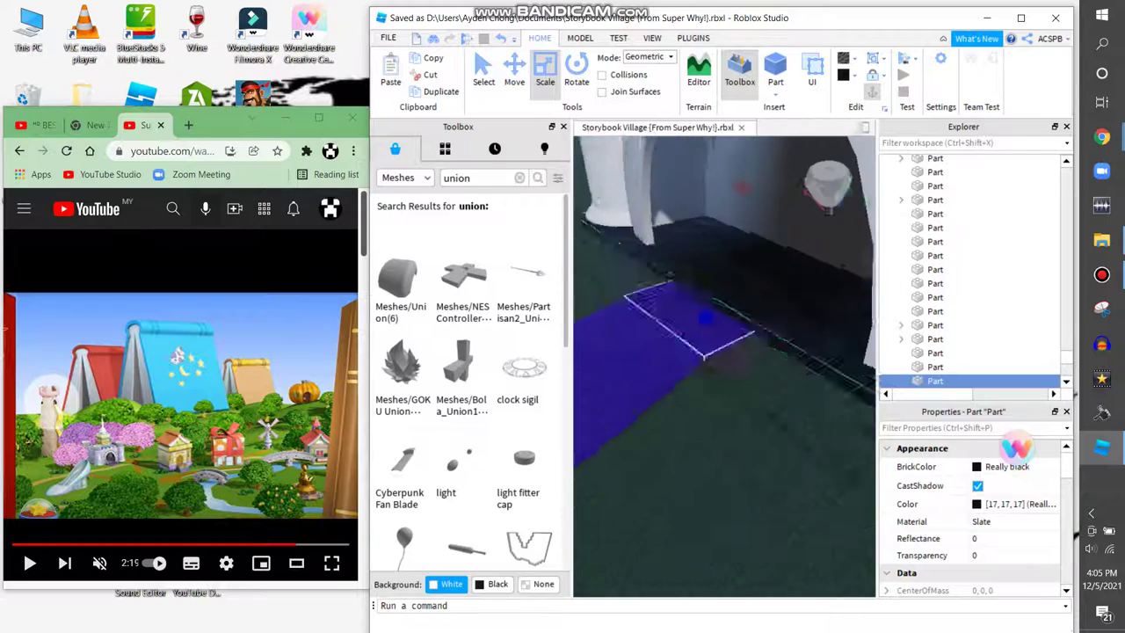
{"action": "scroll", "coordinate": [725, 364], "scroll_direction": "down", "scroll_amount": 10}
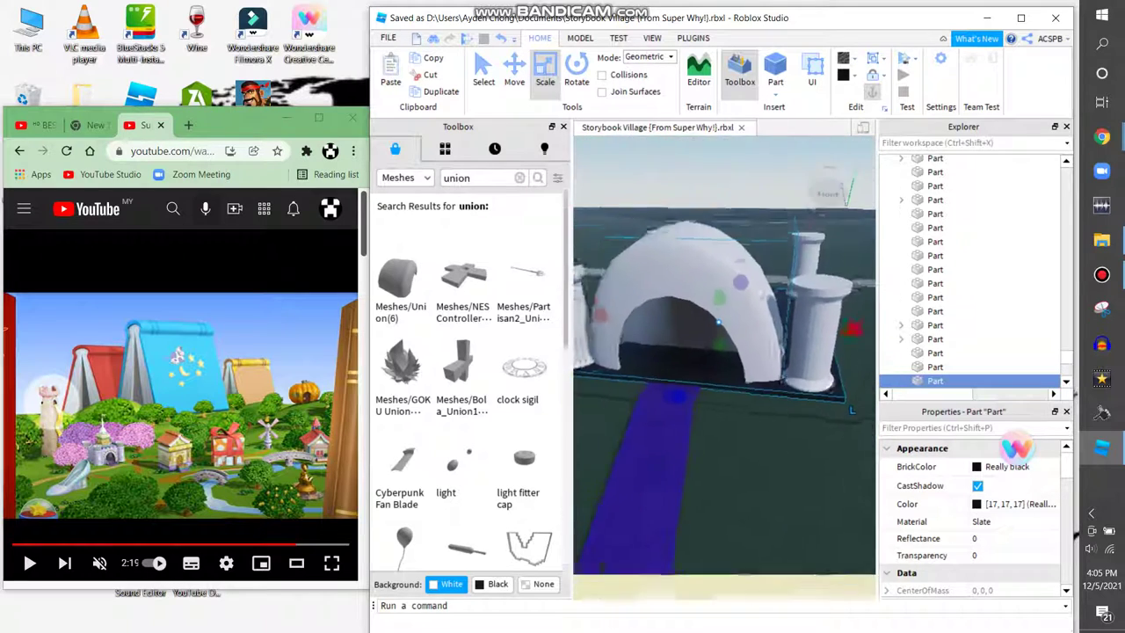
{"action": "scroll", "coordinate": [725, 365], "scroll_direction": "up", "scroll_amount": 3}
{"action": "scroll", "coordinate": [851, 498], "scroll_direction": "up", "scroll_amount": 3}
{"action": "scroll", "coordinate": [852, 499], "scroll_direction": "down", "scroll_amount": 5}
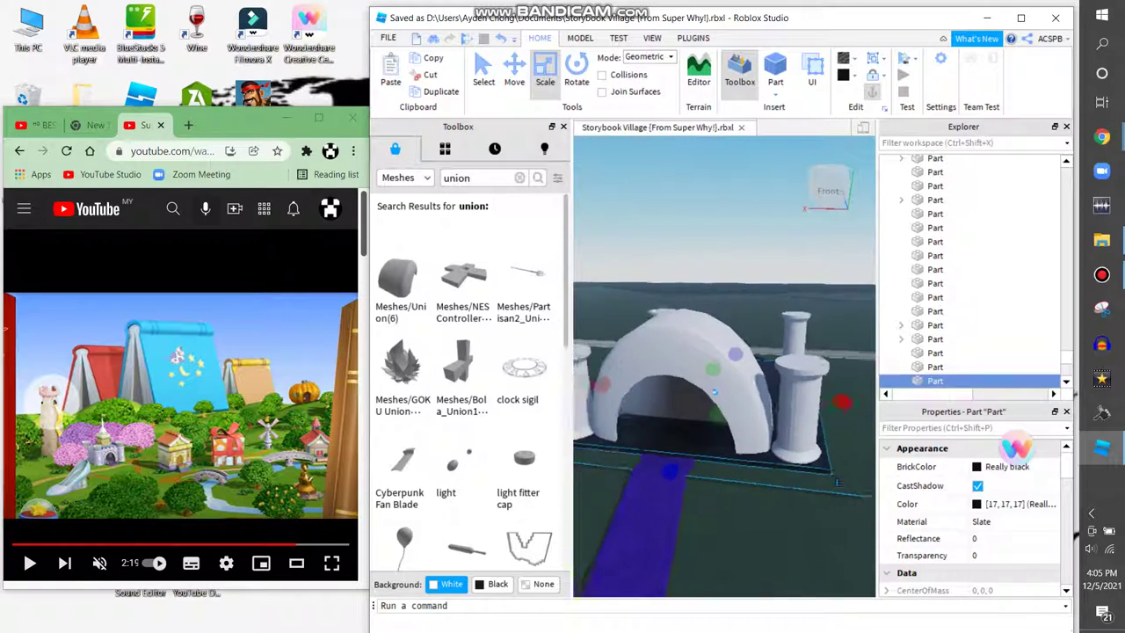
{"action": "scroll", "coordinate": [852, 496], "scroll_direction": "up", "scroll_amount": 3}
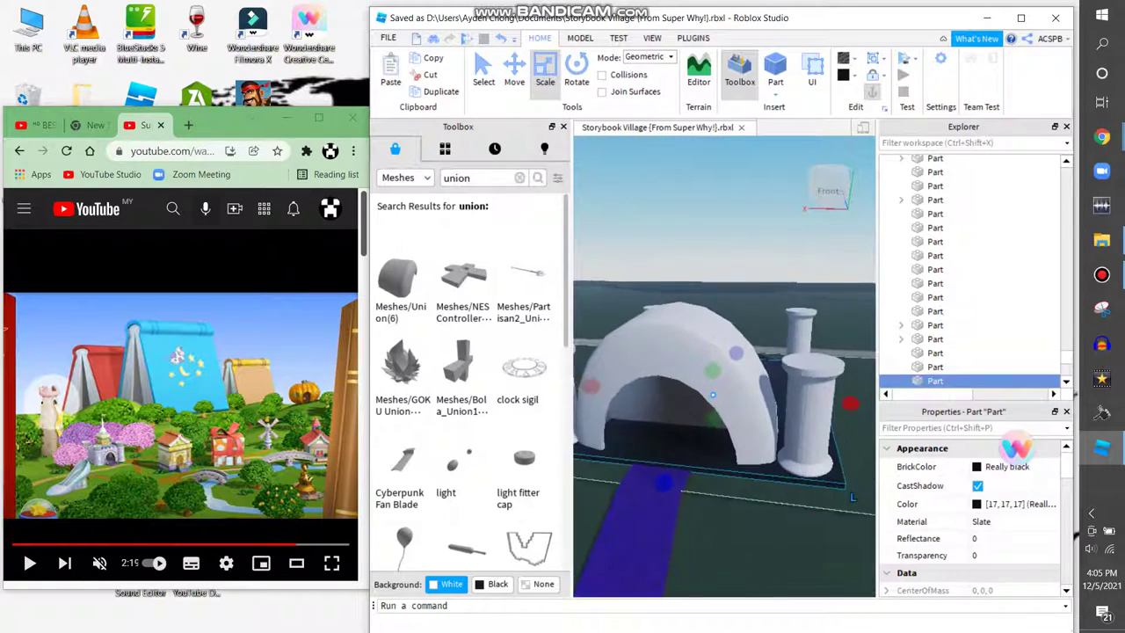
Step: Add another small black block beside the front-right pillar's base and set its material to Foil
{"action": "scroll", "coordinate": [851, 497], "scroll_direction": "up", "scroll_amount": 10}
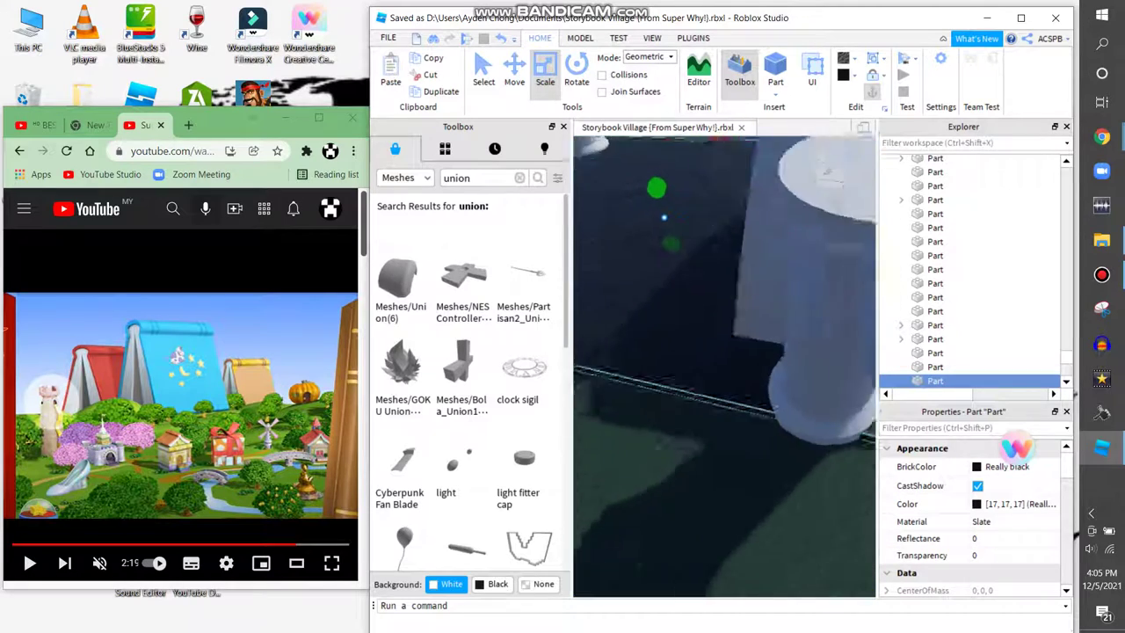
{"action": "scroll", "coordinate": [725, 365], "scroll_direction": "down", "scroll_amount": 5}
{"action": "scroll", "coordinate": [725, 365], "scroll_direction": "up", "scroll_amount": 5}
{"action": "scroll", "coordinate": [725, 365], "scroll_direction": "down", "scroll_amount": 5}
{"action": "scroll", "coordinate": [725, 365], "scroll_direction": "up", "scroll_amount": 5}
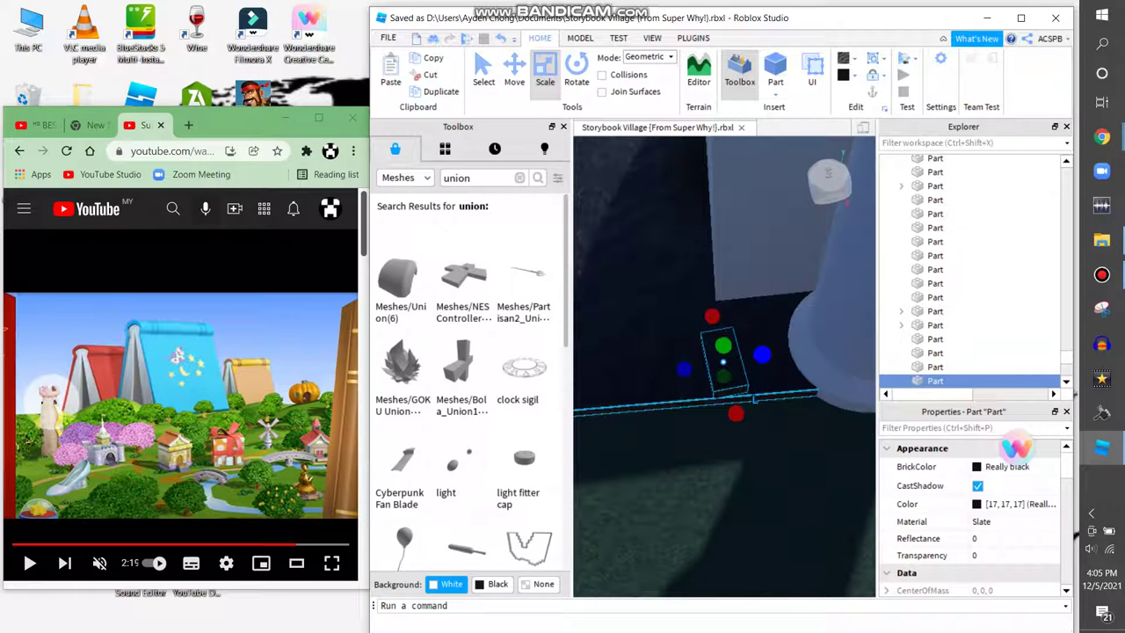
{"action": "left_click", "coordinate": [844, 58]}
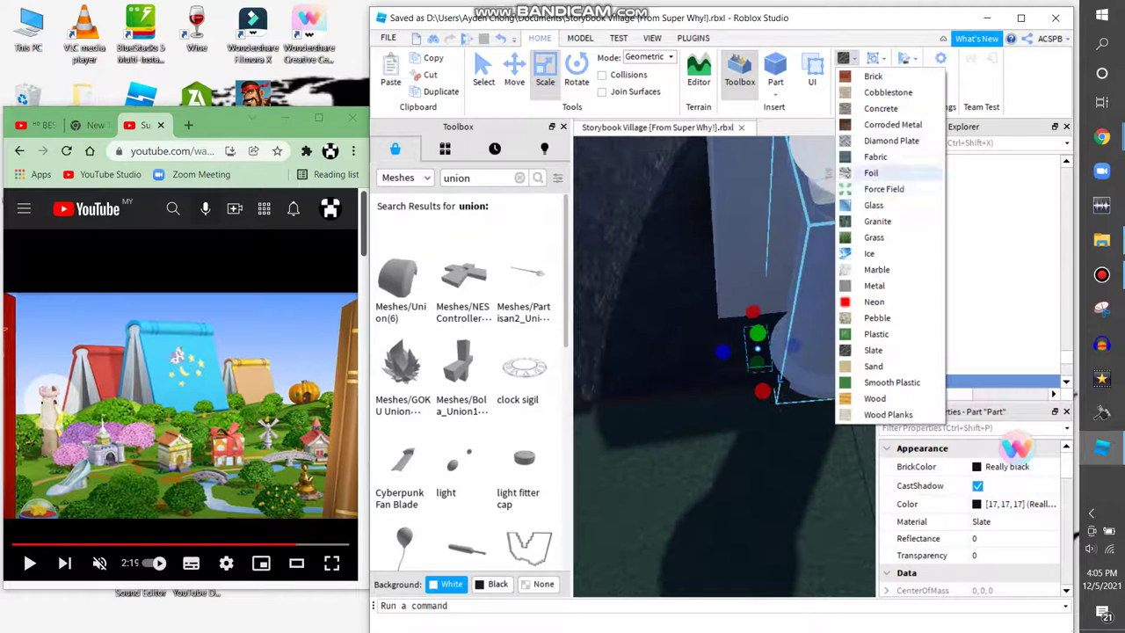
{"action": "left_click", "coordinate": [871, 172]}
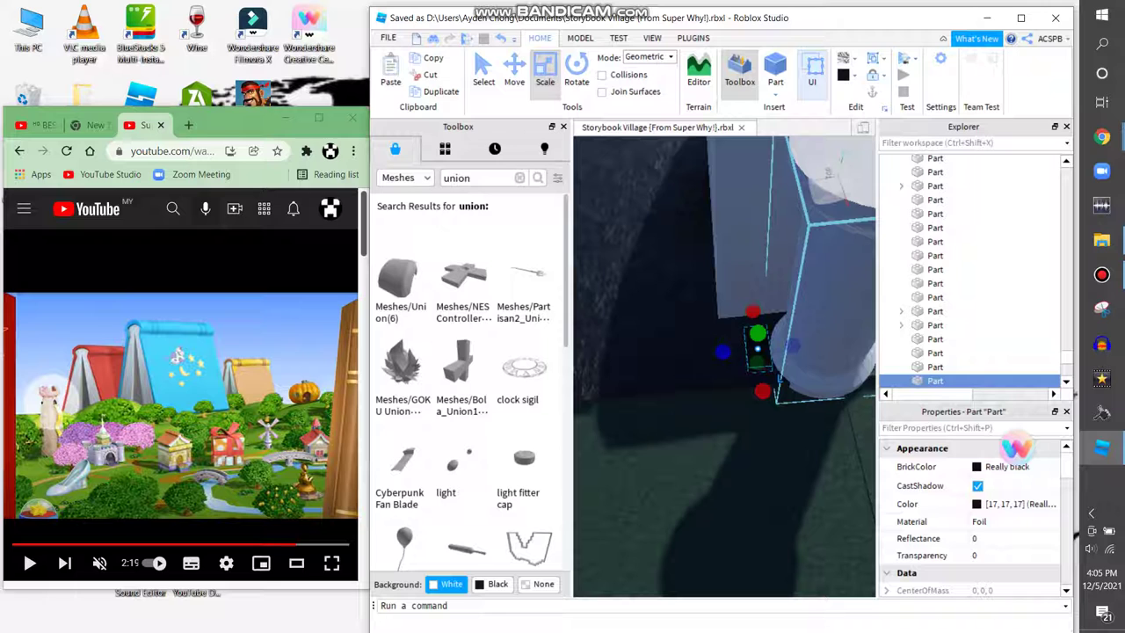
Step: Colour the small foil block Dark stone grey and stretch it into a long strip between the two pillars along one side
{"action": "left_click", "coordinate": [849, 75]}
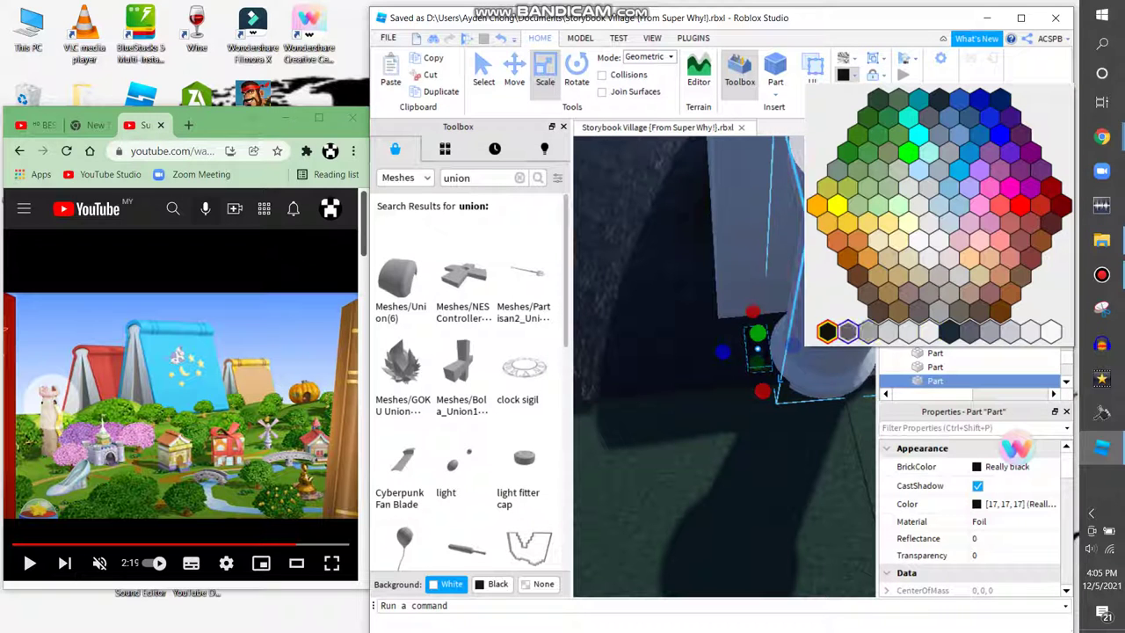
{"action": "left_click", "coordinate": [848, 331]}
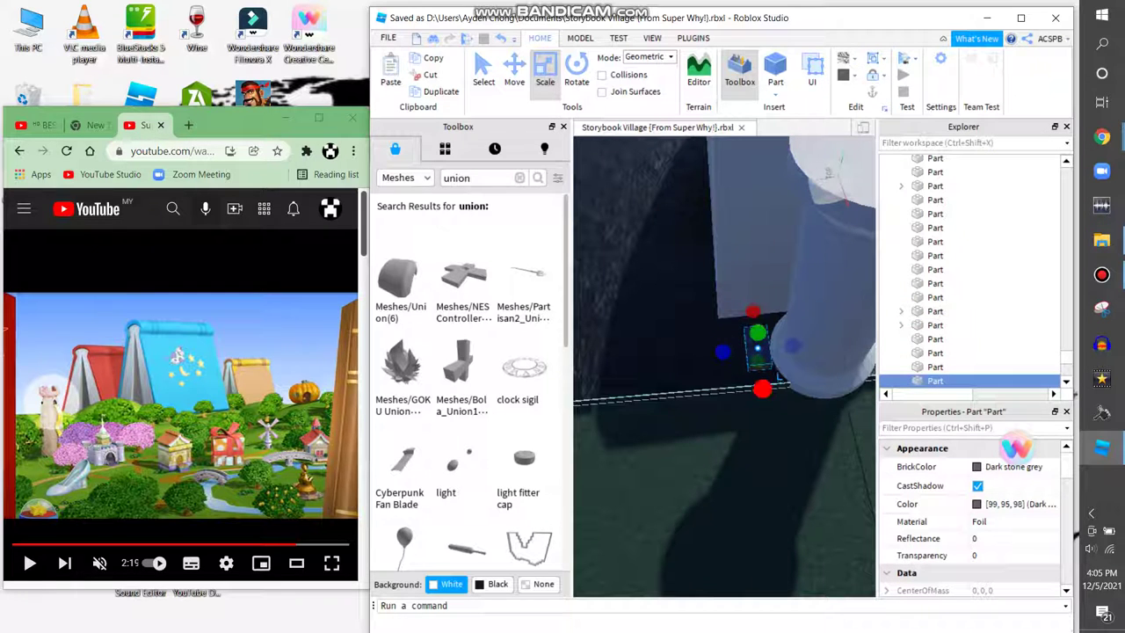
{"action": "scroll", "coordinate": [785, 373], "scroll_direction": "down", "scroll_amount": 5}
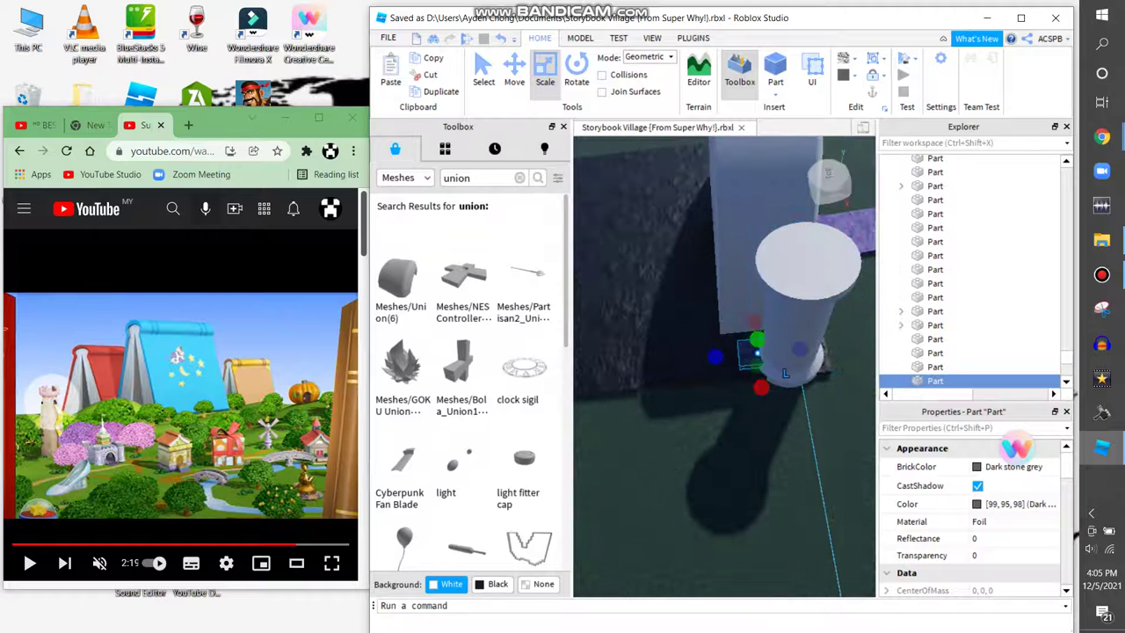
{"action": "scroll", "coordinate": [785, 372], "scroll_direction": "down", "scroll_amount": 1}
{"action": "right_click_drag", "start_coordinate": [785, 372], "coordinate": [849, 413]}
{"action": "mouse_move", "coordinate": [727, 340]}
{"action": "left_mouse_down"}
{"action": "mouse_move", "coordinate": [725, 312]}
{"action": "mouse_move", "coordinate": [726, 325]}
{"action": "left_mouse_up"}
{"action": "right_click_drag", "start_coordinate": [726, 326], "coordinate": [694, 352]}
{"action": "scroll", "coordinate": [696, 372], "scroll_direction": "up", "scroll_amount": 3}
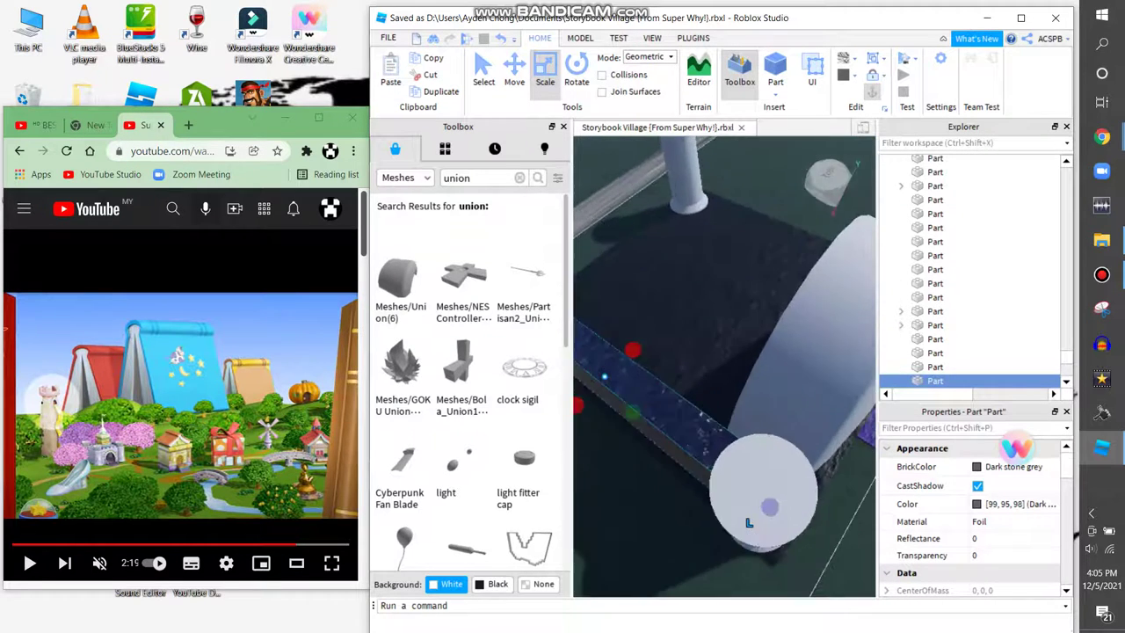
Step: Change the strip between the pillars to Medium stone grey and set its material to Metal
{"action": "left_click", "coordinate": [845, 73]}
{"action": "left_click", "coordinate": [868, 331]}
{"action": "right_click_drag", "start_coordinate": [749, 523], "coordinate": [726, 490]}
{"action": "left_click", "coordinate": [845, 58]}
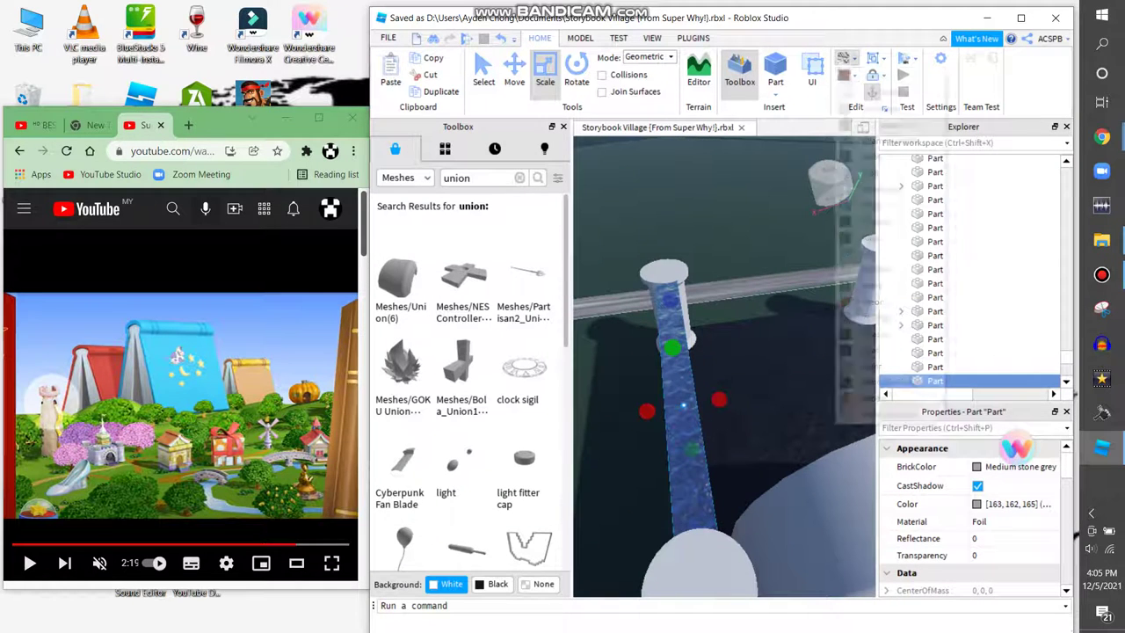
{"action": "left_click", "coordinate": [887, 285]}
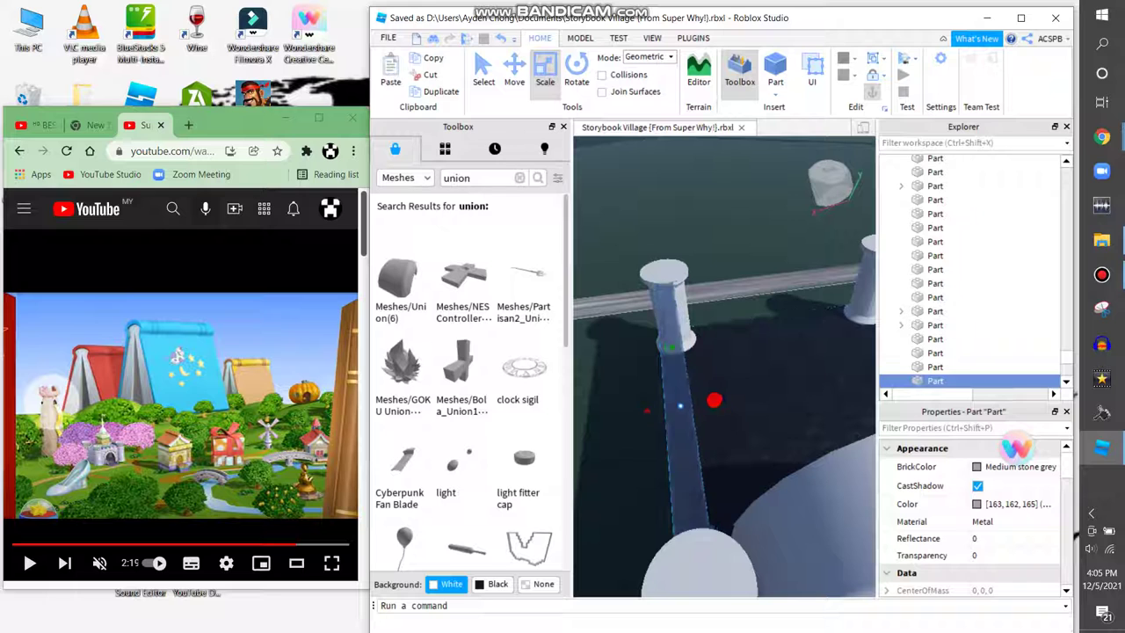
Step: Duplicate the metal side wall and move the copy between the two pillars on the opposite side of the black floor
{"action": "left_click", "coordinate": [580, 38]}
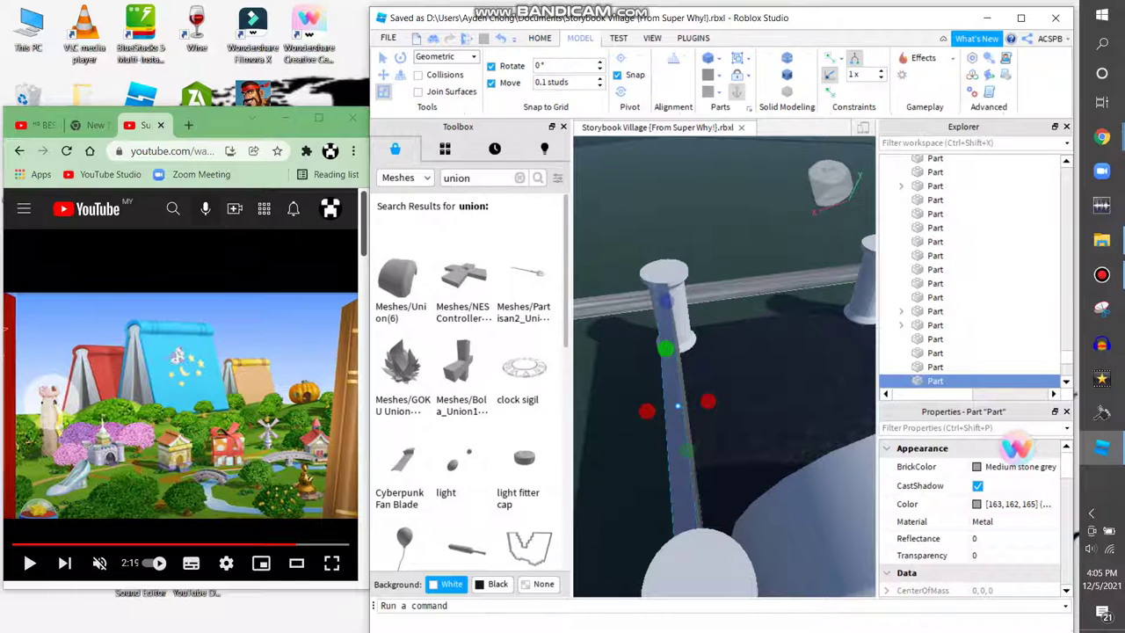
{"action": "left_click", "coordinate": [540, 38]}
{"action": "left_click", "coordinate": [515, 71]}
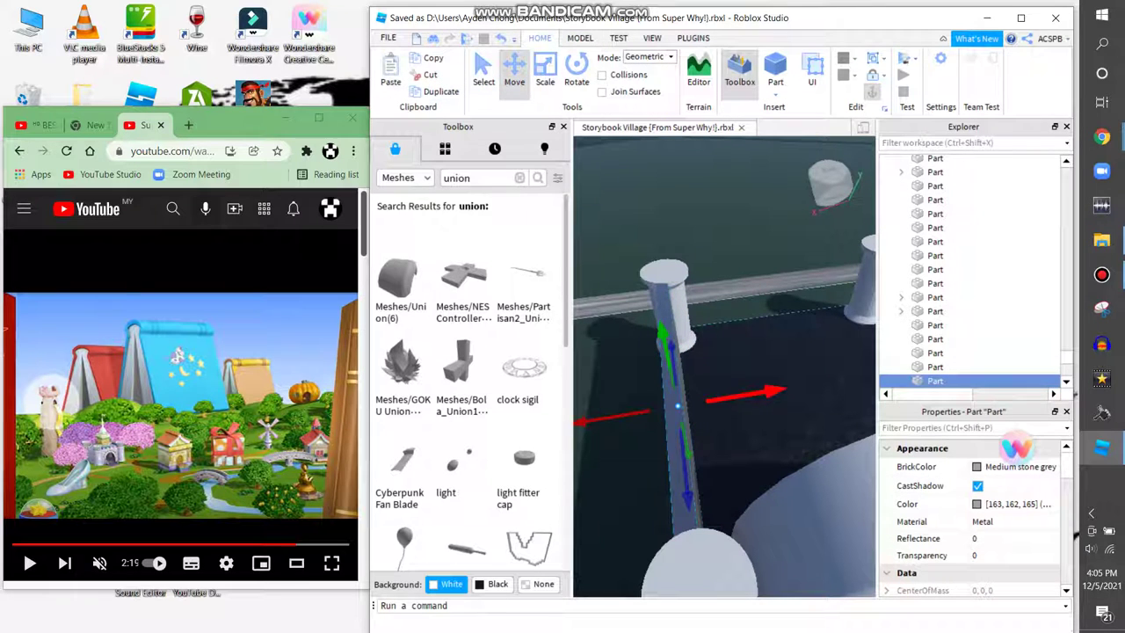
{"action": "left_click", "coordinate": [826, 413]}
{"action": "left_click_drag", "start_coordinate": [827, 410], "coordinate": [822, 417]}
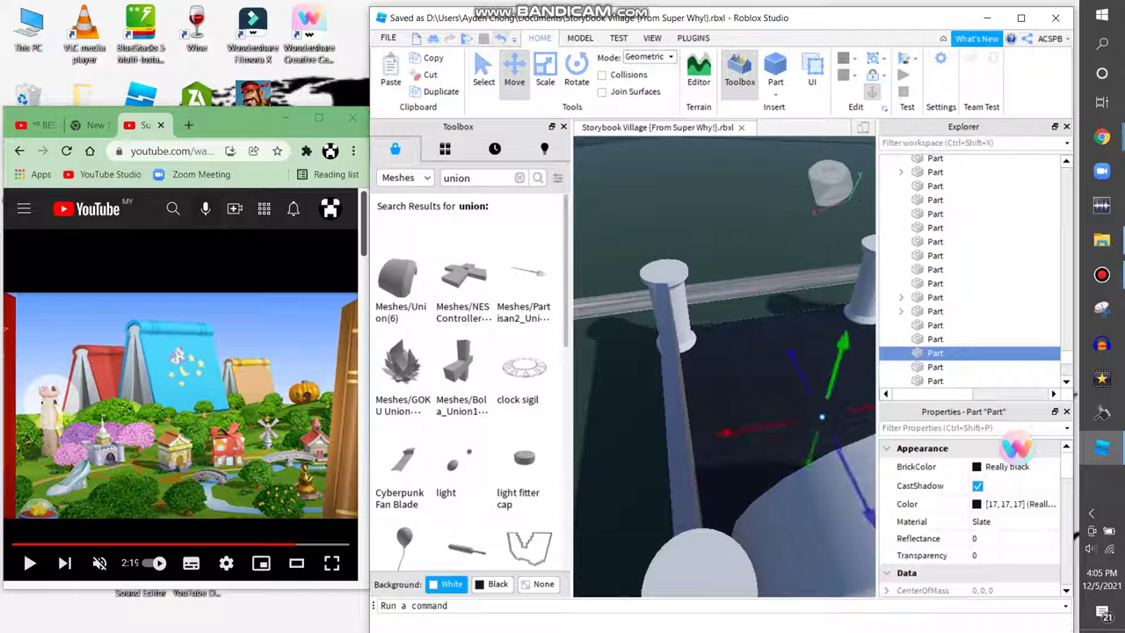
{"action": "left_click", "coordinate": [677, 406]}
{"action": "key", "text": "f"}
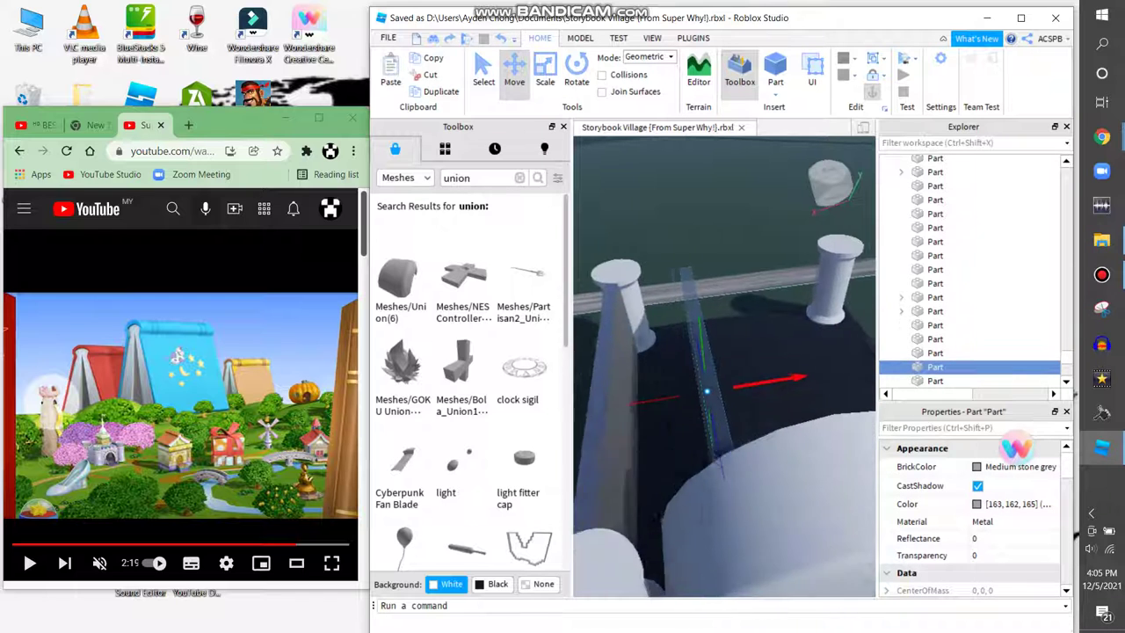
{"action": "right_click_drag", "start_coordinate": [725, 365], "coordinate": [724, 365]}
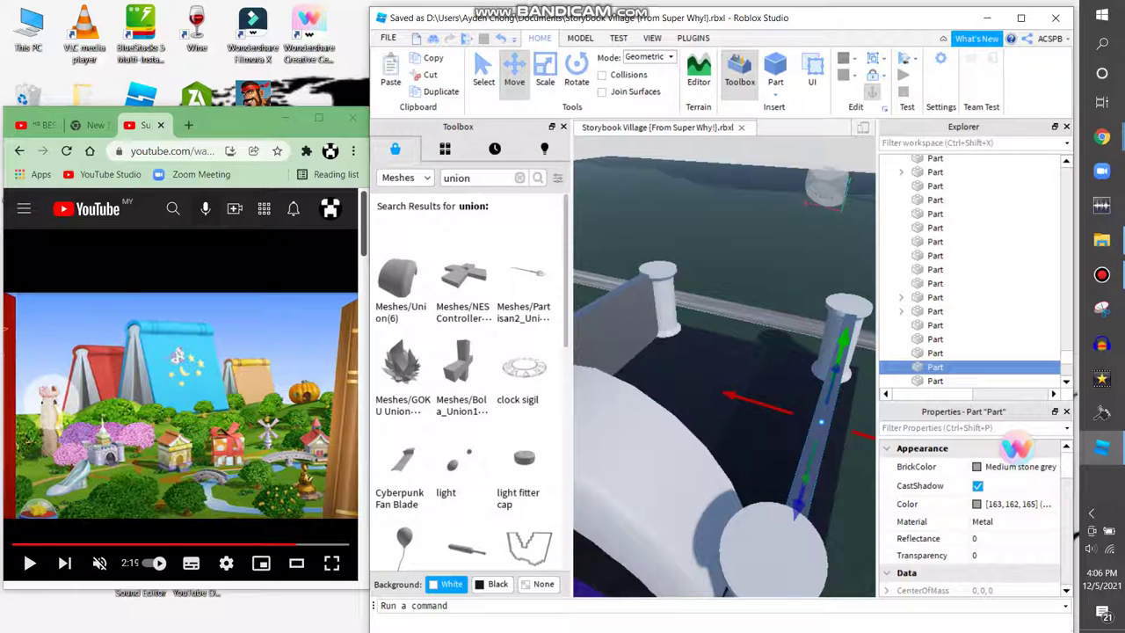
Step: Add a matching metal wall between the two rear pillars and stretch another metal part into a flat roof over the walls
{"action": "left_click", "coordinate": [935, 381]}
{"action": "key", "text": "ctrl+3"}
{"action": "key", "text": "f"}
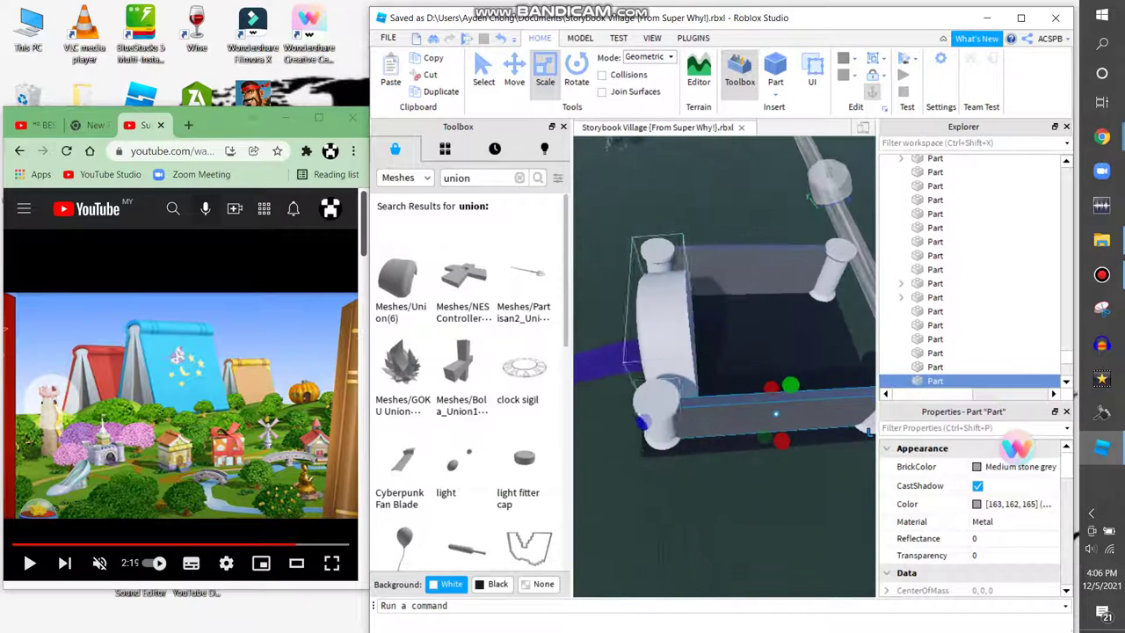
{"action": "right_click_drag", "start_coordinate": [724, 365], "coordinate": [725, 366]}
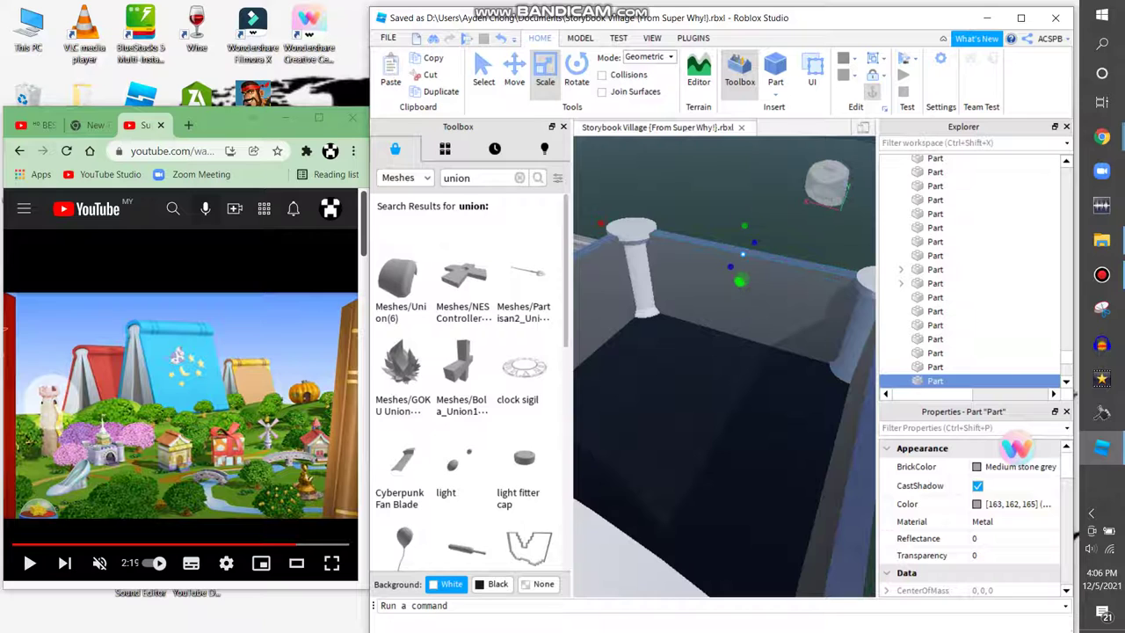
{"action": "right_click_drag", "start_coordinate": [724, 366], "coordinate": [724, 366]}
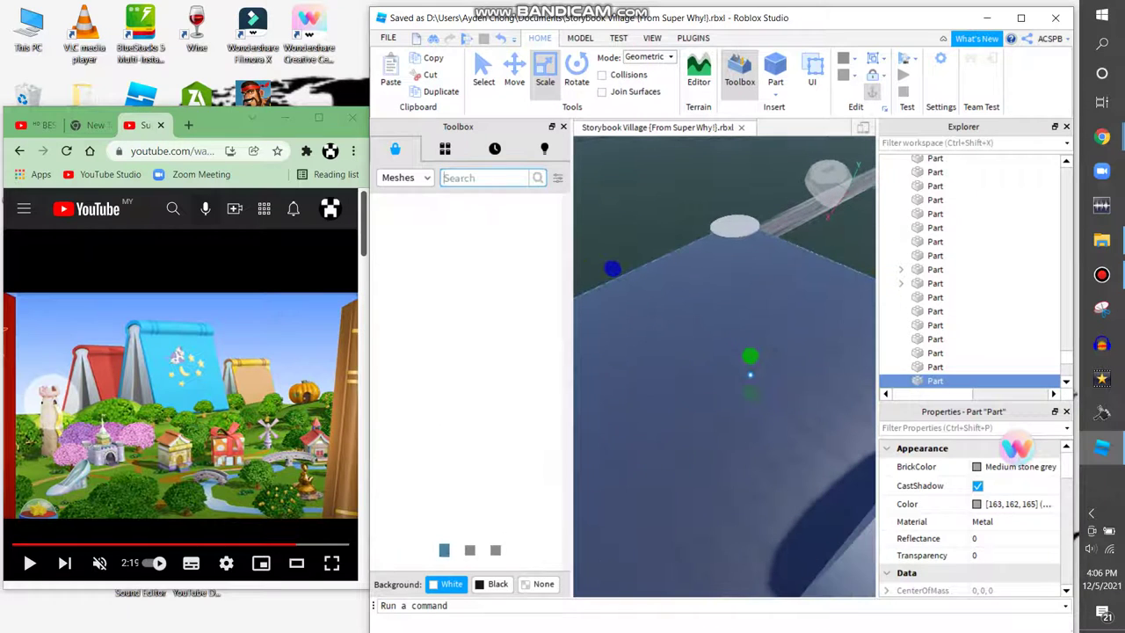
Step: Search the Toolbox meshes for "column" and insert the square column mesh above the arched structure
{"action": "type", "text": "lumn"}
{"action": "key", "text": "Return"}
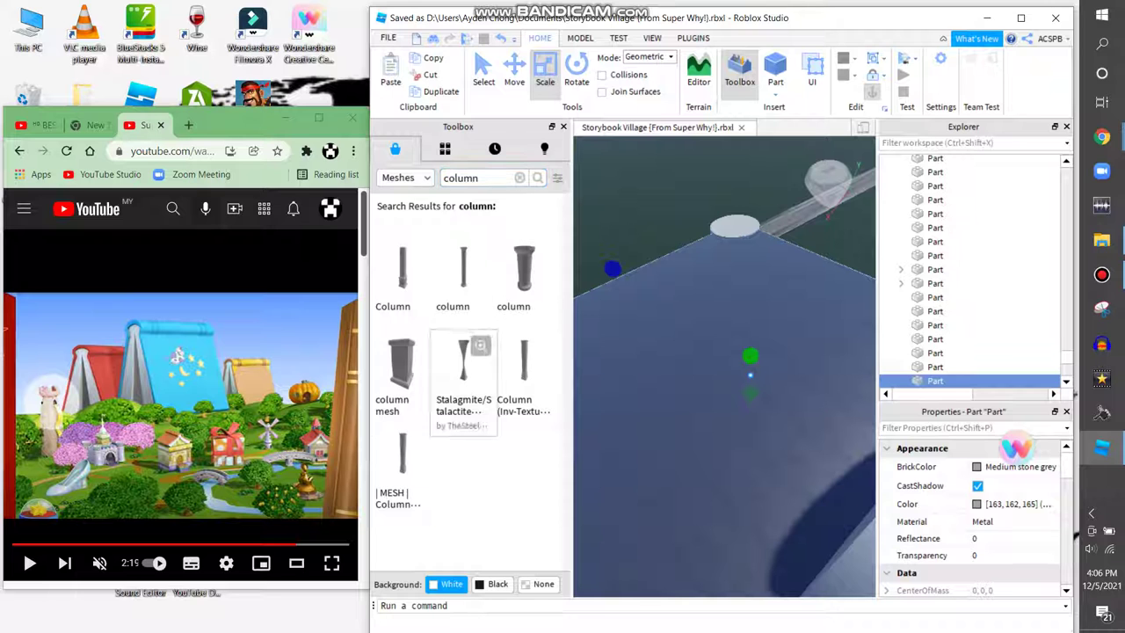
{"action": "left_click", "coordinate": [401, 368]}
{"action": "scroll", "coordinate": [725, 365], "scroll_direction": "down", "scroll_amount": 5}
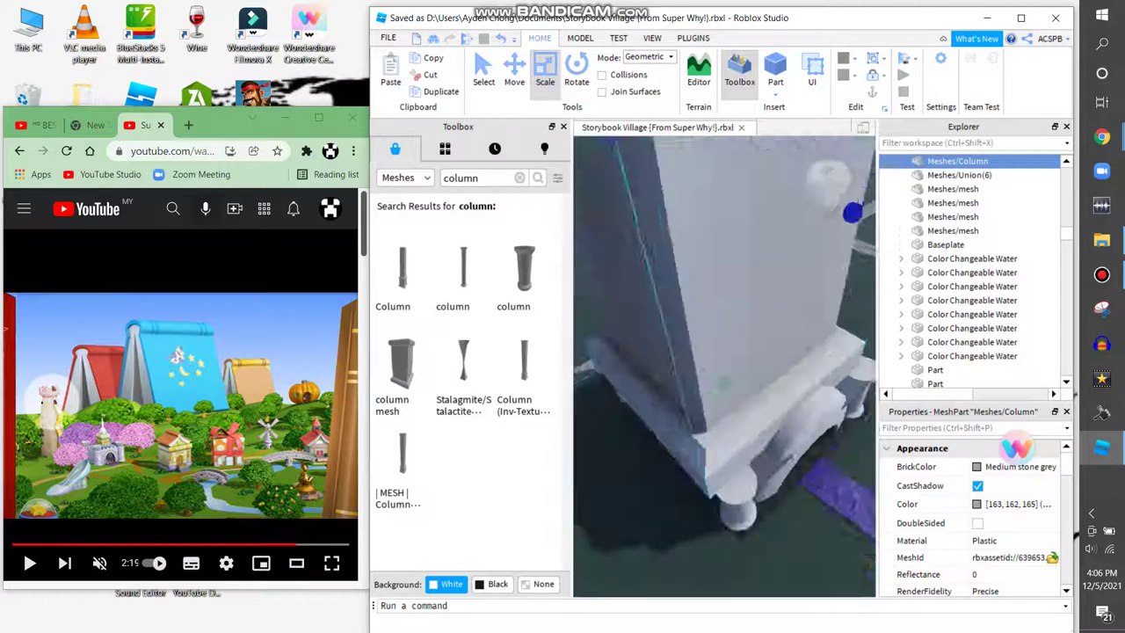
{"action": "scroll", "coordinate": [975, 519], "scroll_direction": "down", "scroll_amount": 5}
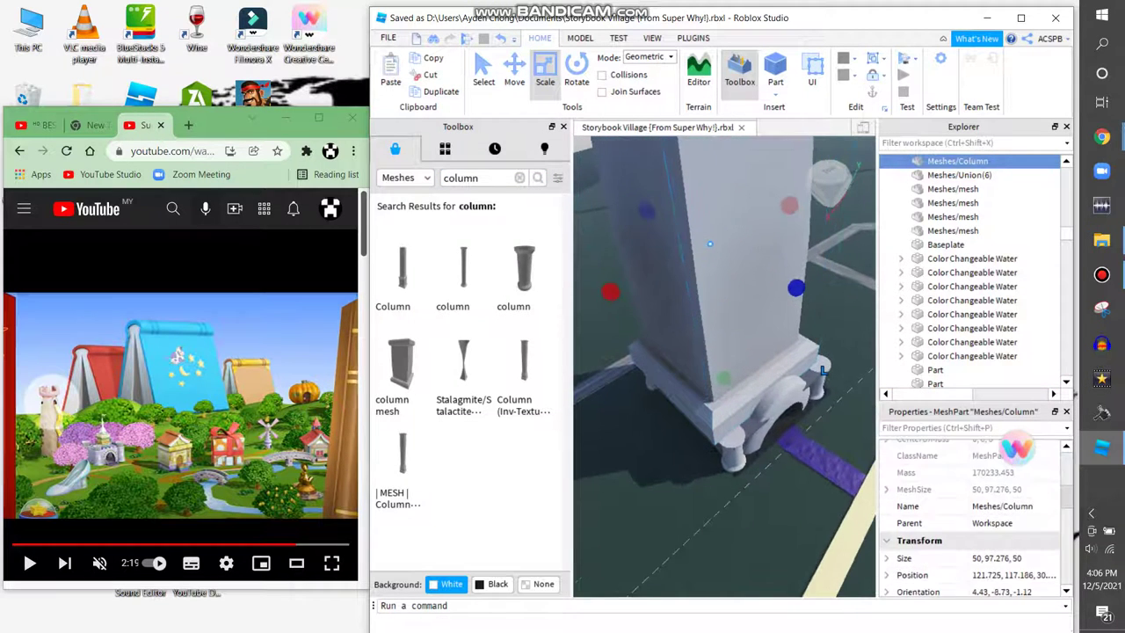
{"action": "type", "text": "f"}
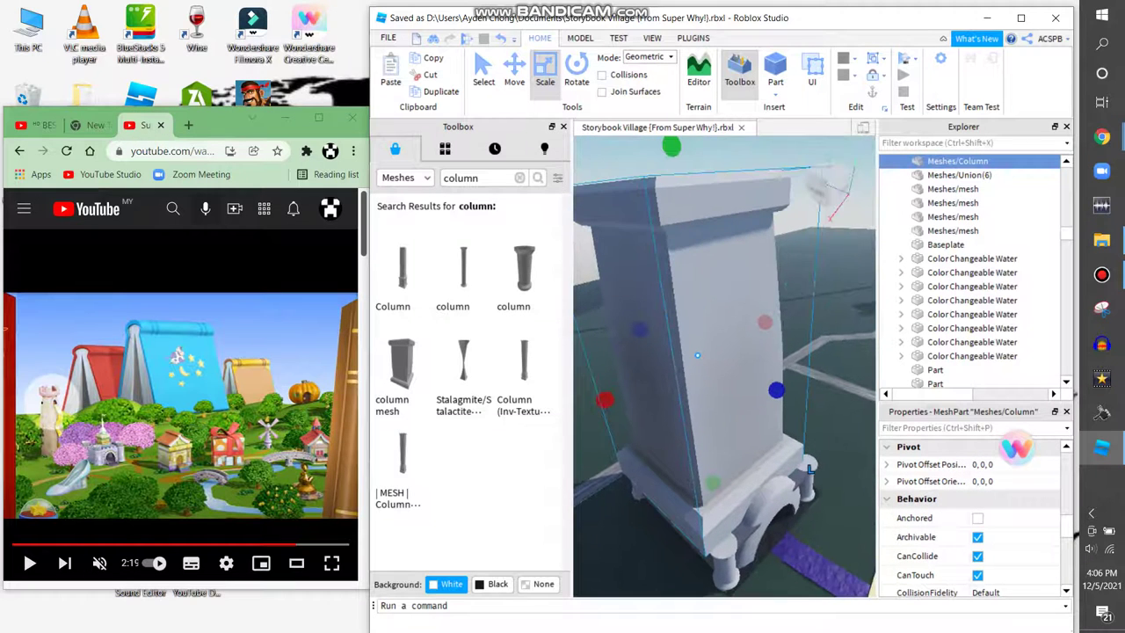
Step: Search the Toolbox meshes for "pyramid." and insert a pyramid mesh on the column's flat top
{"action": "type", "text": "pyramid."}
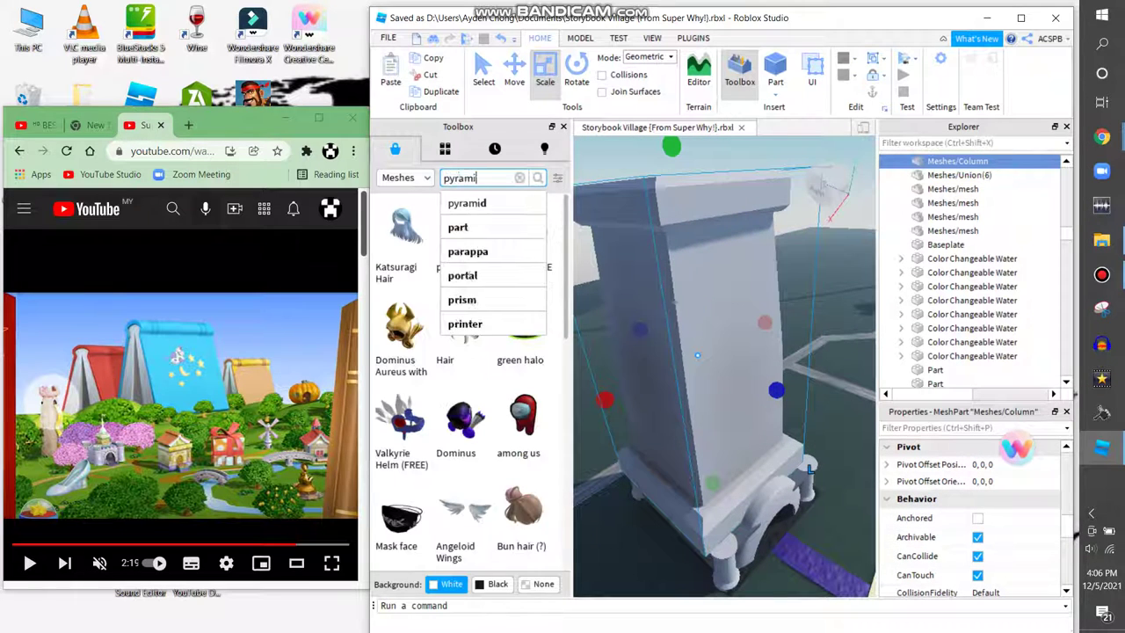
{"action": "key", "text": "Return"}
{"action": "scroll", "coordinate": [809, 468], "scroll_direction": "up", "scroll_amount": 5}
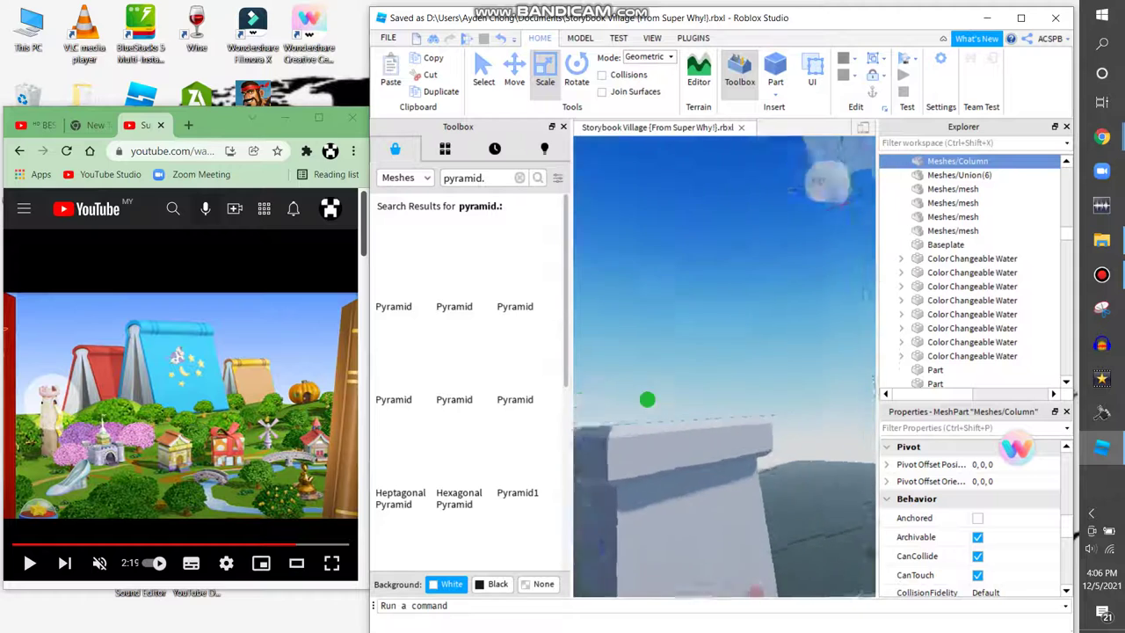
{"action": "scroll", "coordinate": [724, 366], "scroll_direction": "down", "scroll_amount": 5}
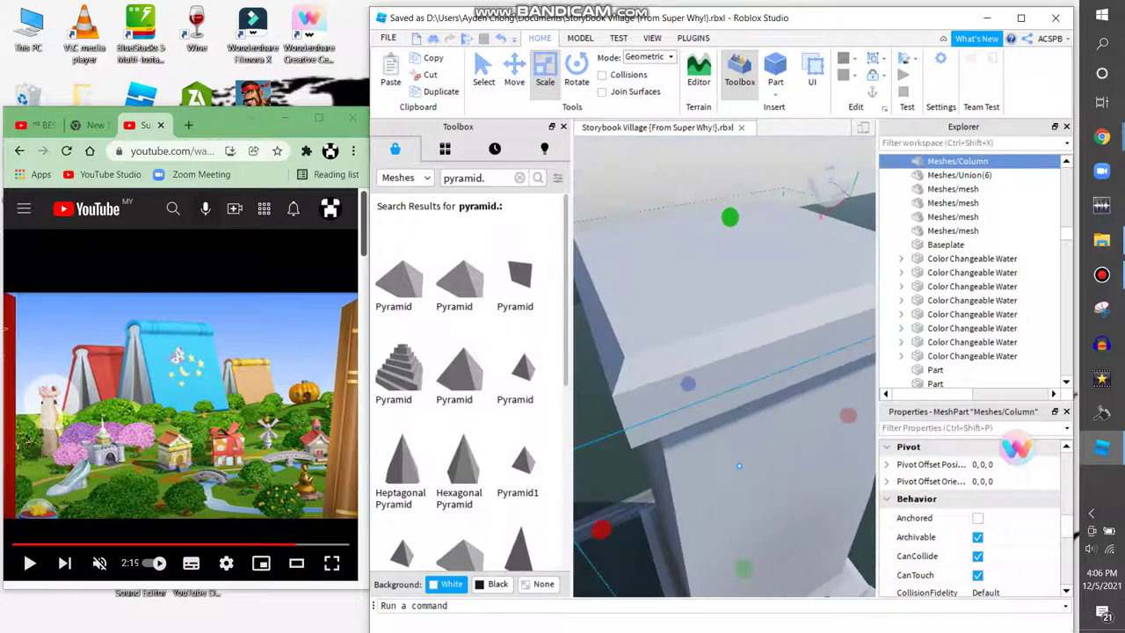
{"action": "key", "text": "ctrl+2"}
{"action": "scroll", "coordinate": [724, 366], "scroll_direction": "down", "scroll_amount": 5}
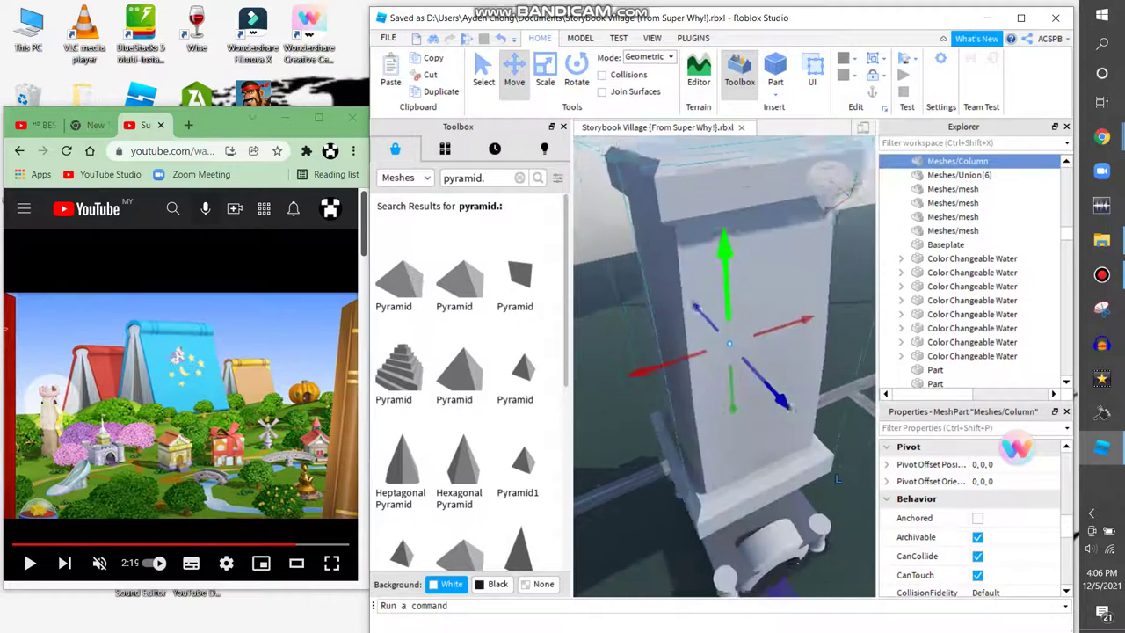
{"action": "key", "text": "ctrl+v"}
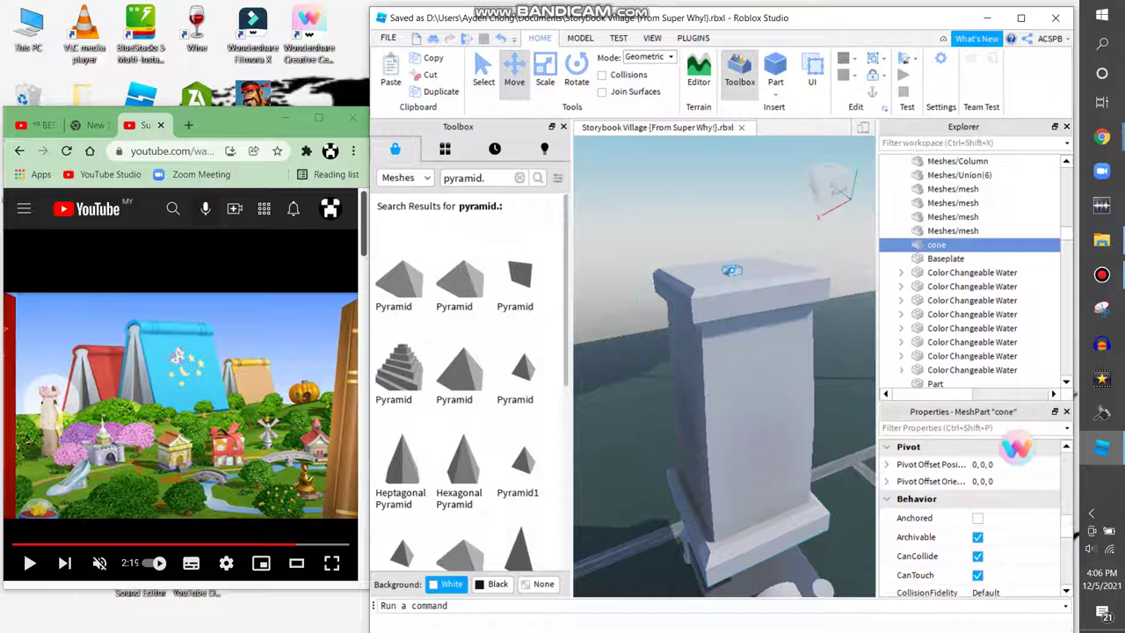
Step: Scale the column and its pyramid down together and place them on the structure's flat roof between the rear pillars
{"action": "right_click_drag", "start_coordinate": [734, 287], "coordinate": [650, 293]}
{"action": "key", "text": "ctrl+3"}
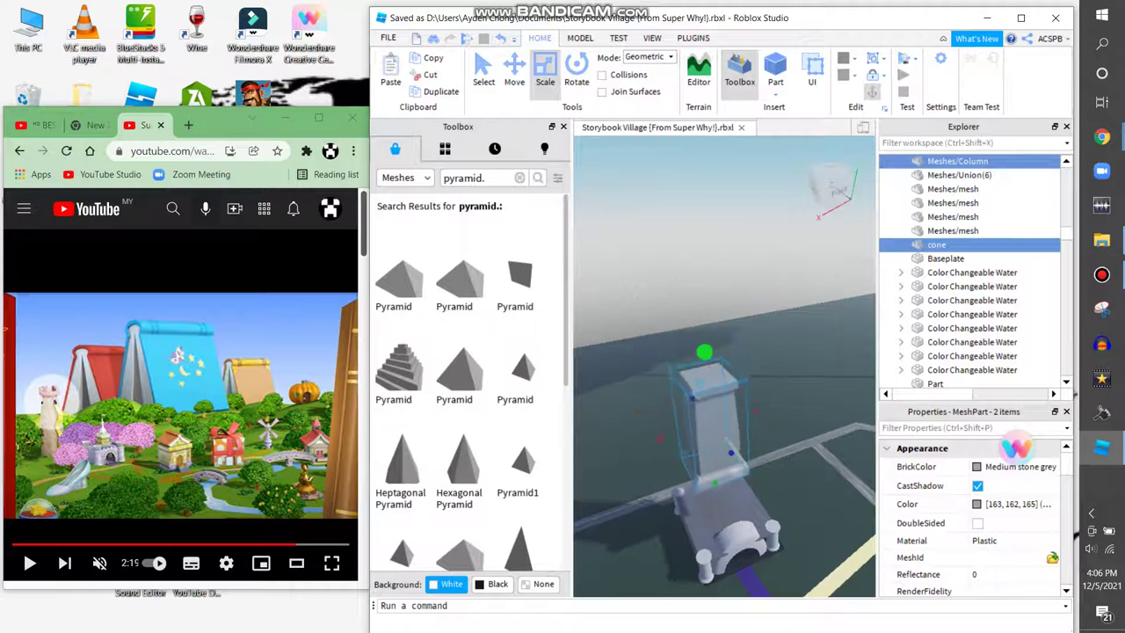
{"action": "scroll", "coordinate": [724, 365], "scroll_direction": "down", "scroll_amount": 3}
{"action": "key", "text": "e"}
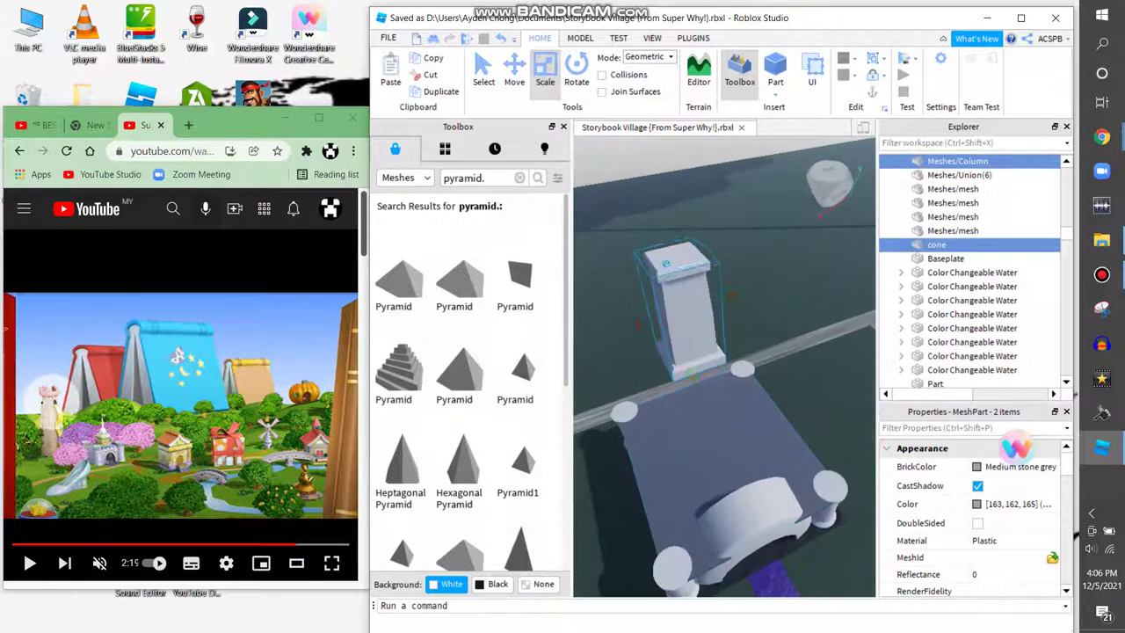
{"action": "key", "text": "w"}
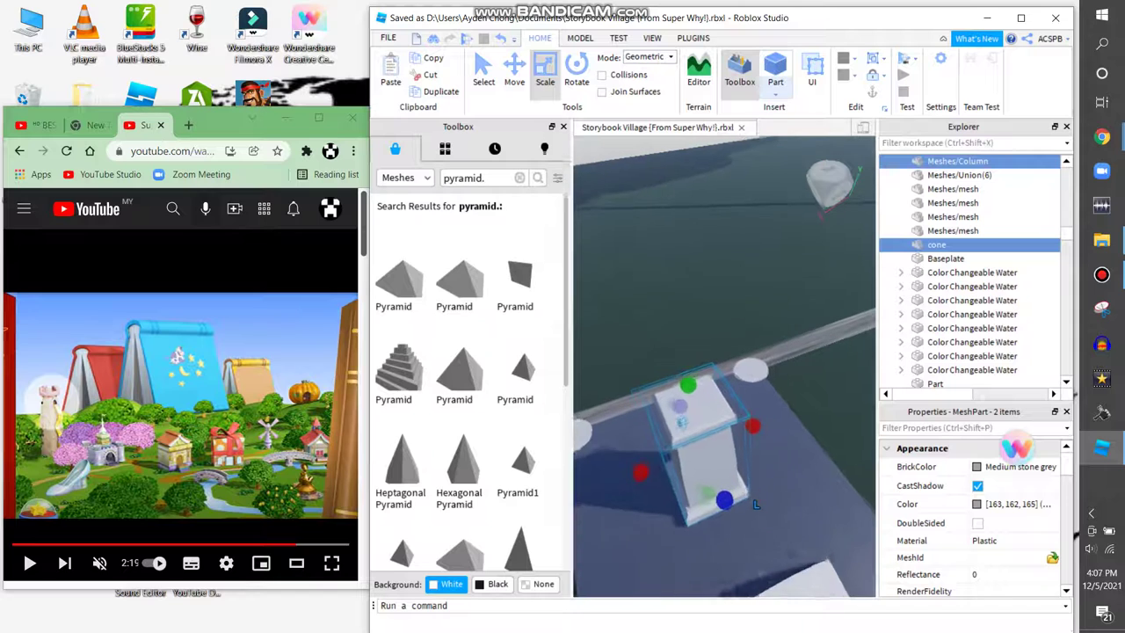
Step: Widen the small pyramid in both horizontal directions until its base covers the column's top
{"action": "left_click", "coordinate": [717, 334]}
{"action": "key", "text": "w"}
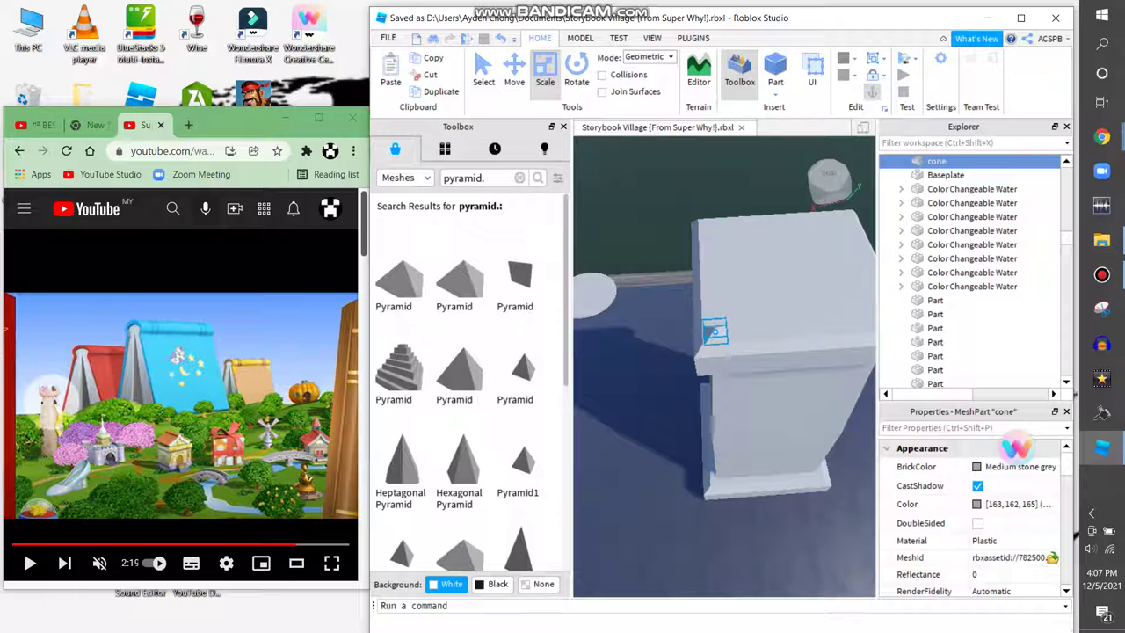
{"action": "left_click", "coordinate": [713, 329]}
{"action": "right_click_drag", "start_coordinate": [714, 329], "coordinate": [606, 349]}
{"action": "left_click_drag", "start_coordinate": [624, 327], "coordinate": [791, 317]}
{"action": "right_click_drag", "start_coordinate": [721, 351], "coordinate": [659, 413]}
{"action": "left_click_drag", "start_coordinate": [640, 374], "coordinate": [734, 364]}
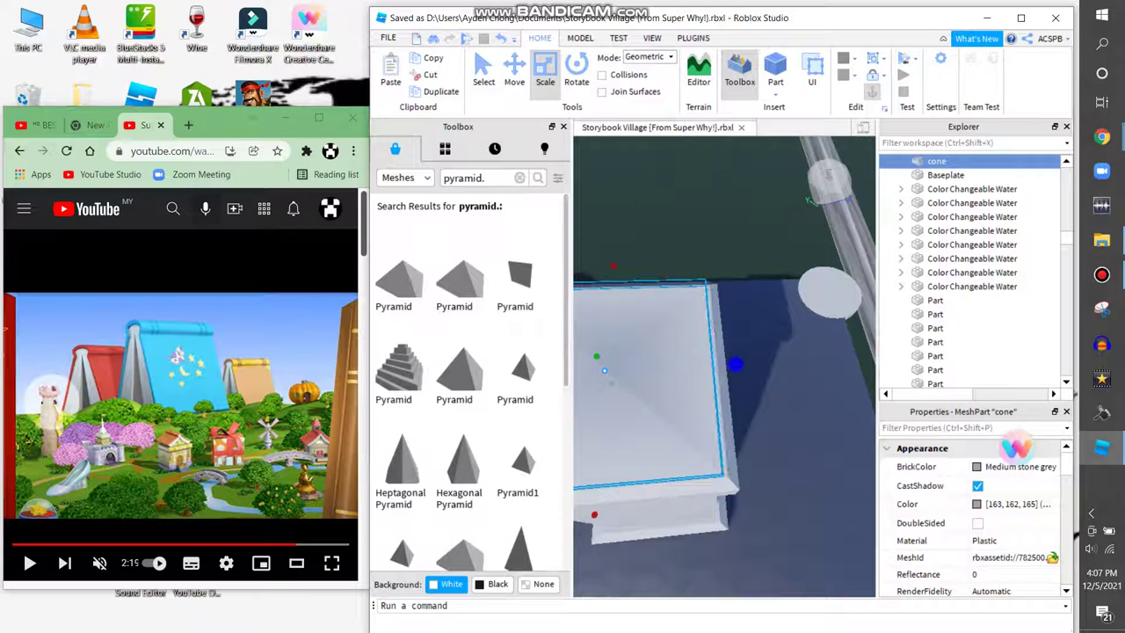
Step: Stretch the pyramid upward into a tall pointed spire on the column
{"action": "scroll", "coordinate": [726, 365], "scroll_direction": "down", "scroll_amount": 3}
{"action": "right_click_drag", "start_coordinate": [725, 365], "coordinate": [710, 400]}
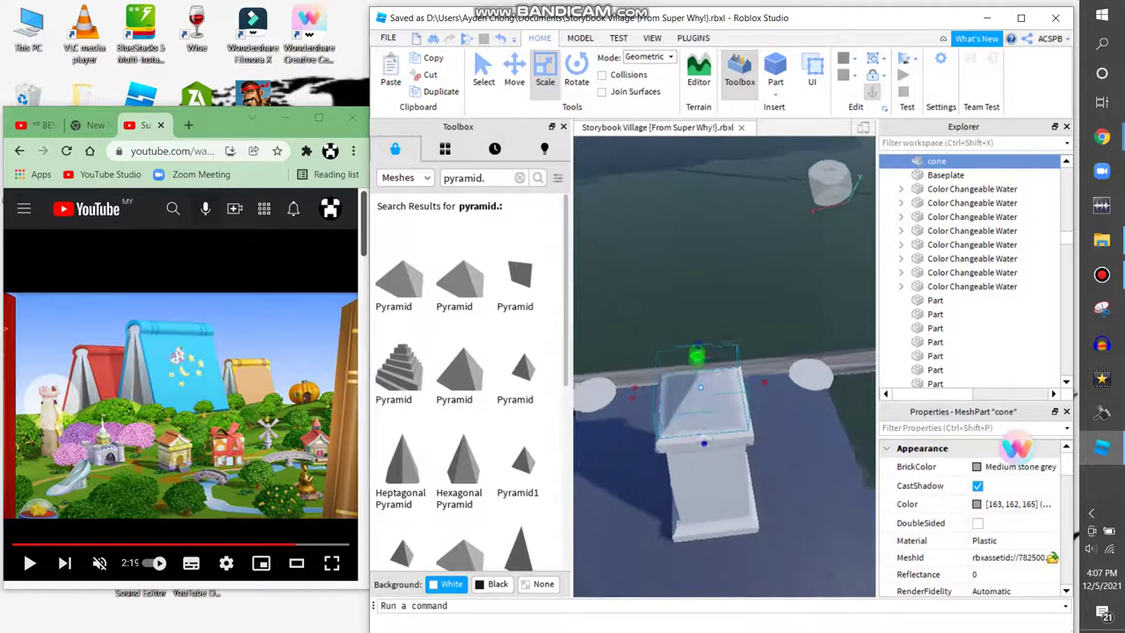
{"action": "left_click_drag", "start_coordinate": [698, 332], "coordinate": [686, 281]}
{"action": "right_click_drag", "start_coordinate": [626, 338], "coordinate": [752, 426]}
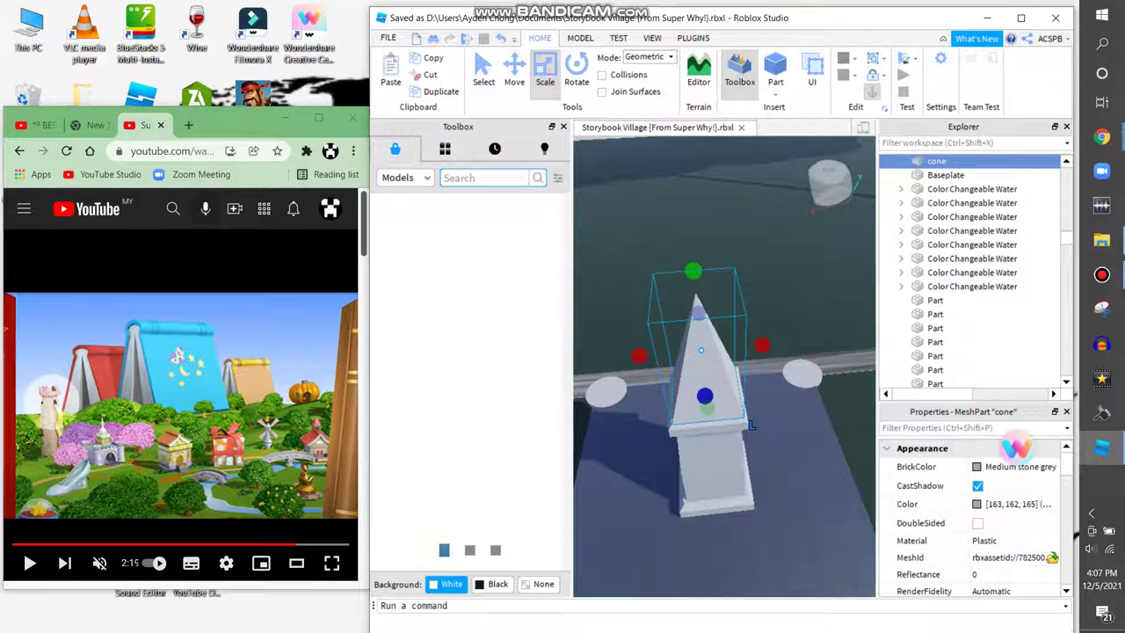
Step: Search the Toolbox models for "flag" and insert the Noob Flag near the spire's tip
{"action": "type", "text": "flag"}
{"action": "key", "text": "Return"}
{"action": "right_click_drag", "start_coordinate": [751, 425], "coordinate": [751, 325]}
{"action": "left_click", "coordinate": [721, 219]}
{"action": "right_click_drag", "start_coordinate": [720, 220], "coordinate": [685, 339]}
{"action": "key", "text": "a"}
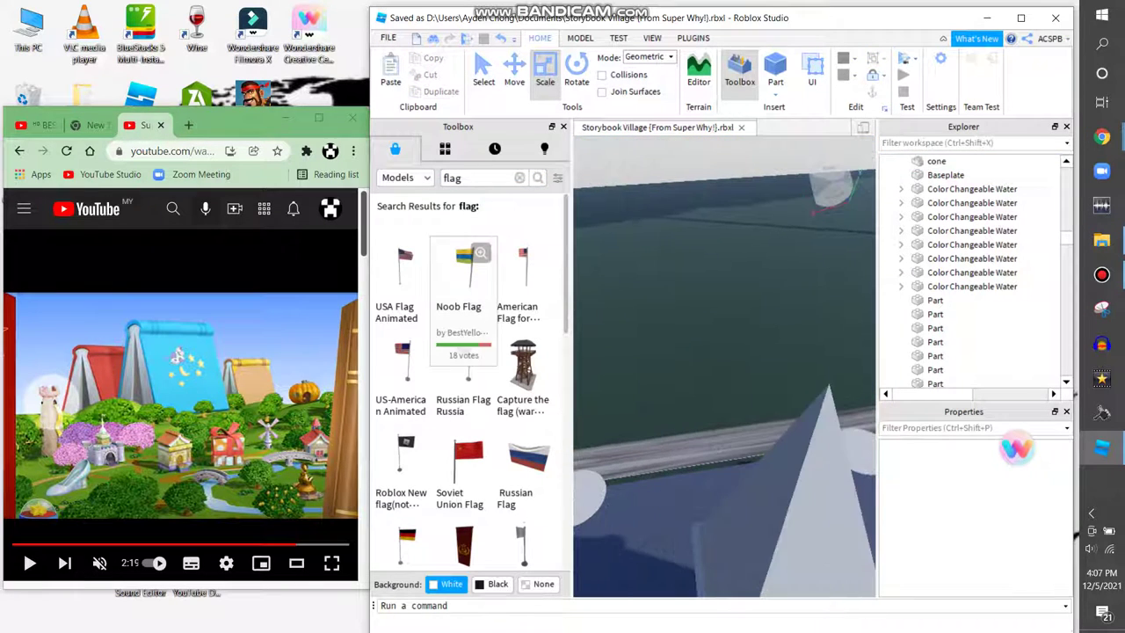
{"action": "left_click", "coordinate": [464, 272]}
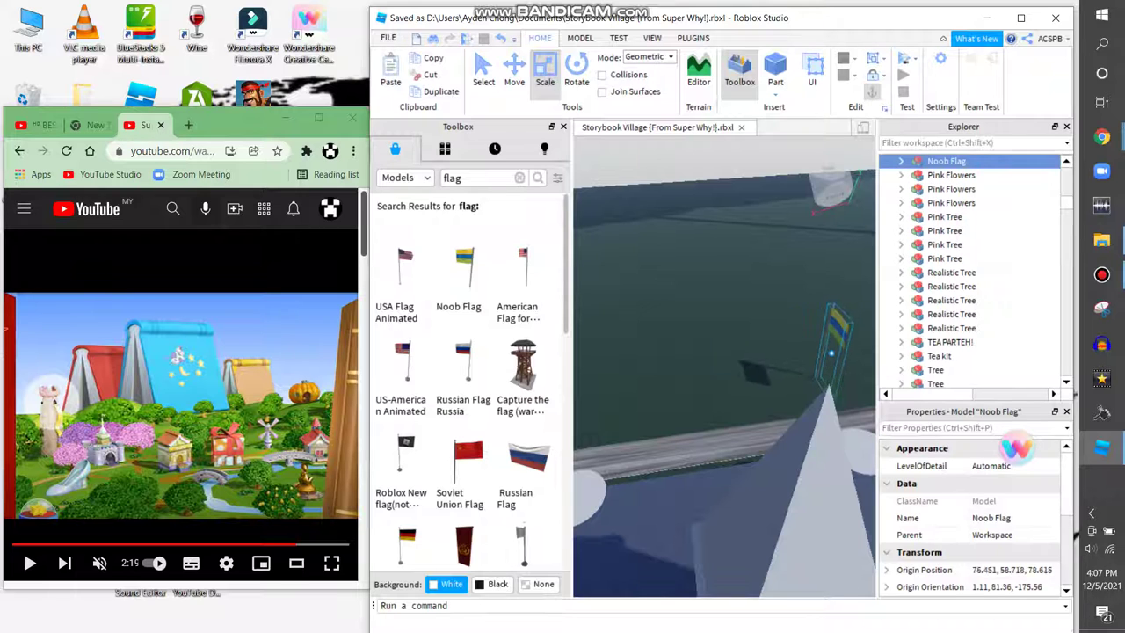
Step: Position the Noob Flag so the foot of its pole rests on the tip of the spire
{"action": "scroll", "coordinate": [738, 424], "scroll_direction": "down", "scroll_amount": 3}
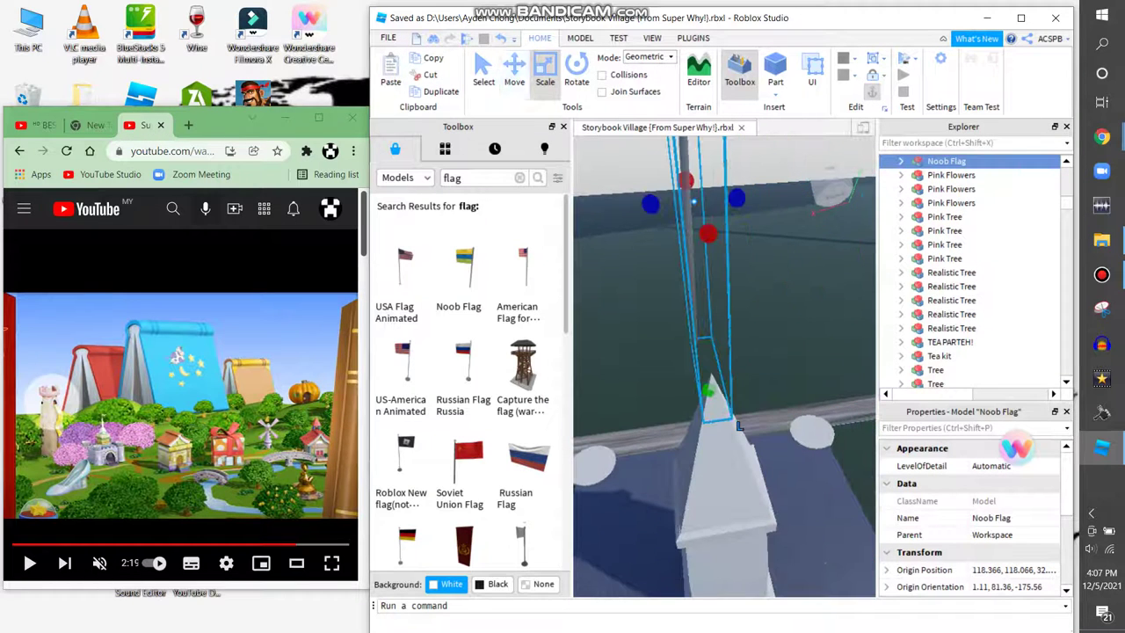
{"action": "key", "text": "ctrl+2"}
{"action": "left_click_drag", "start_coordinate": [738, 424], "coordinate": [738, 386]}
{"action": "right_click_drag", "start_coordinate": [738, 387], "coordinate": [760, 456]}
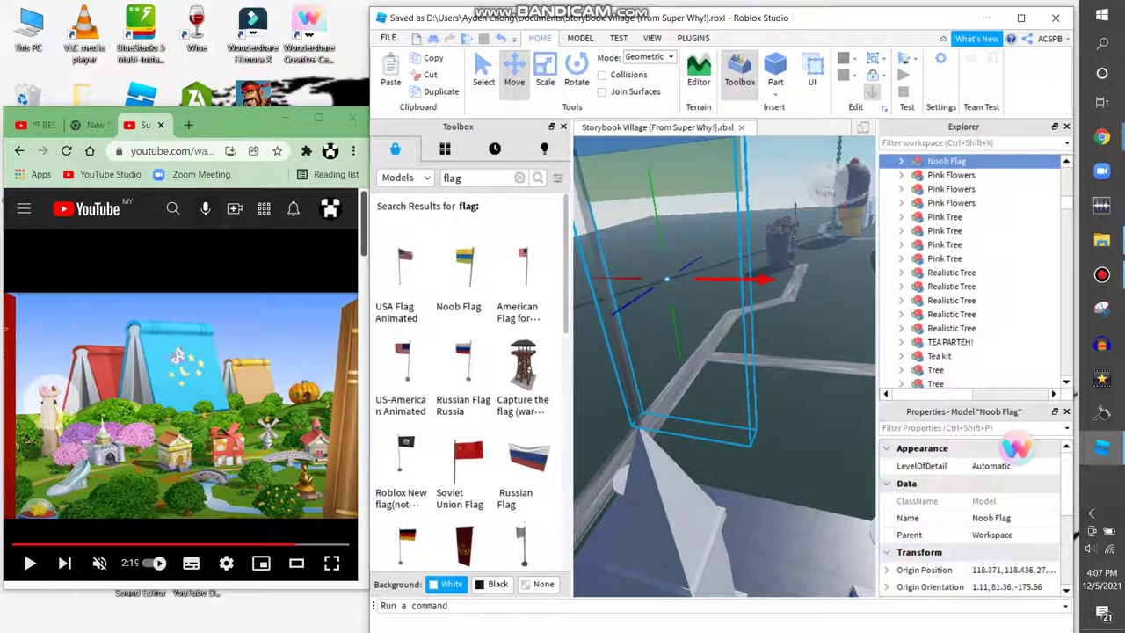
{"action": "left_click_drag", "start_coordinate": [681, 361], "coordinate": [680, 376]}
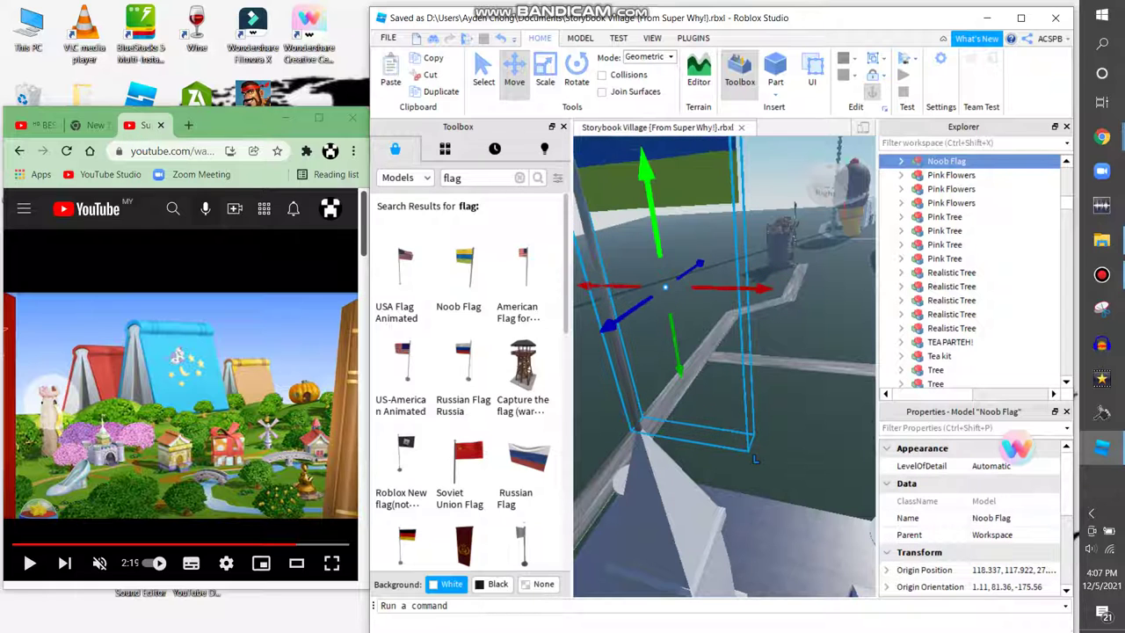
Step: Rotate the Noob Flag about its vertical axis and reseat the foot of its pole on the spire's tip
{"action": "key", "text": "ctrl+4"}
{"action": "right_click_drag", "start_coordinate": [754, 458], "coordinate": [779, 474]}
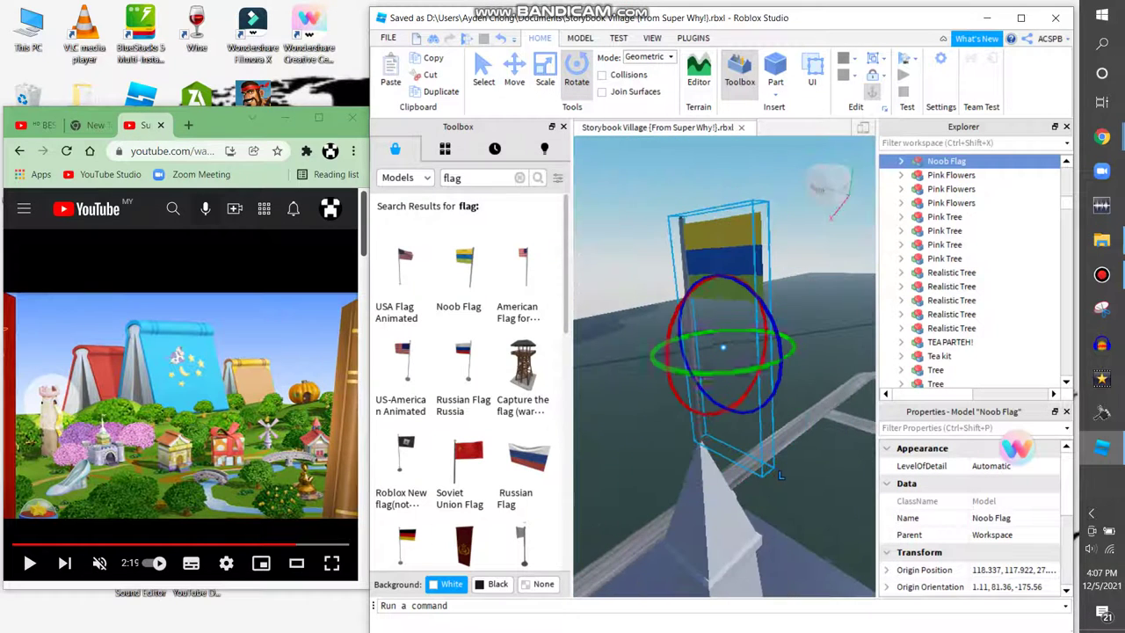
{"action": "left_click_drag", "start_coordinate": [779, 362], "coordinate": [724, 349]}
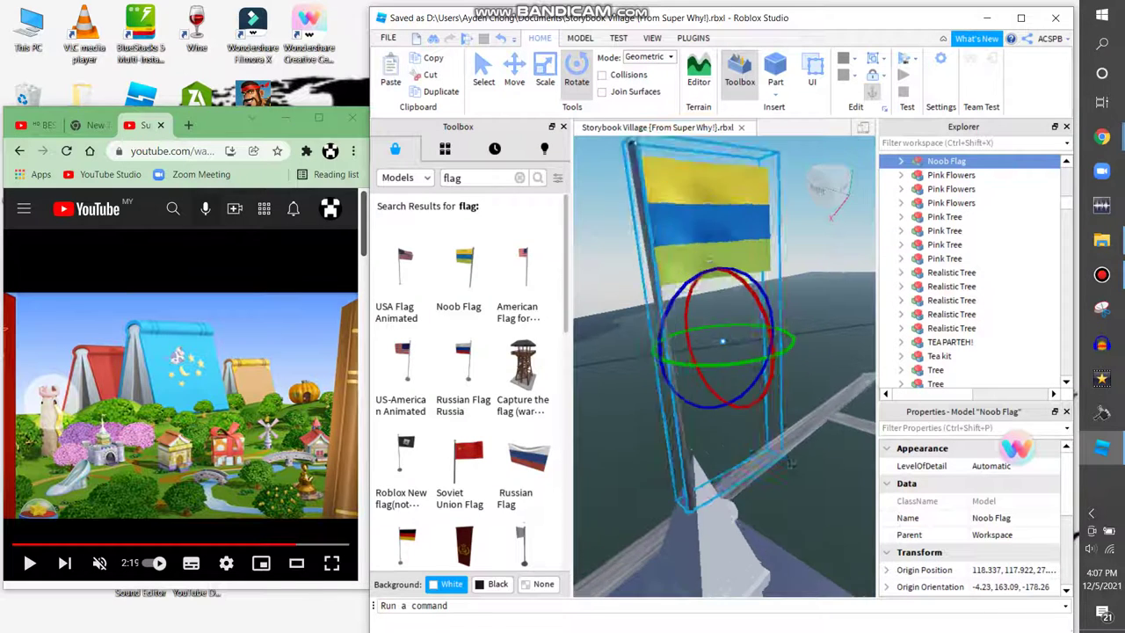
{"action": "scroll", "coordinate": [724, 365], "scroll_direction": "up", "scroll_amount": 5}
{"action": "scroll", "coordinate": [724, 365], "scroll_direction": "down", "scroll_amount": 4}
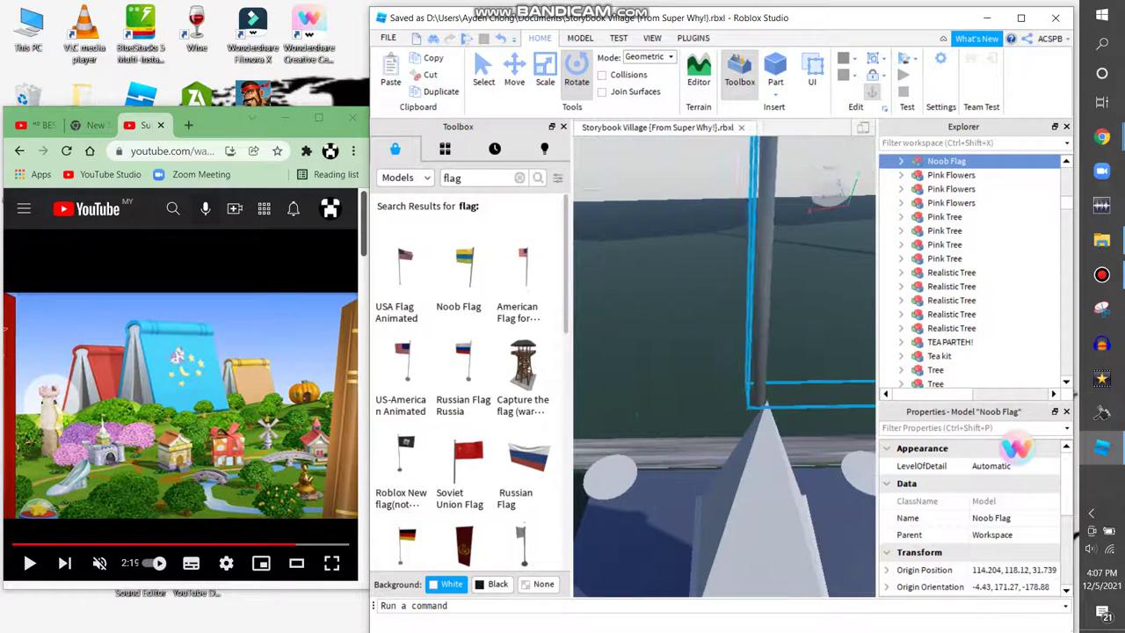
{"action": "left_click_drag", "start_coordinate": [756, 298], "coordinate": [791, 303]}
{"action": "key", "text": "ctrl+2"}
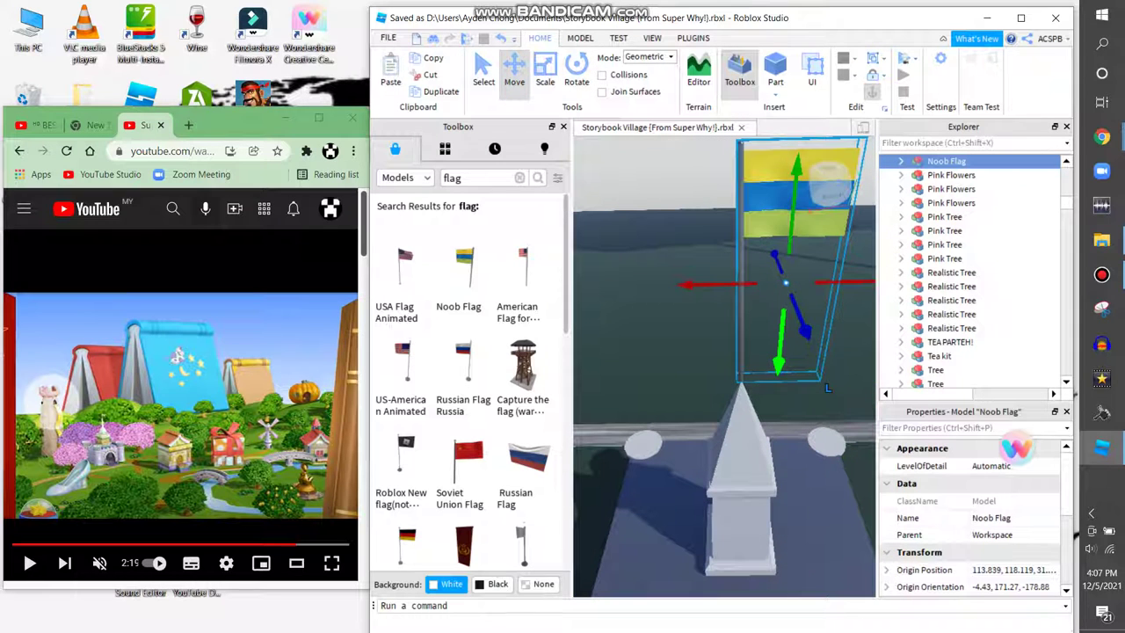
{"action": "left_click_drag", "start_coordinate": [778, 351], "coordinate": [779, 369]}
{"action": "right_click_drag", "start_coordinate": [724, 365], "coordinate": [747, 348]}
Step: Run the simulation to check the tall round tower, and stop the run
{"action": "left_click", "coordinate": [619, 38]}
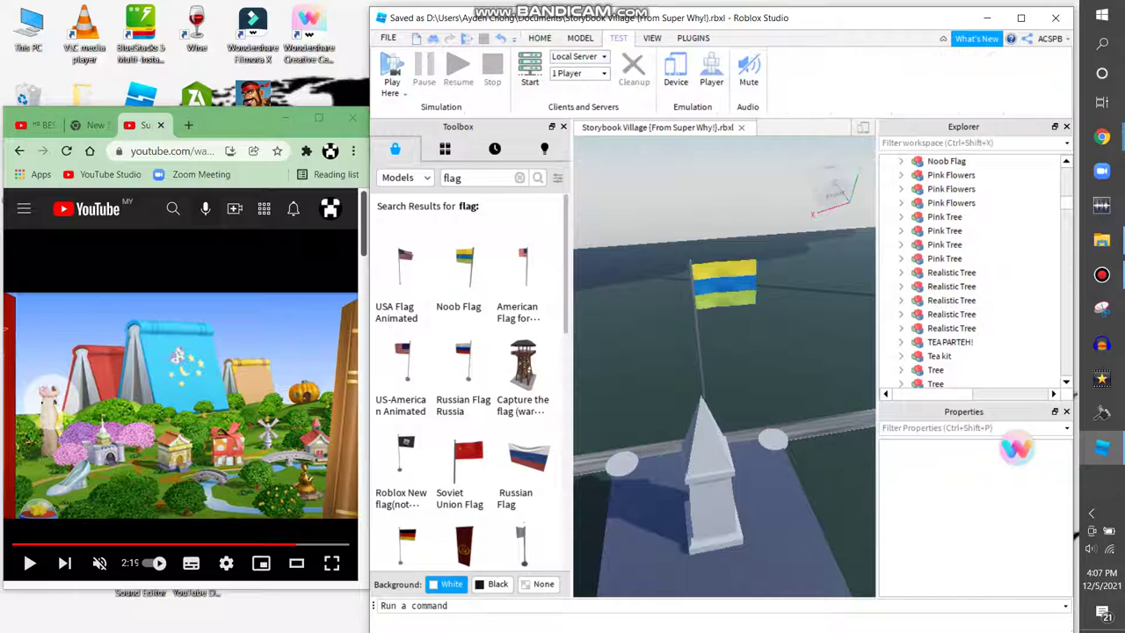
{"action": "left_click", "coordinate": [392, 88]}
{"action": "left_click", "coordinate": [411, 142]}
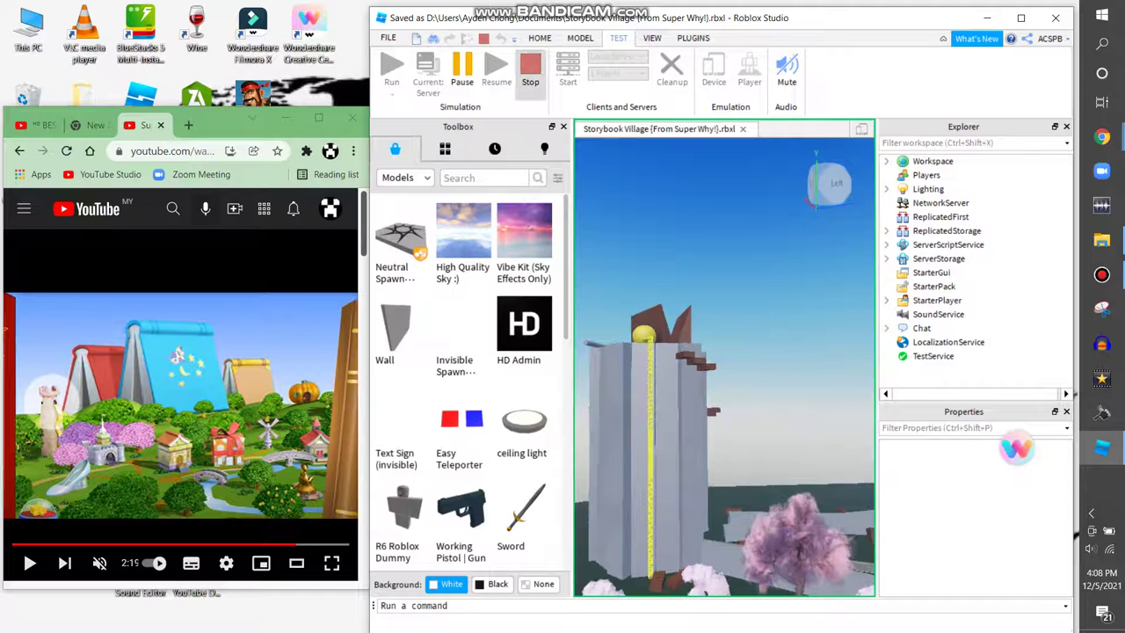
{"action": "key", "text": "shift+F5"}
{"action": "key", "text": "d"}
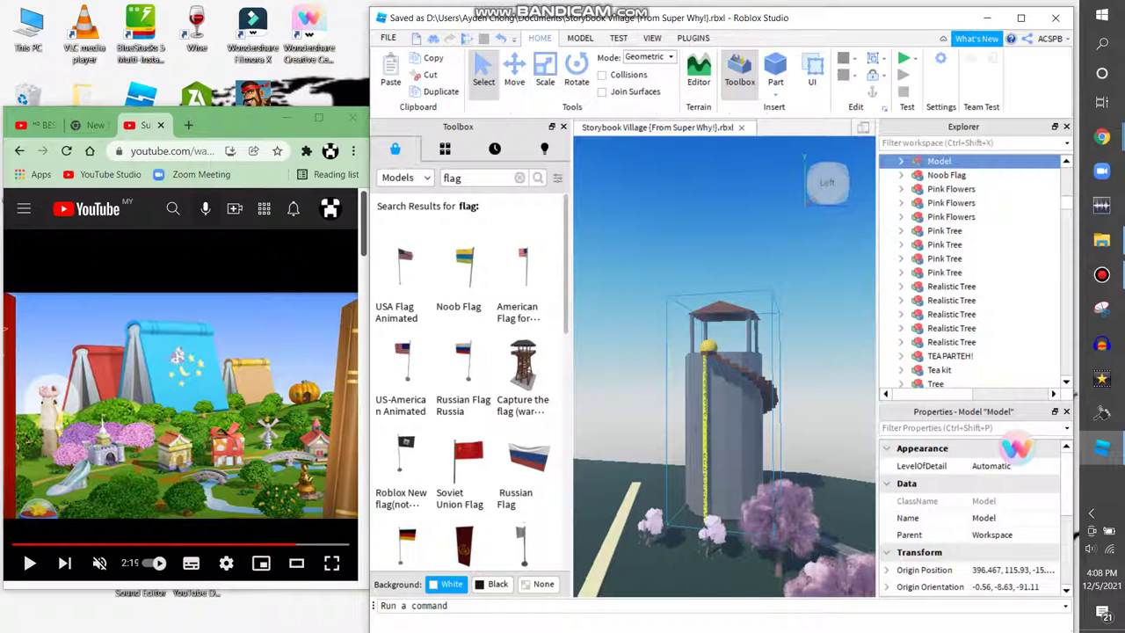
{"action": "key", "text": "d"}
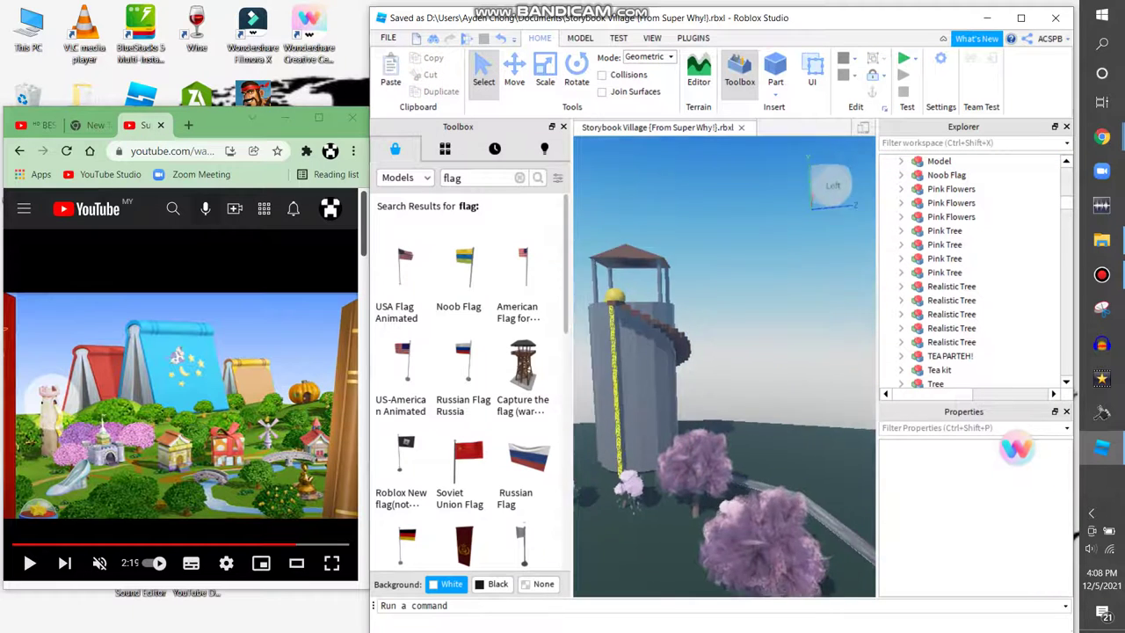
Step: Run the simulation again to examine the Cinderella Glass Slipper and the flag-topped castle, and end it
{"action": "key", "text": "F5"}
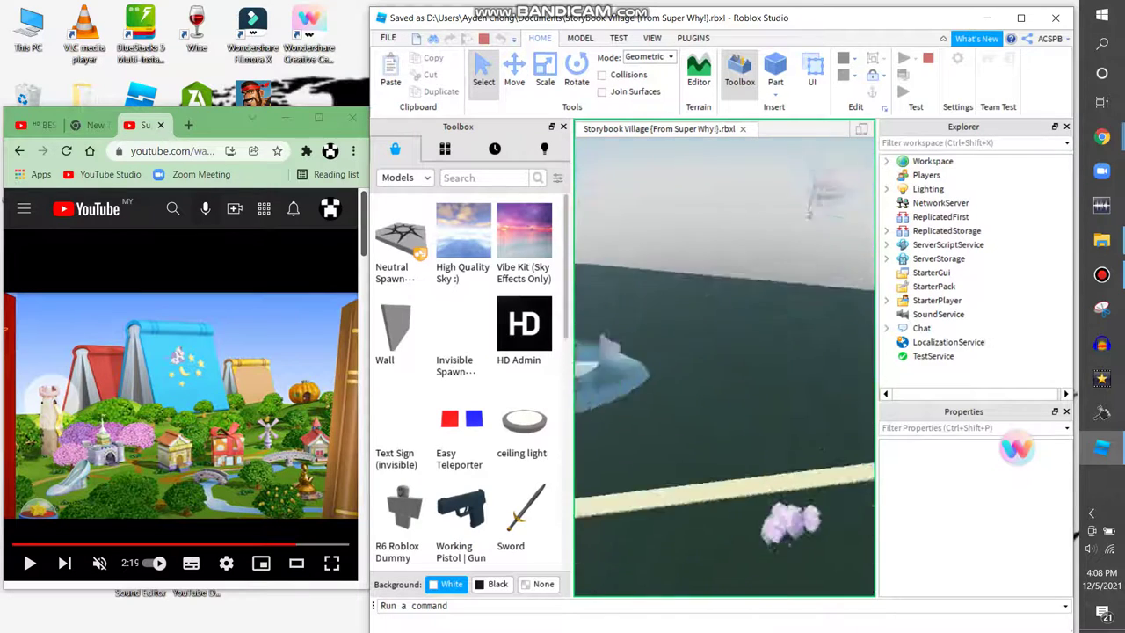
{"action": "left_click", "coordinate": [729, 188]}
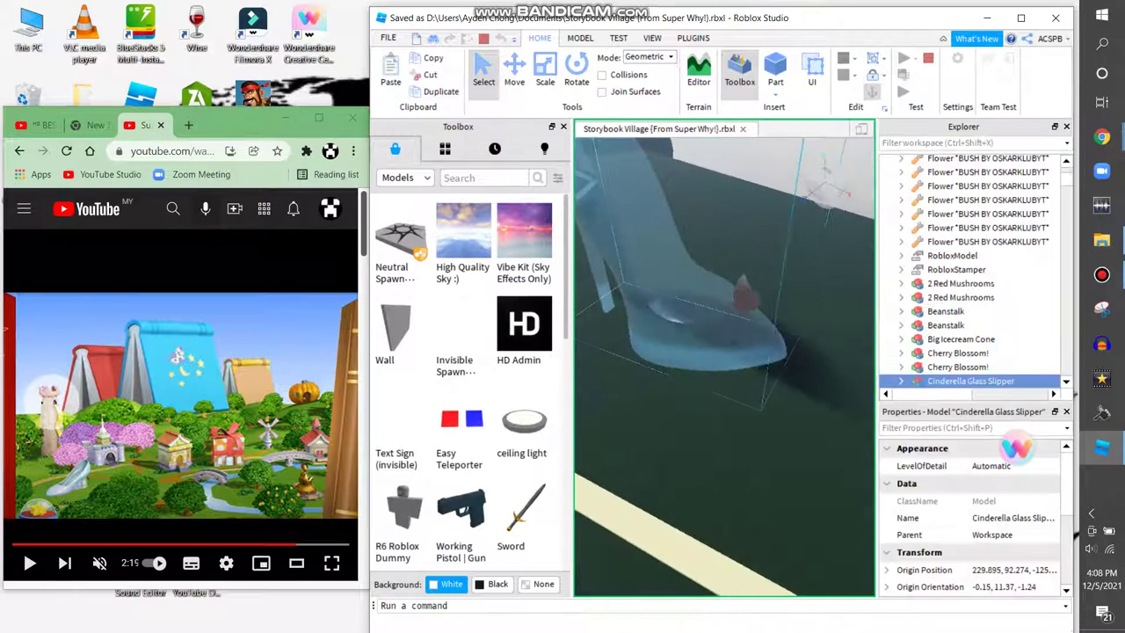
{"action": "key", "text": "s"}
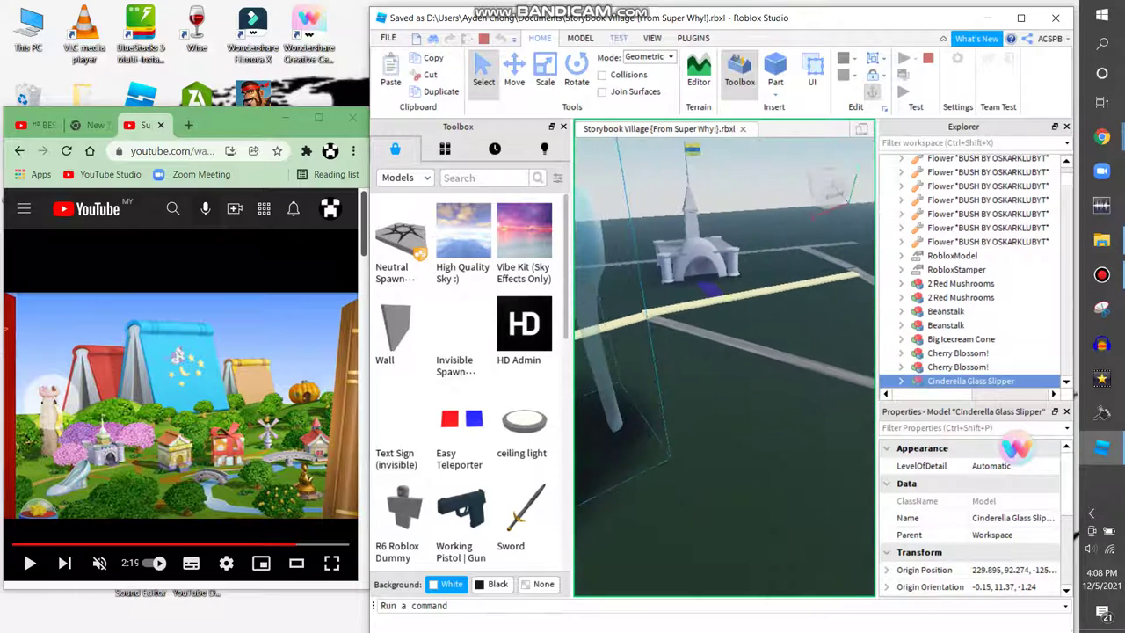
{"action": "key", "text": "F8"}
{"action": "key", "text": "shift+F5"}
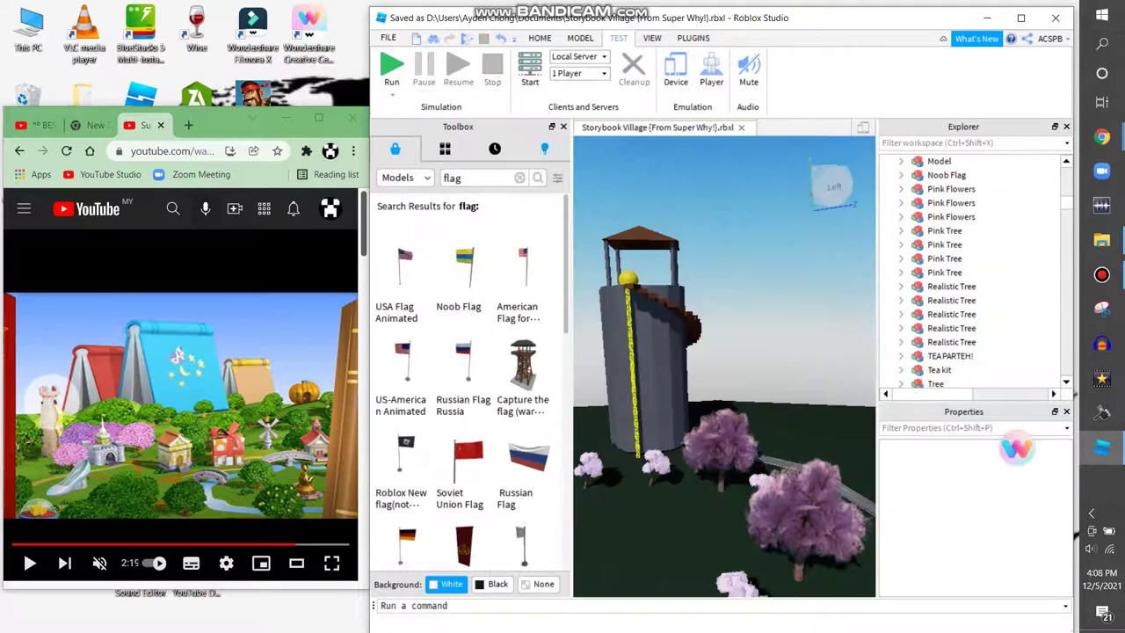
Step: Switch the Toolbox category to Meshes and search for "crown"
{"action": "key", "text": "w"}
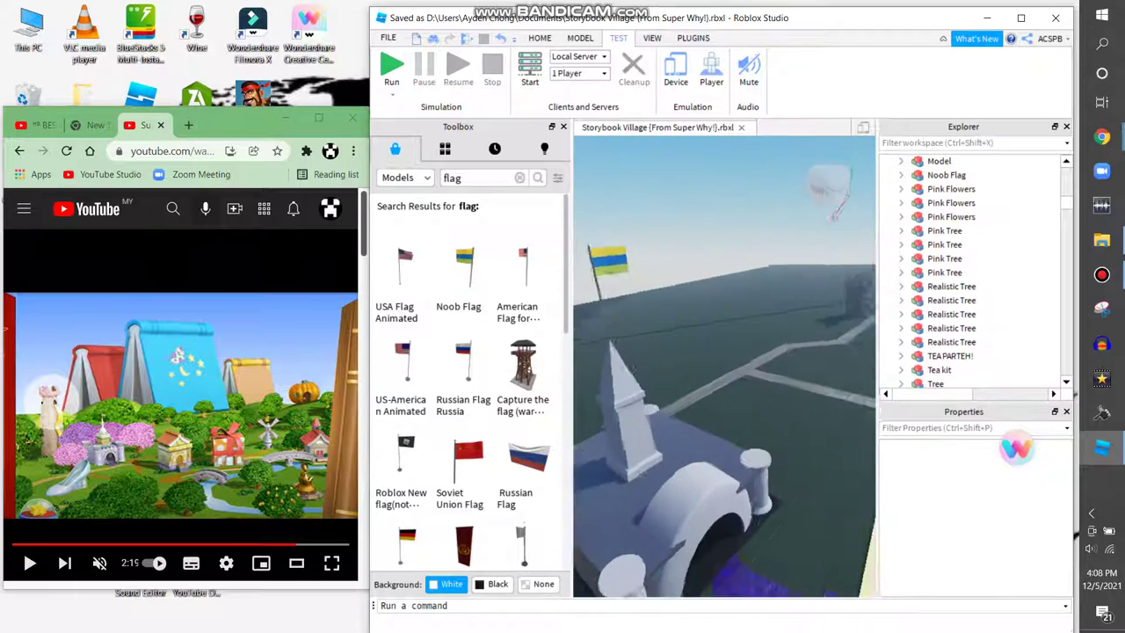
{"action": "key", "text": "s"}
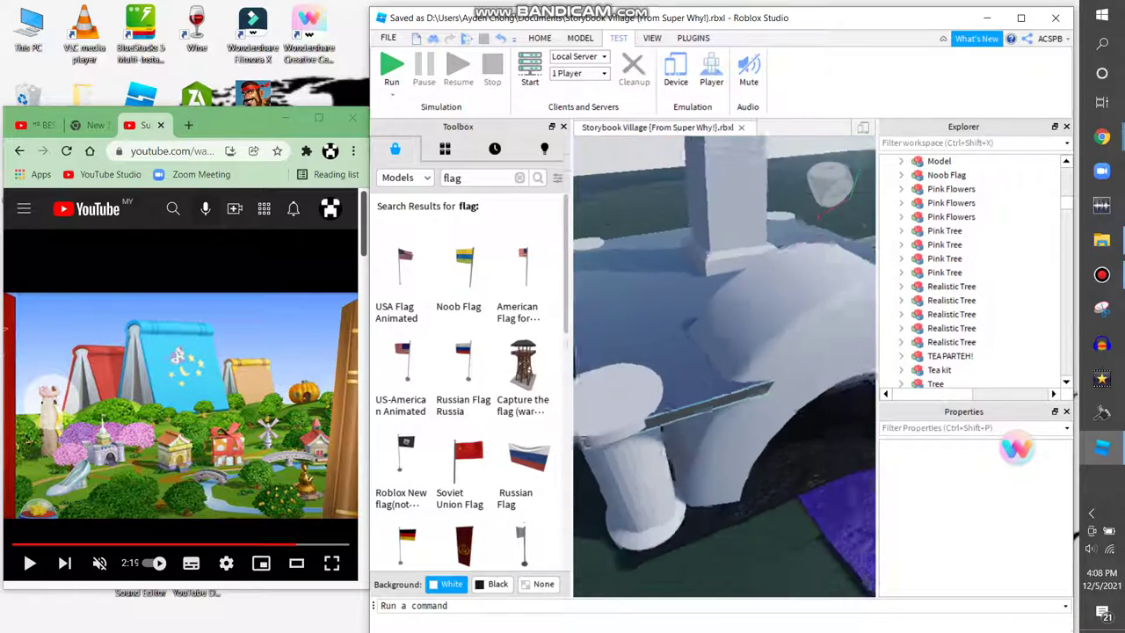
{"action": "left_click", "coordinate": [519, 177]}
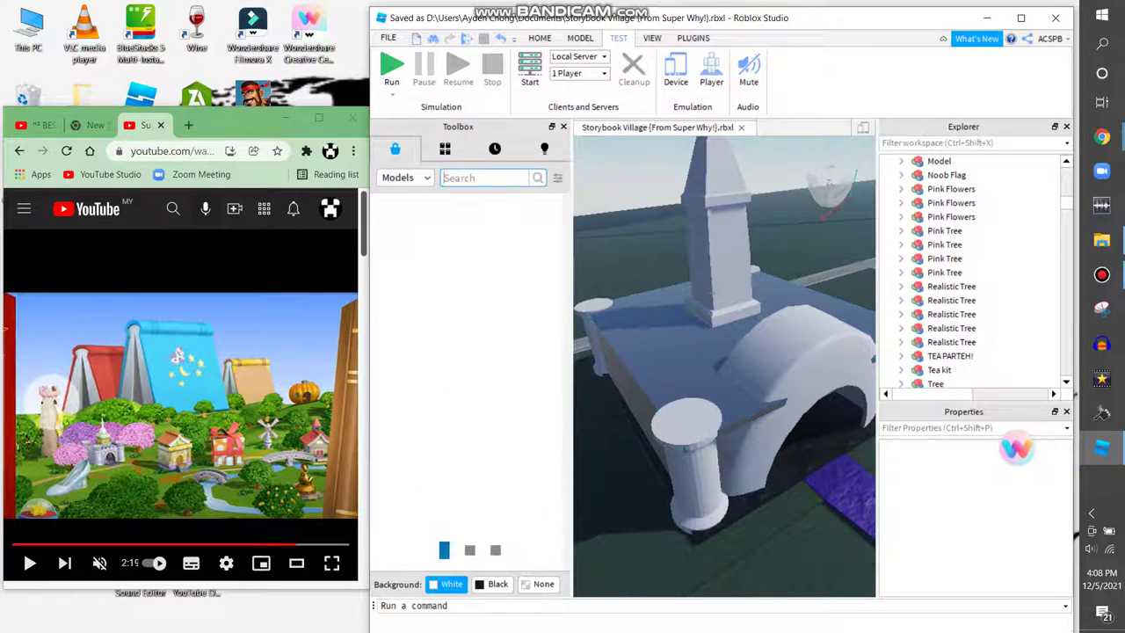
{"action": "left_click", "coordinate": [405, 177]}
{"action": "left_click", "coordinate": [397, 232]}
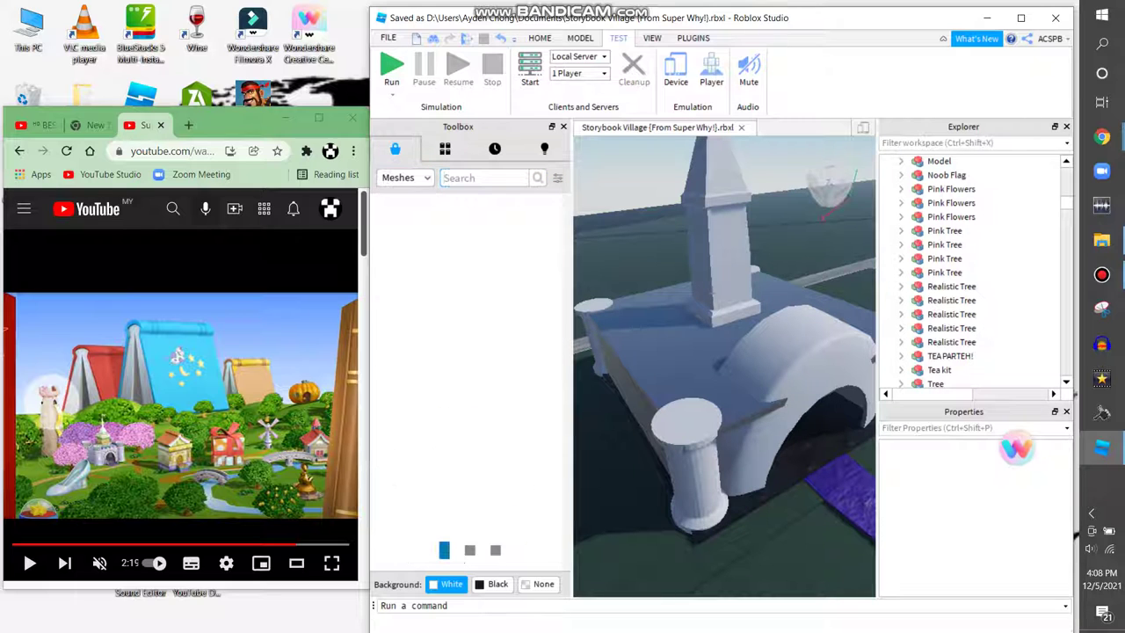
{"action": "type", "text": "crown"}
{"action": "key", "text": "Return"}
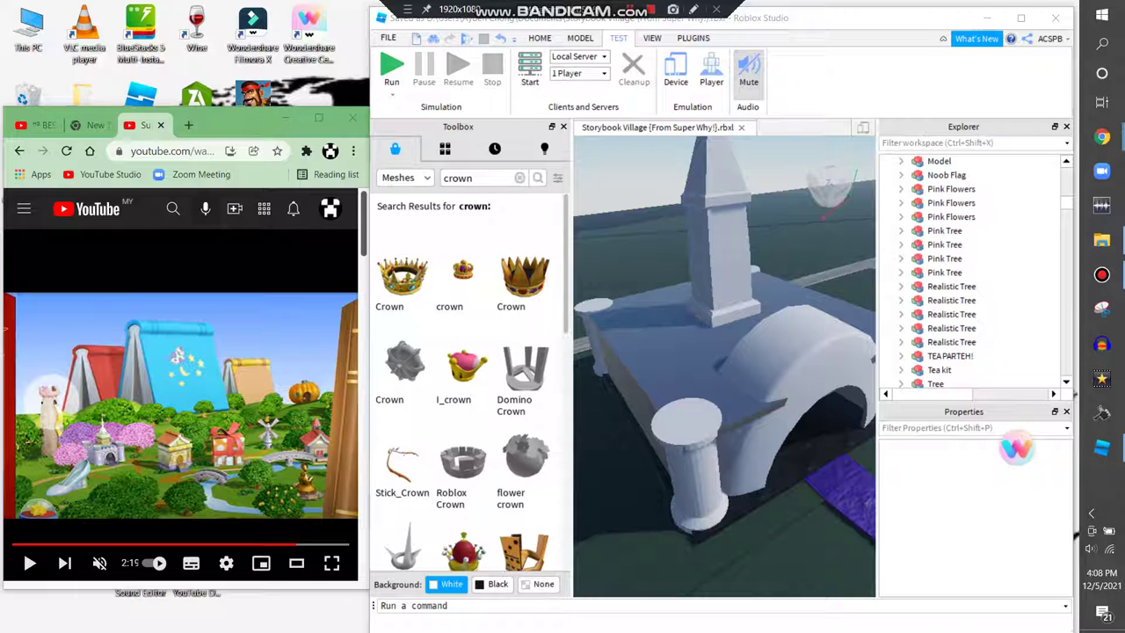
Step: Insert the Roblox Crown mesh on top of the front pillar beside the arch
{"action": "scroll", "coordinate": [724, 366], "scroll_direction": "up", "scroll_amount": 3}
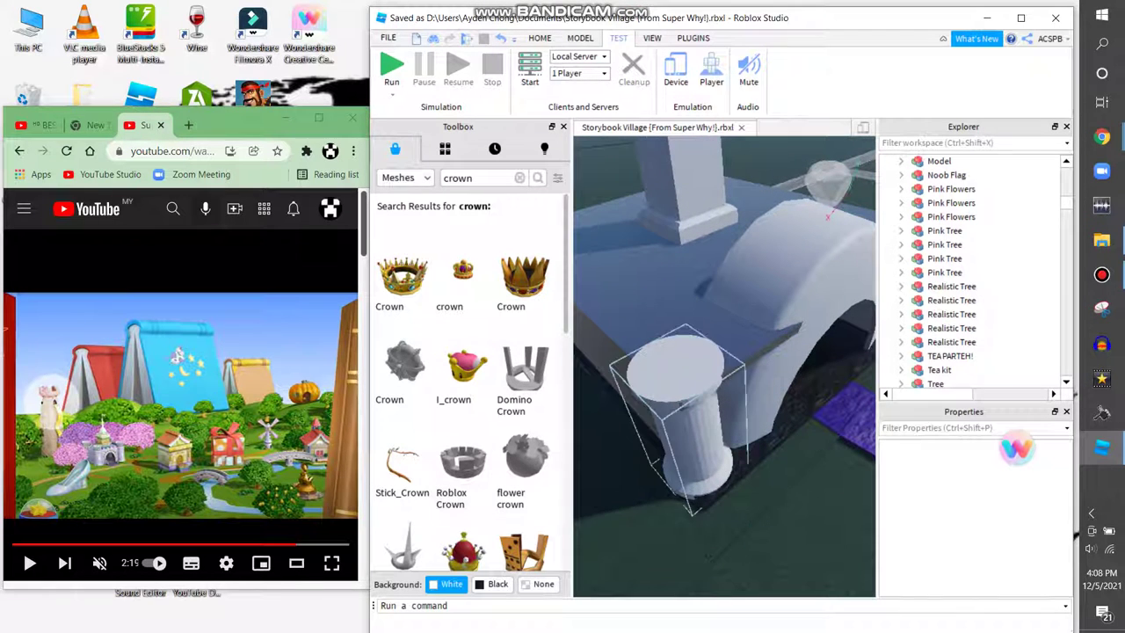
{"action": "left_click_drag", "start_coordinate": [677, 369], "coordinate": [673, 363]}
{"action": "scroll", "coordinate": [751, 474], "scroll_direction": "up", "scroll_amount": 5}
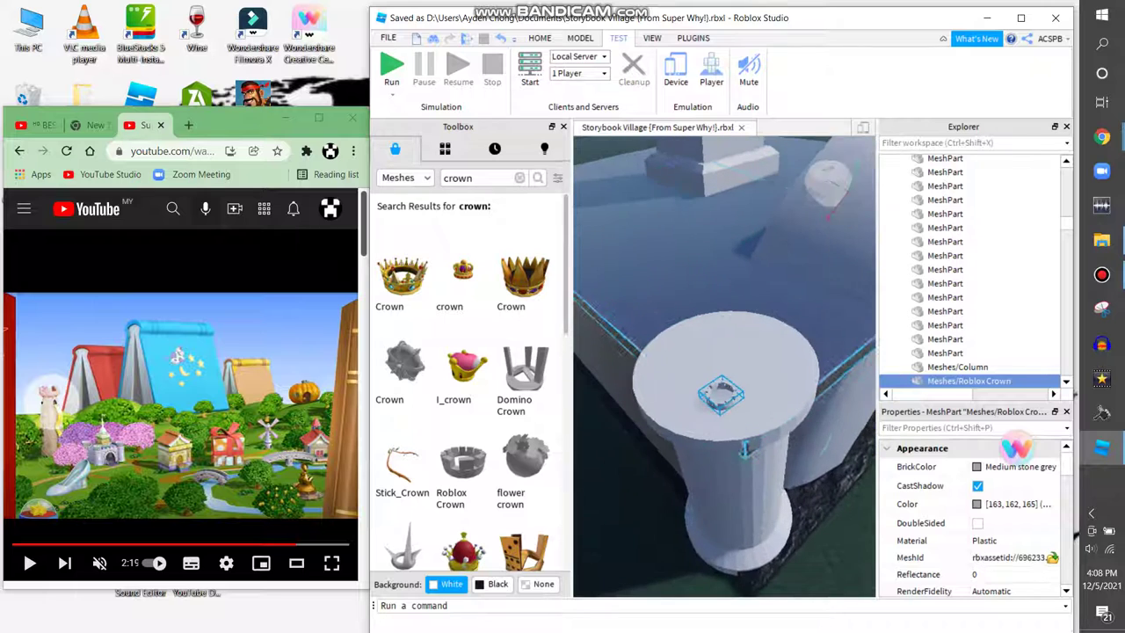
Step: Try crown sizes of 6, 0.445, 6 and 8, 0.445, 8, shifting the crown toward the pillar's centre
{"action": "scroll", "coordinate": [971, 519], "scroll_direction": "down", "scroll_amount": 5}
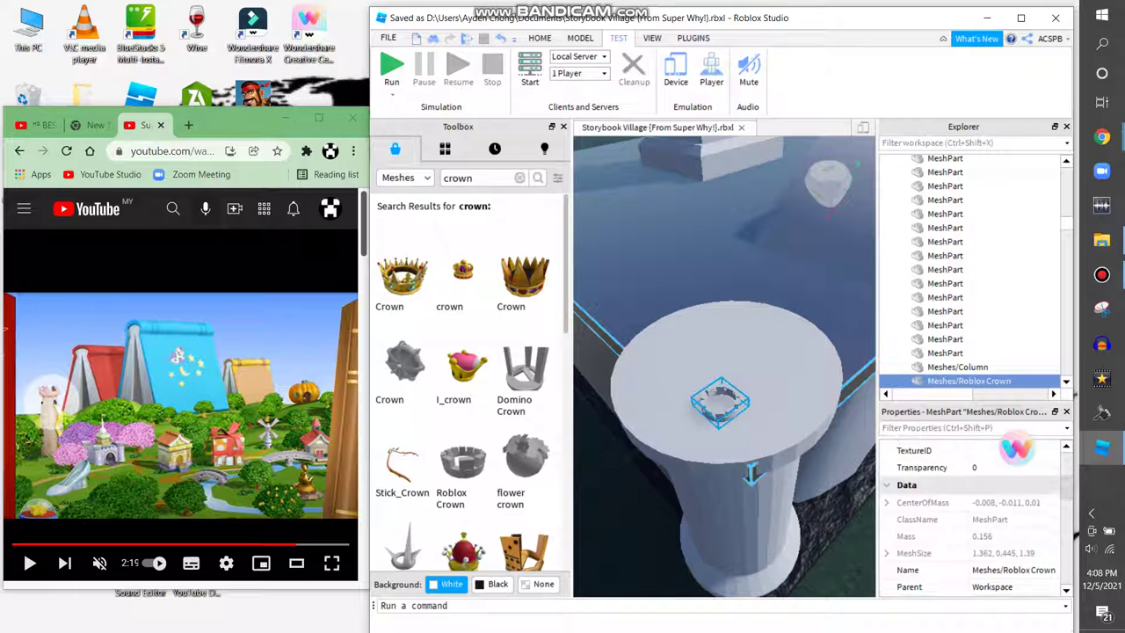
{"action": "scroll", "coordinate": [971, 519], "scroll_direction": "down", "scroll_amount": 4}
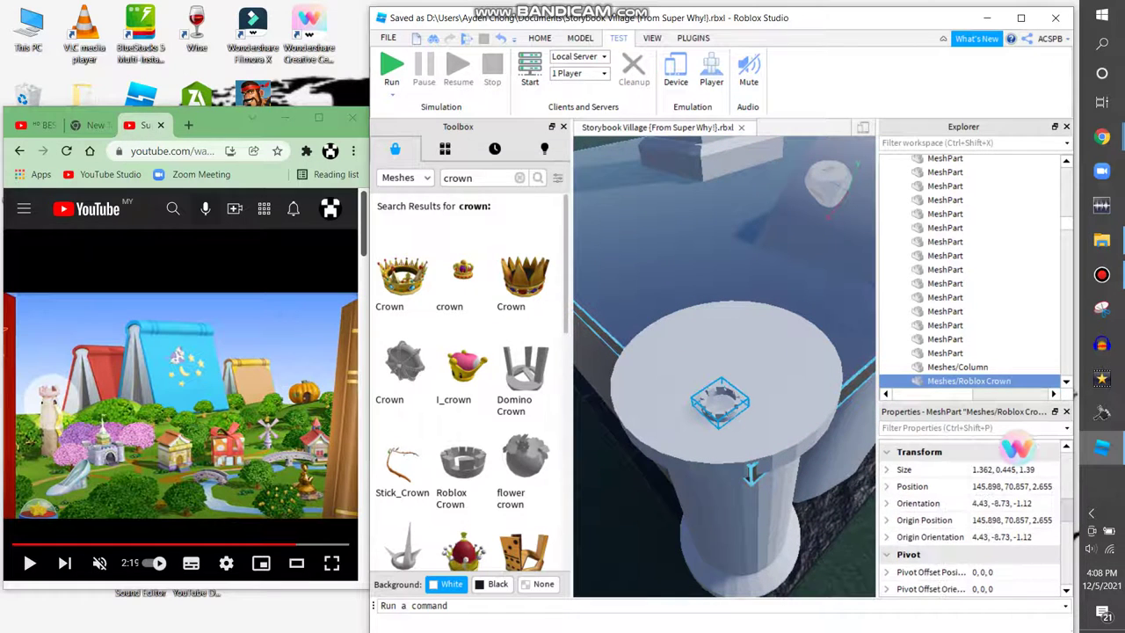
{"action": "scroll", "coordinate": [971, 519], "scroll_direction": "up", "scroll_amount": 1}
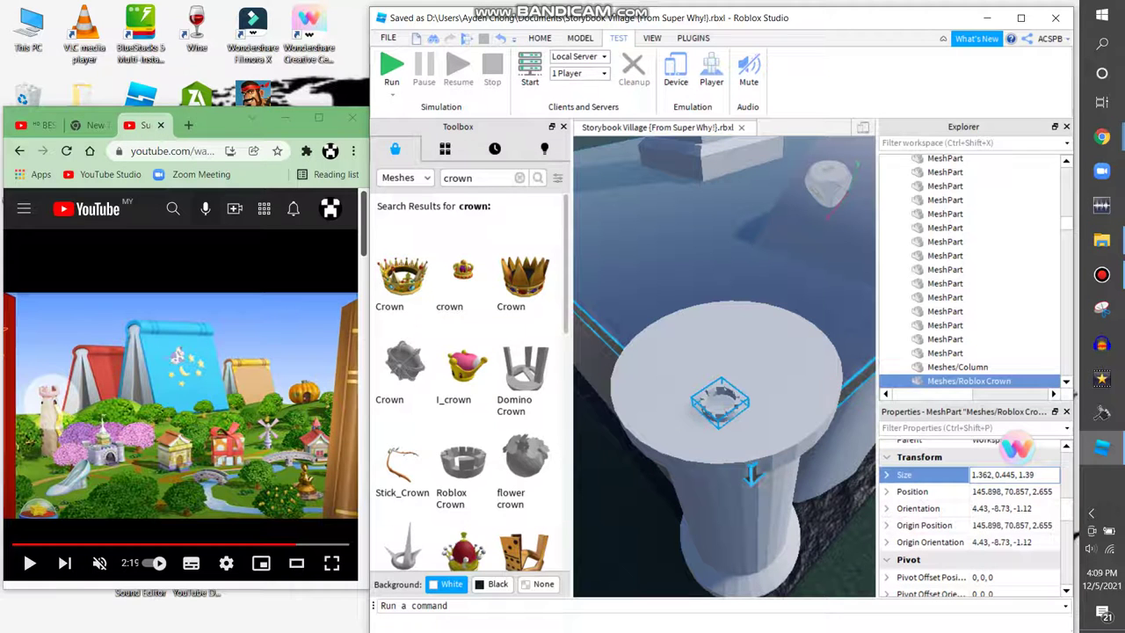
{"action": "type", "text": "6"}
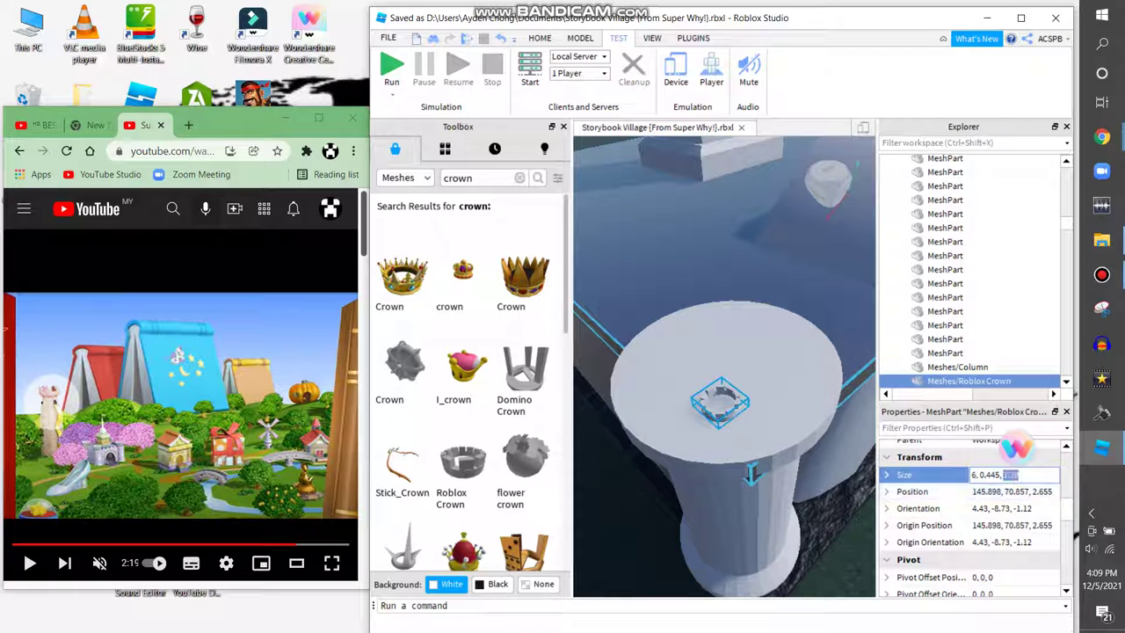
{"action": "type", "text": "6"}
{"action": "key", "text": "Return"}
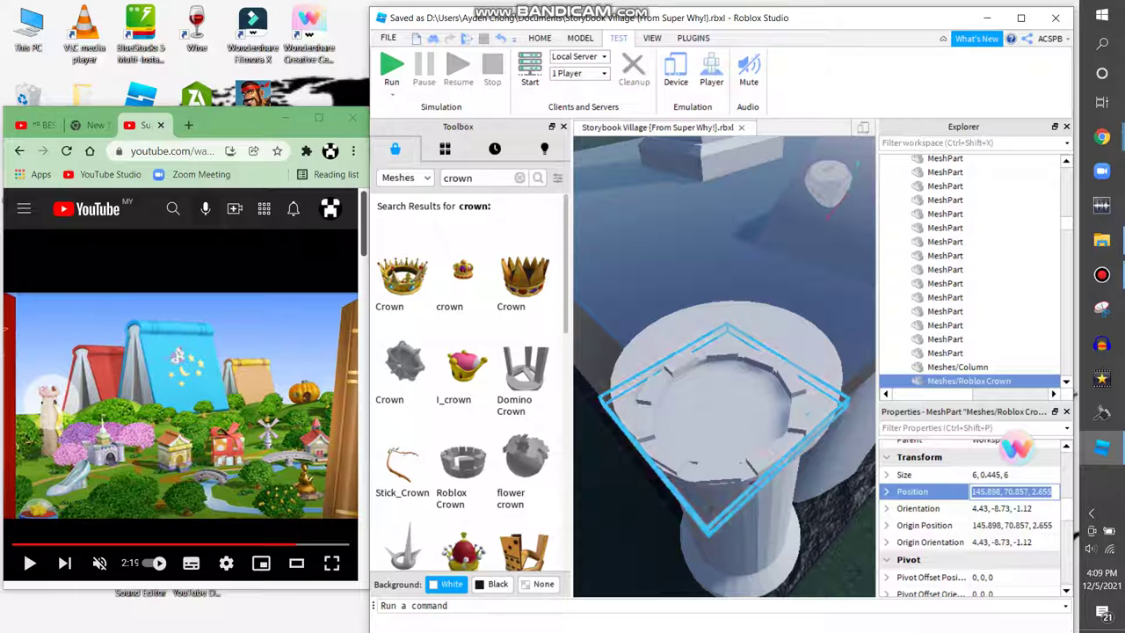
{"action": "left_click", "coordinate": [912, 491]}
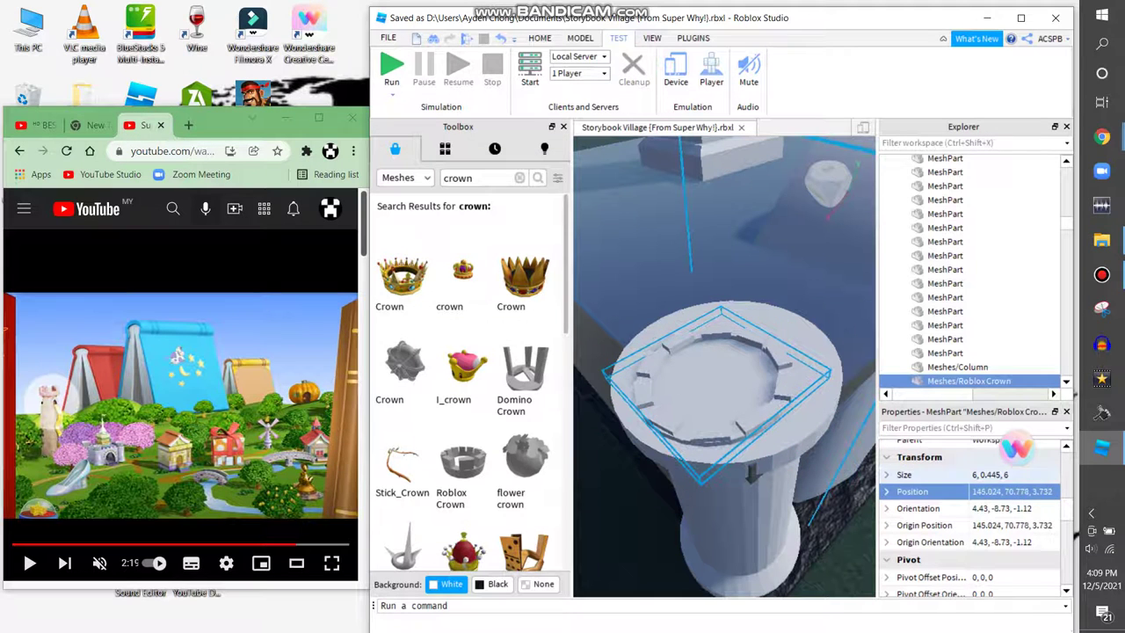
{"action": "left_click", "coordinate": [989, 475]}
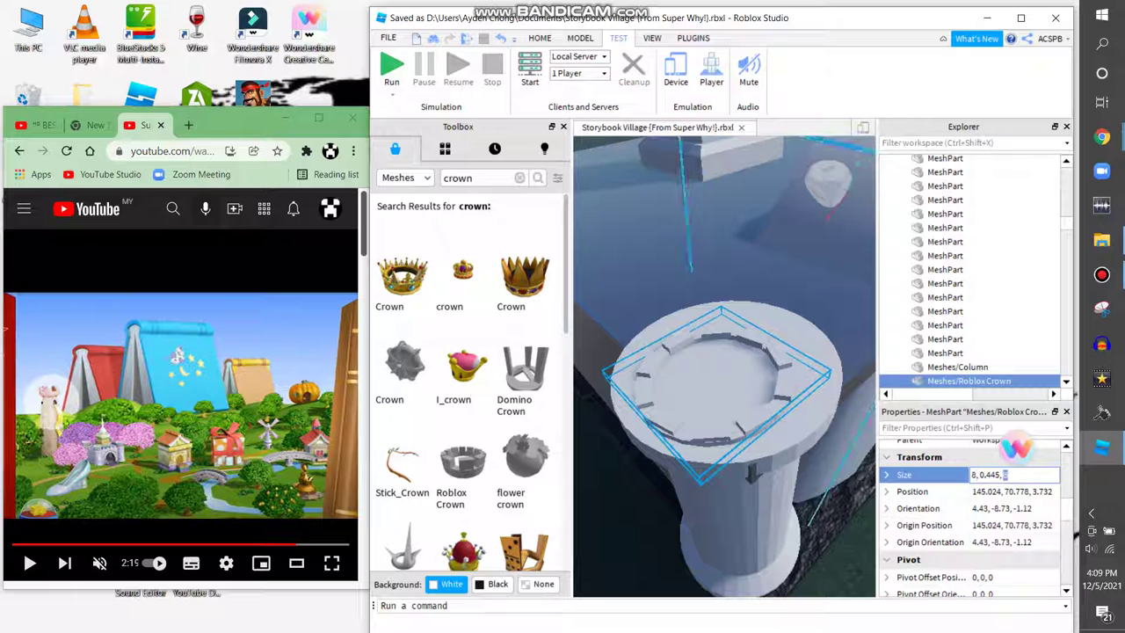
{"action": "key", "text": "Tab"}
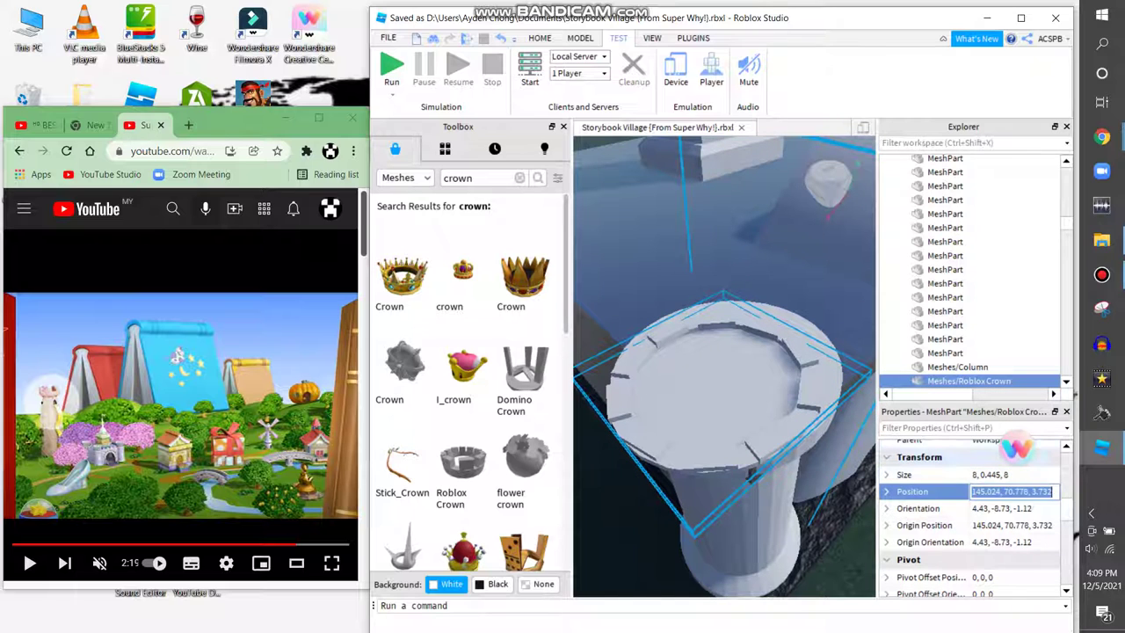
Step: Size the crown to 9, 0.445, 9, centre it on the pillar and stretch it upward to about 3.145 high
{"action": "left_click", "coordinate": [989, 475]}
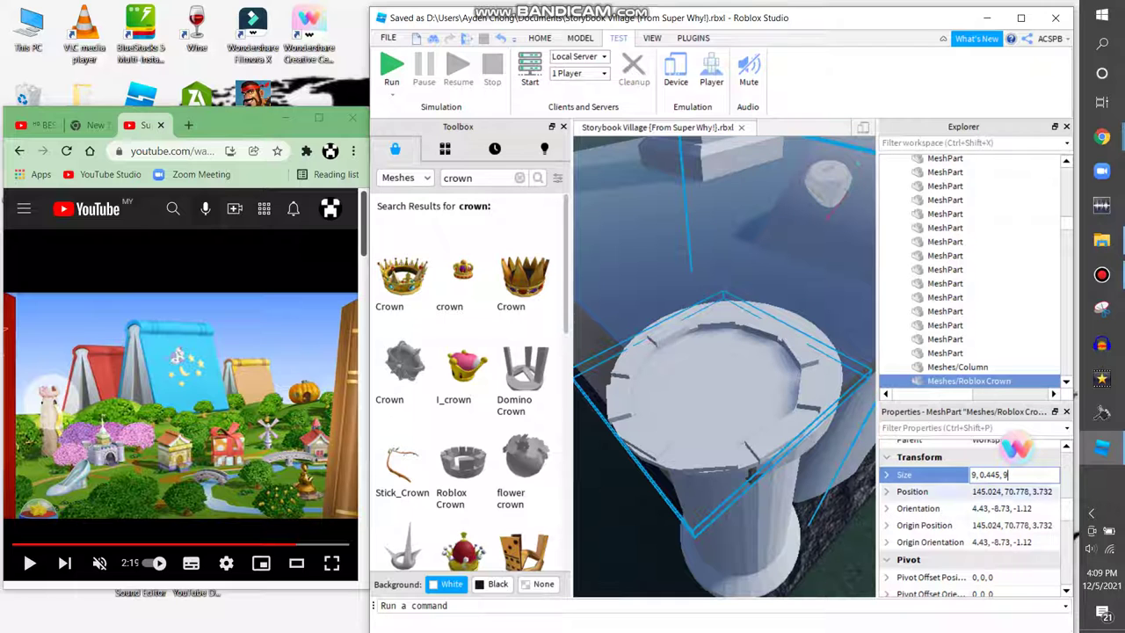
{"action": "type", "text": "9, 0.445, 9"}
{"action": "key", "text": "Tab"}
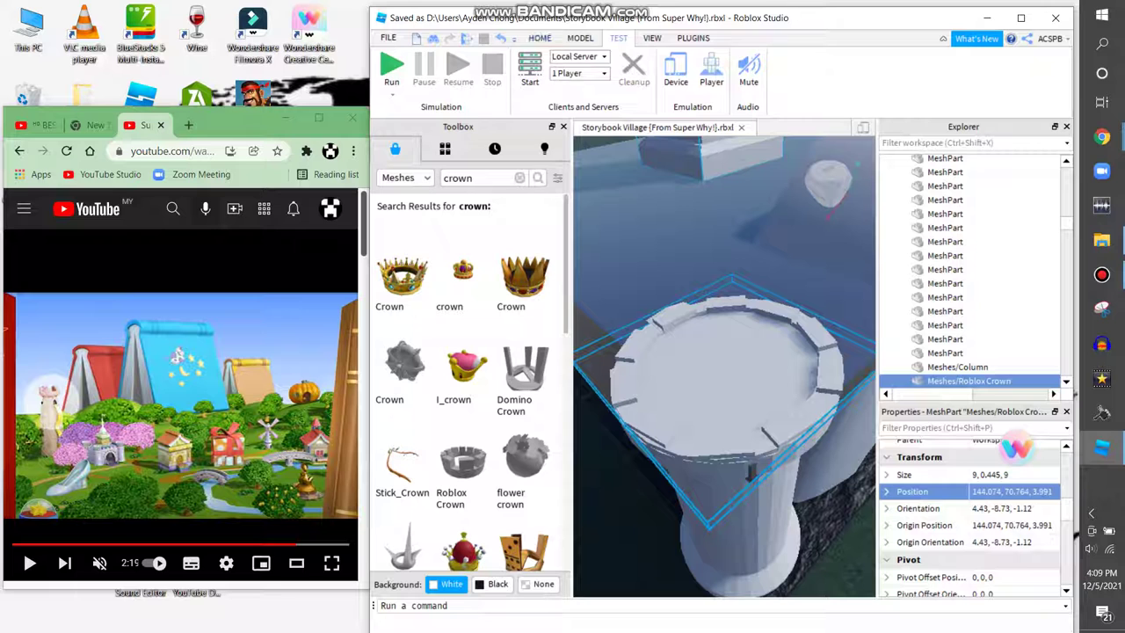
{"action": "key", "text": "ctrl+4"}
{"action": "left_click_drag", "start_coordinate": [721, 329], "coordinate": [717, 271]}
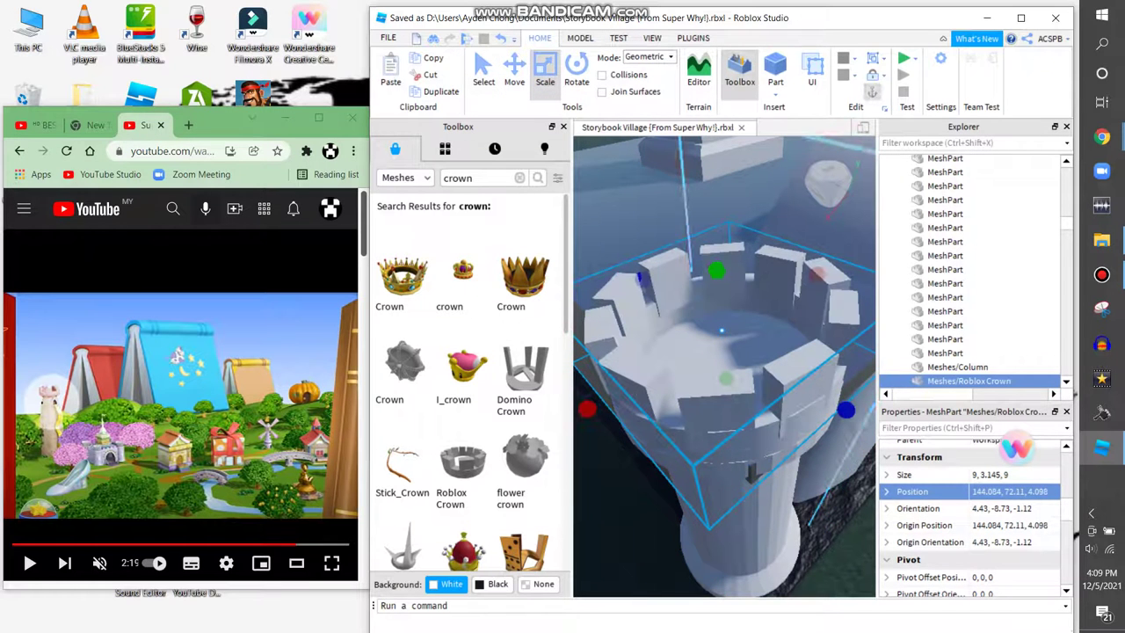
Step: Duplicate the crown and place the copy on the front pillar at the other side of the arch
{"action": "key", "text": "ctrl+d"}
{"action": "key", "text": "ctrl+2"}
{"action": "scroll", "coordinate": [725, 364], "scroll_direction": "down", "scroll_amount": 5}
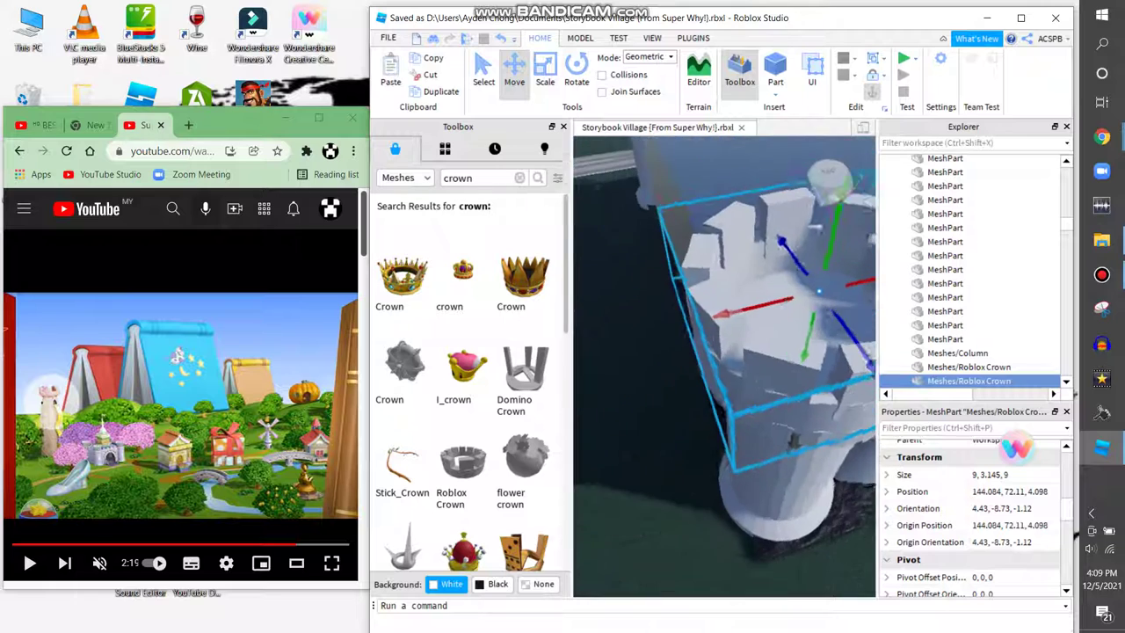
{"action": "left_click_drag", "start_coordinate": [757, 382], "coordinate": [742, 254]}
{"action": "right_click_drag", "start_coordinate": [730, 369], "coordinate": [642, 370]}
Step: Duplicate both front crowns together and place the copies on the two rear pillars
{"action": "left_click", "coordinate": [1019, 368], "text": "ctrl"}
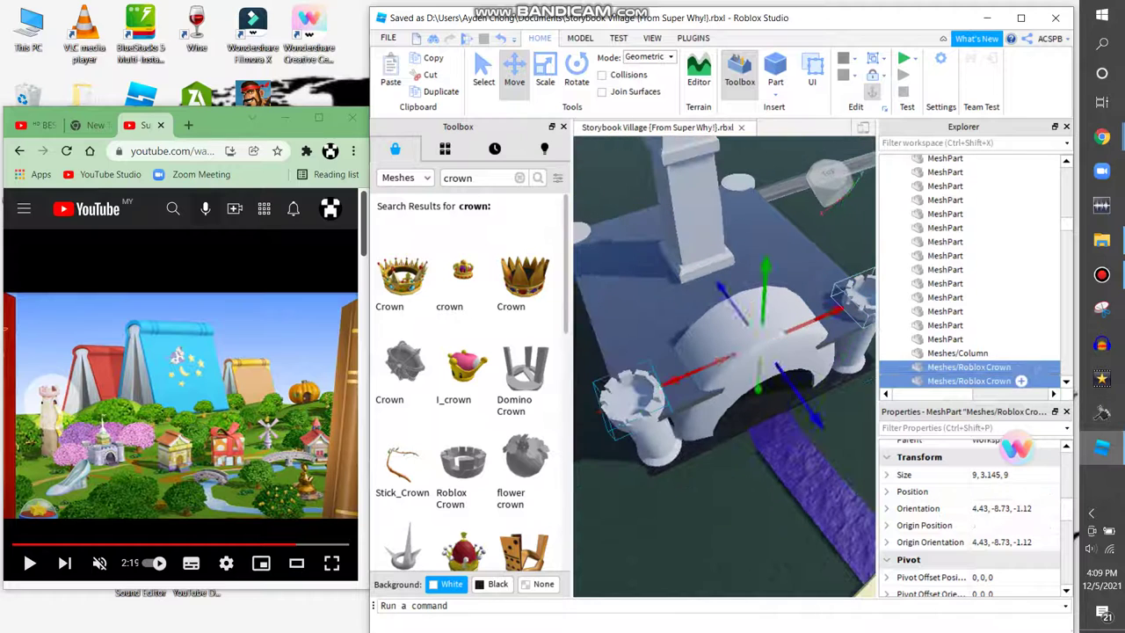
{"action": "key", "text": "ctrl+d"}
{"action": "right_click_drag", "start_coordinate": [740, 460], "coordinate": [741, 460]}
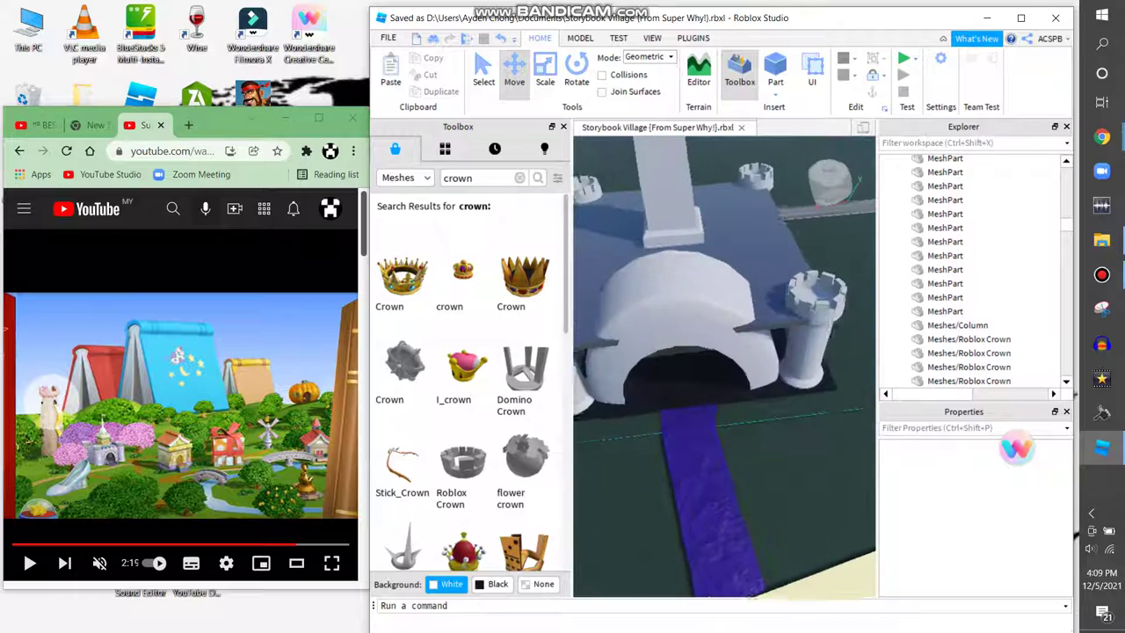
Step: Search the mesh library for "easy teleporter" and look through the models offered
{"action": "key", "text": "w"}
{"action": "left_click", "coordinate": [519, 178]}
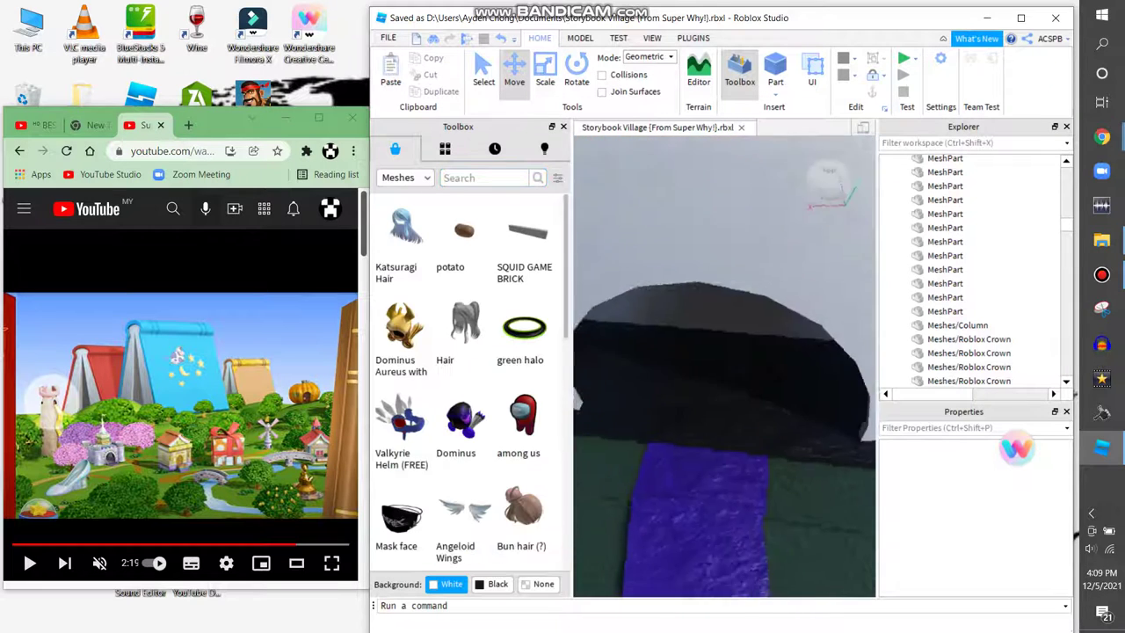
{"action": "type", "text": "wea"}
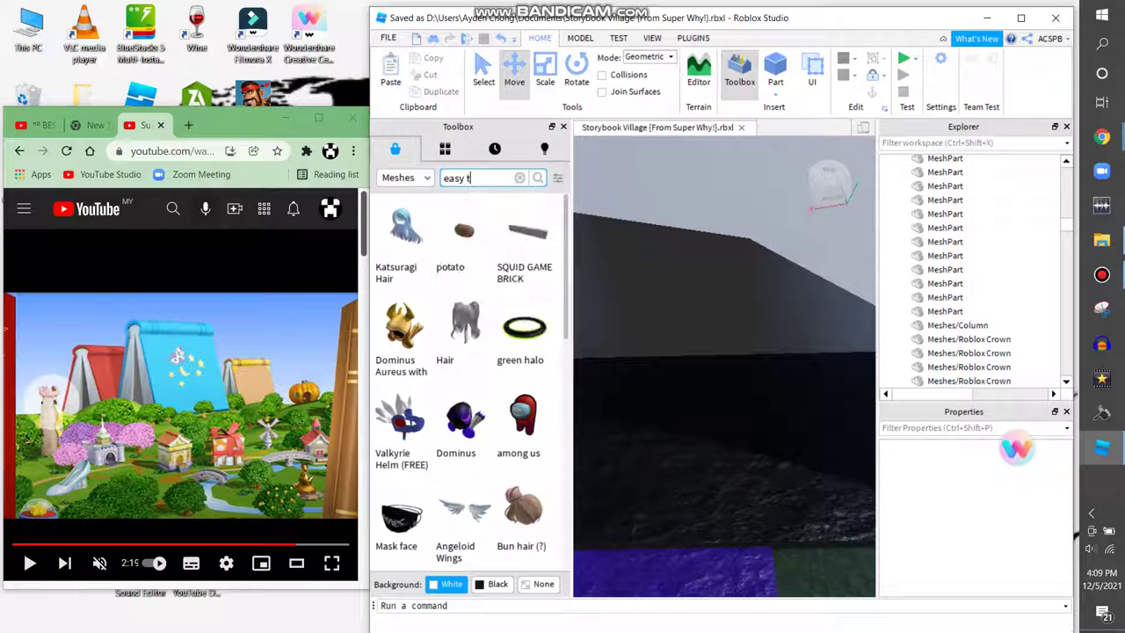
{"action": "type", "text": "sy teleporter"}
{"action": "key", "text": "Return"}
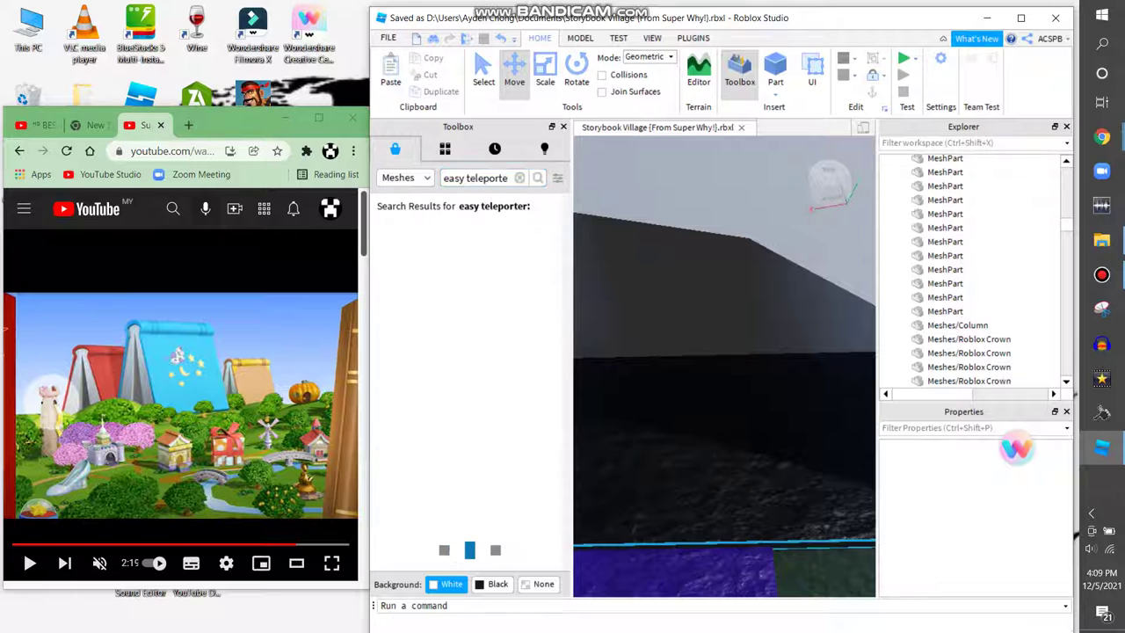
{"action": "key", "text": "s"}
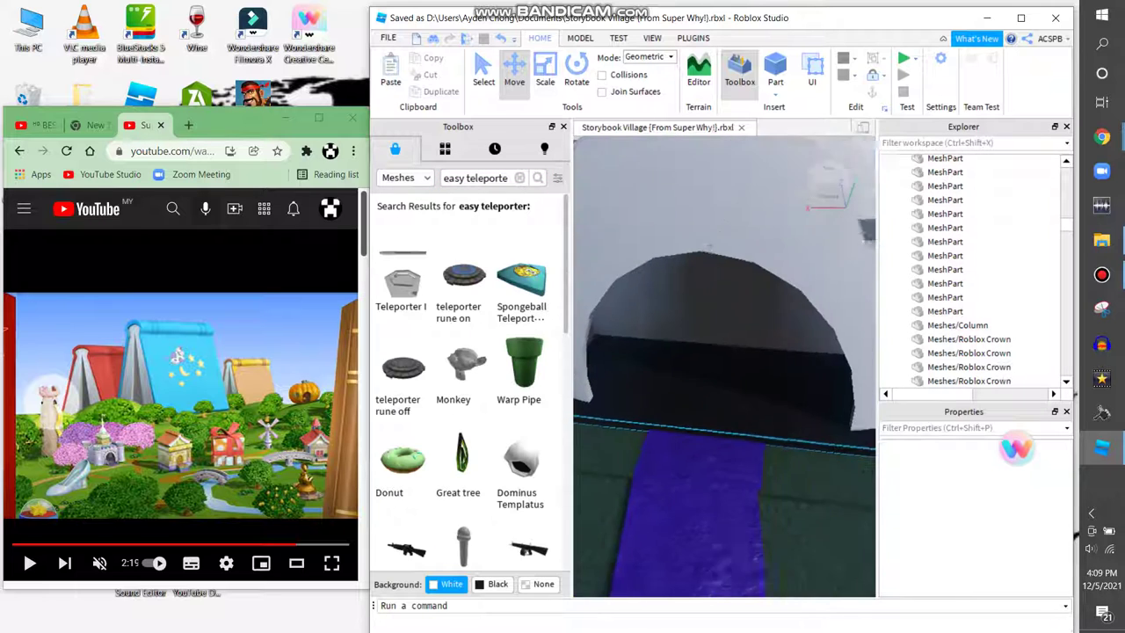
{"action": "key", "text": "w"}
{"action": "scroll", "coordinate": [527, 303], "scroll_direction": "down", "scroll_amount": 1}
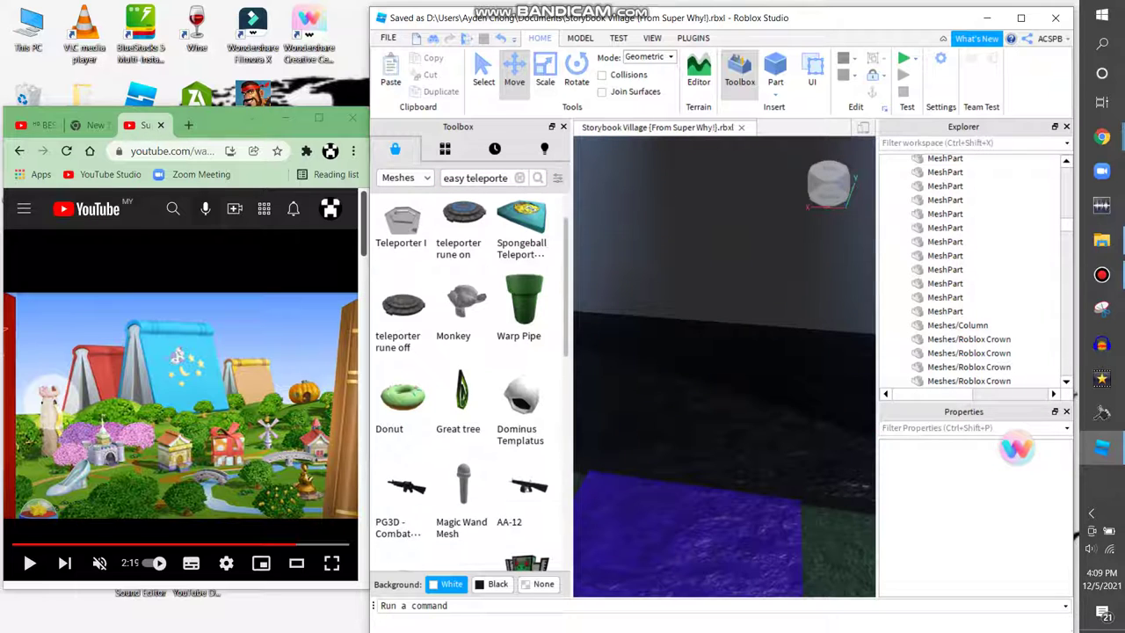
Step: Switch to Chrome and search the web for "nutcracker episode" in a new tab
{"action": "key", "text": "ctrl+t"}
{"action": "type", "text": "ut crut cracker"}
{"action": "key", "text": "Return"}
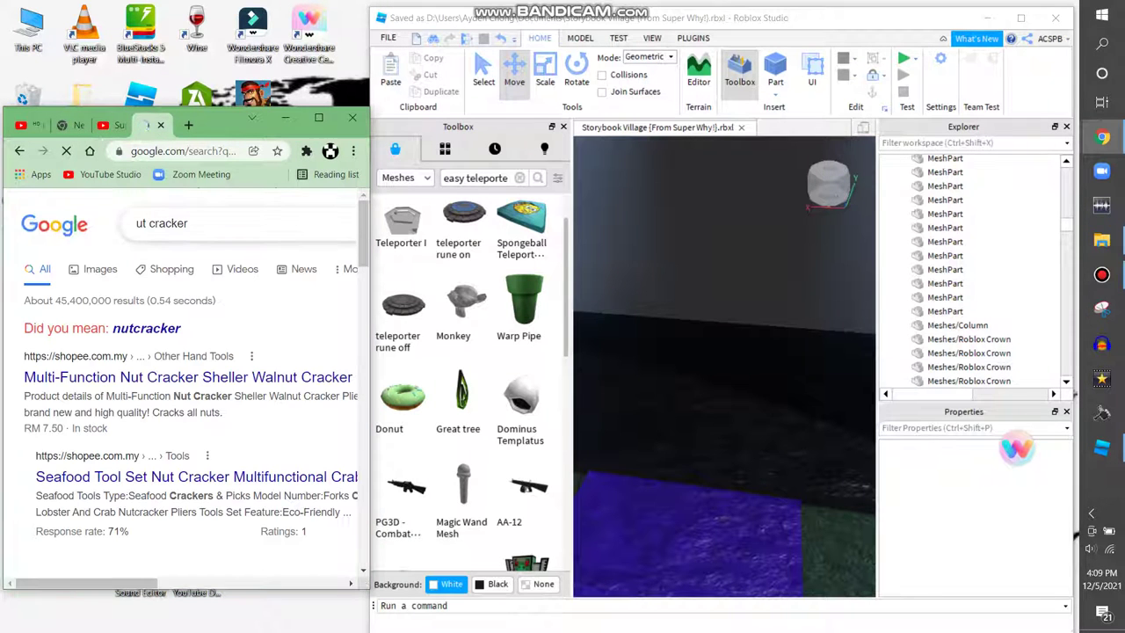
{"action": "type", "text": "nut"}
{"action": "key", "text": "Delete"}
{"action": "key", "text": "End"}
{"action": "type", "text": "ep"}
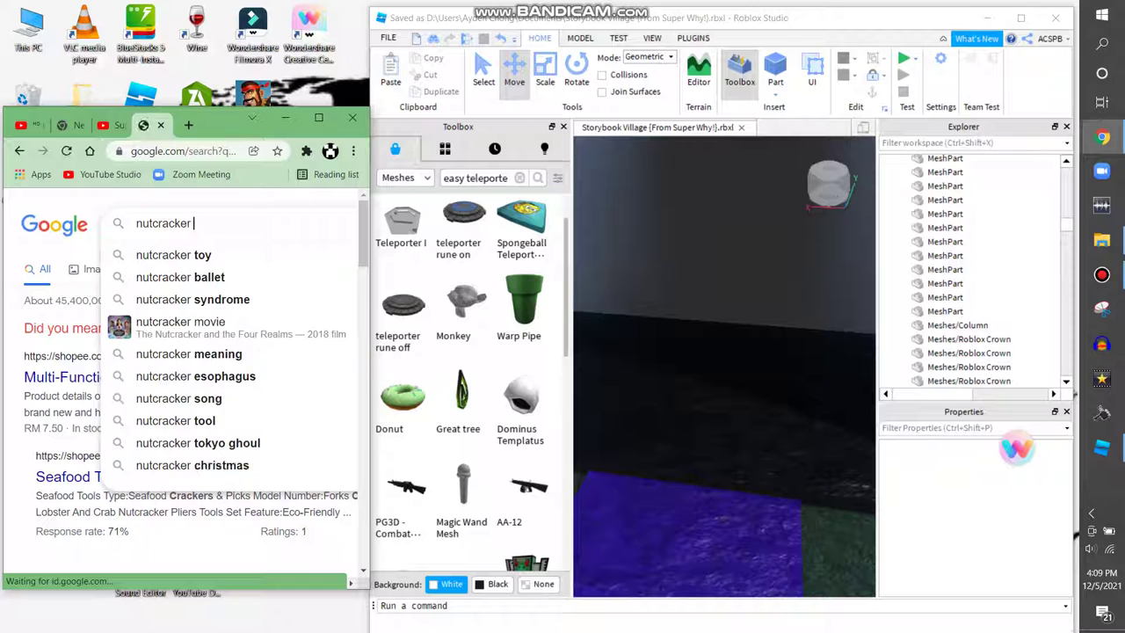
{"action": "type", "text": "isode"}
{"action": "key", "text": "Return"}
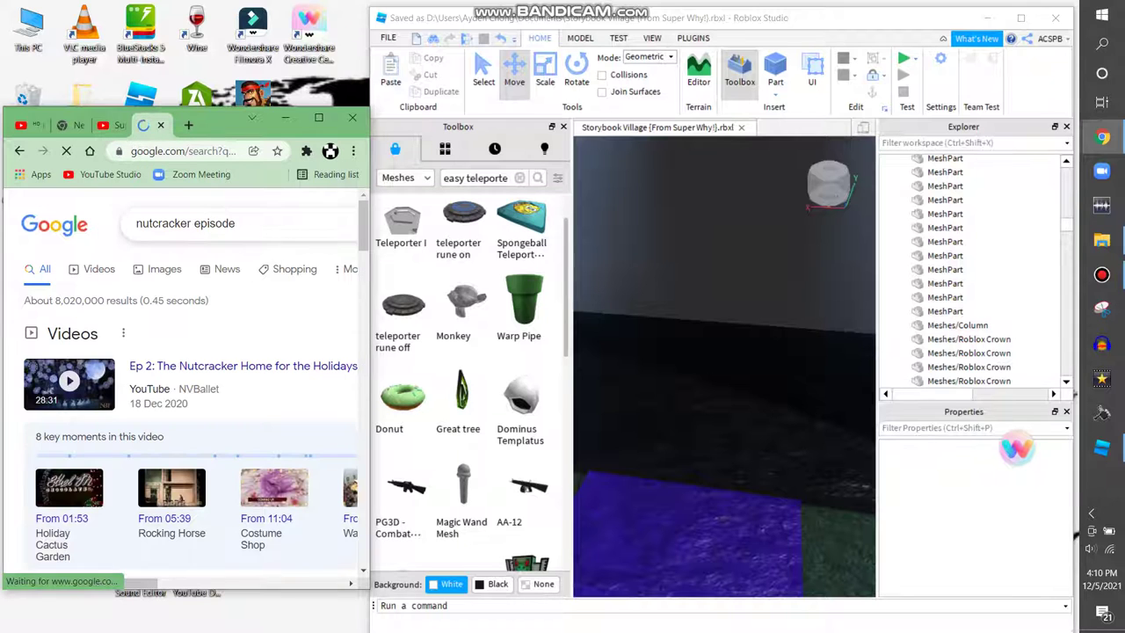
Step: Open the Super Why Nutcracker episode from the video results and pause it
{"action": "left_click", "coordinate": [93, 269]}
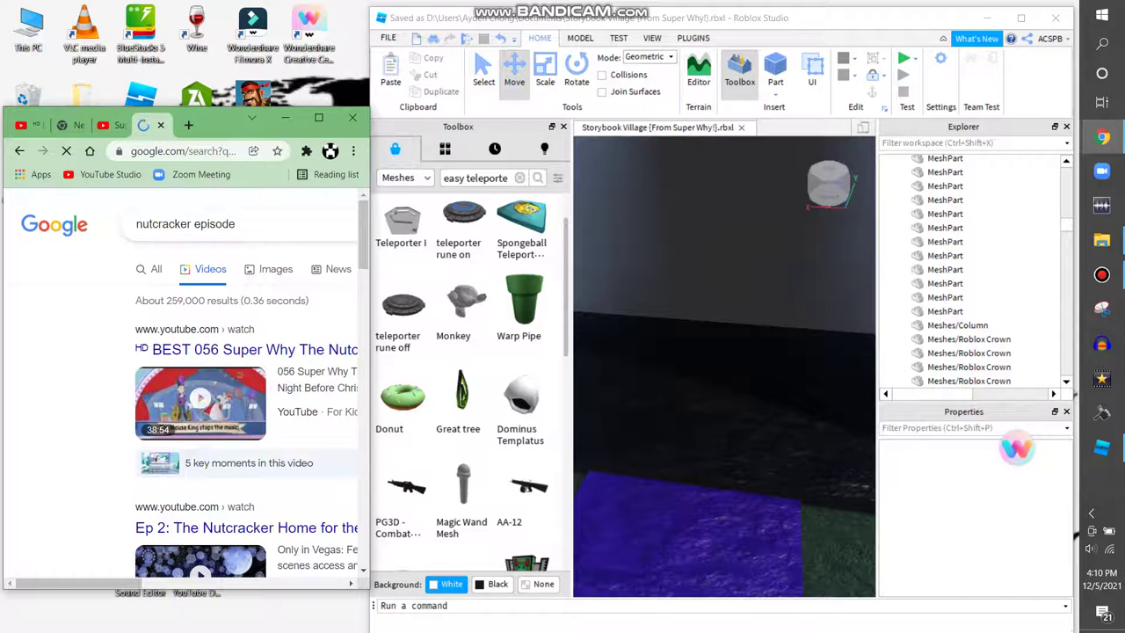
{"action": "left_click", "coordinate": [200, 400]}
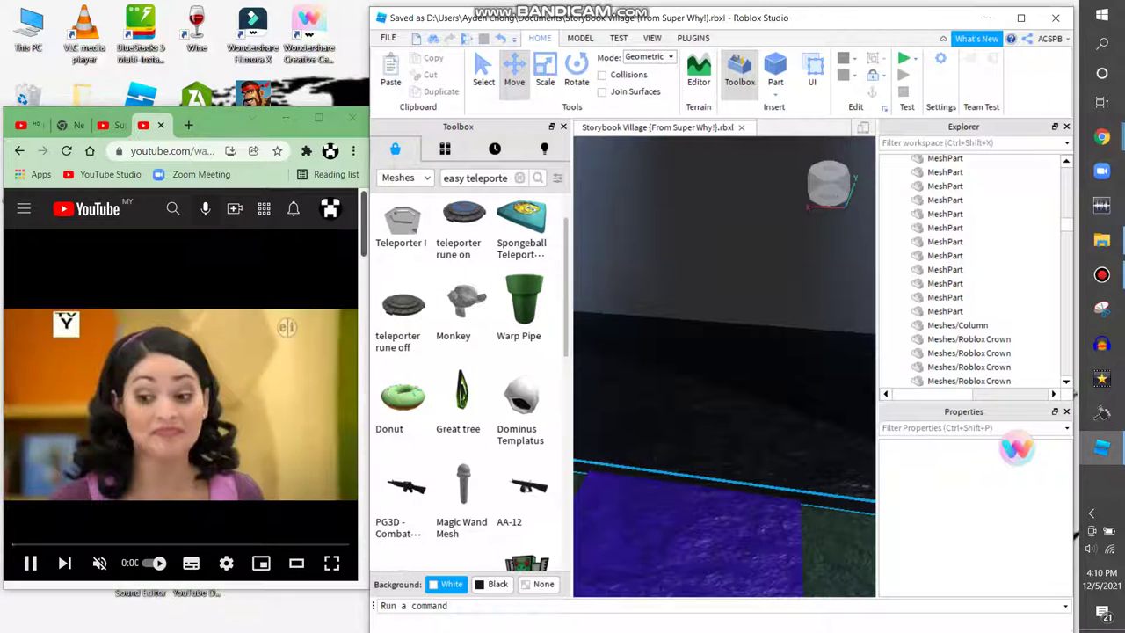
{"action": "left_click", "coordinate": [180, 404]}
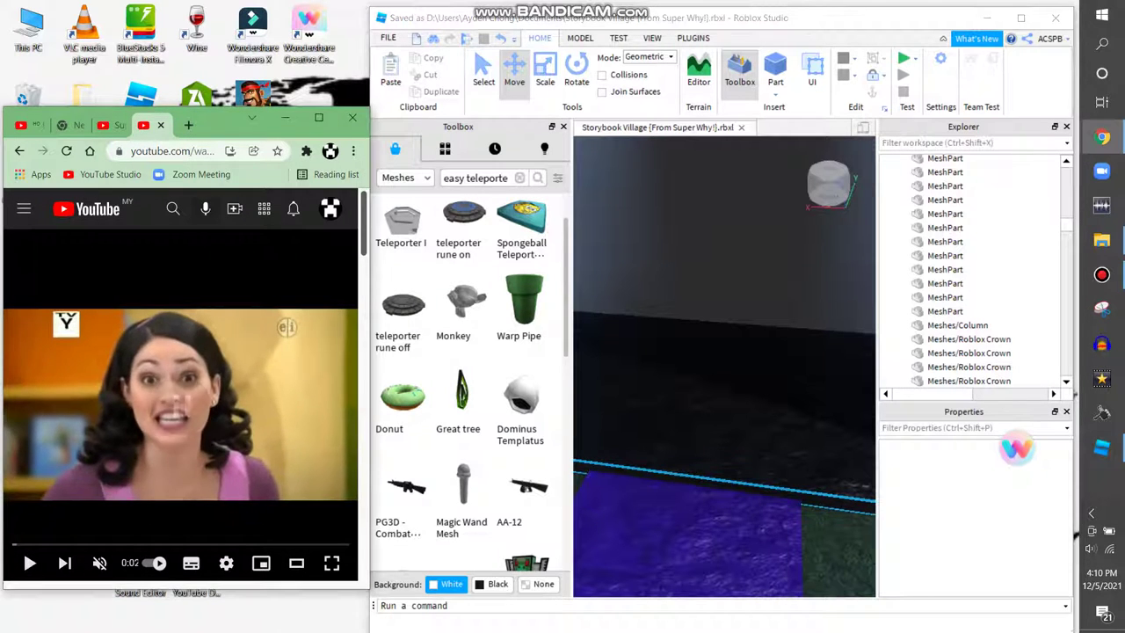
Step: Return to Roblox Studio, change the asset category from meshes to models and search for "teleporter"
{"action": "scroll", "coordinate": [470, 369], "scroll_direction": "down", "scroll_amount": 5}
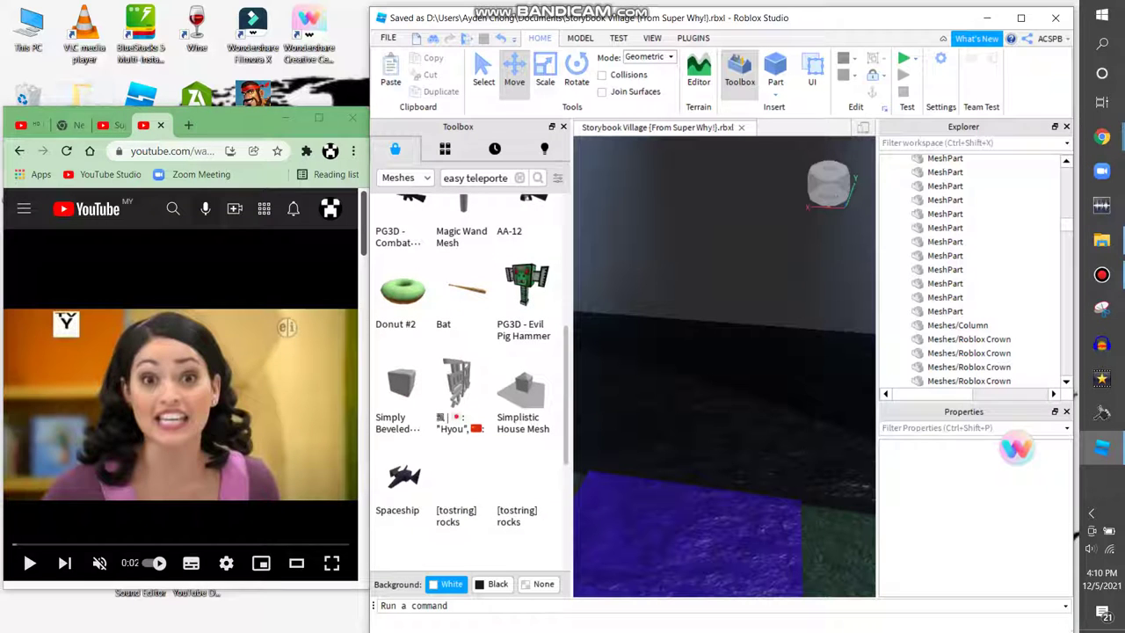
{"action": "left_click", "coordinate": [71, 125]}
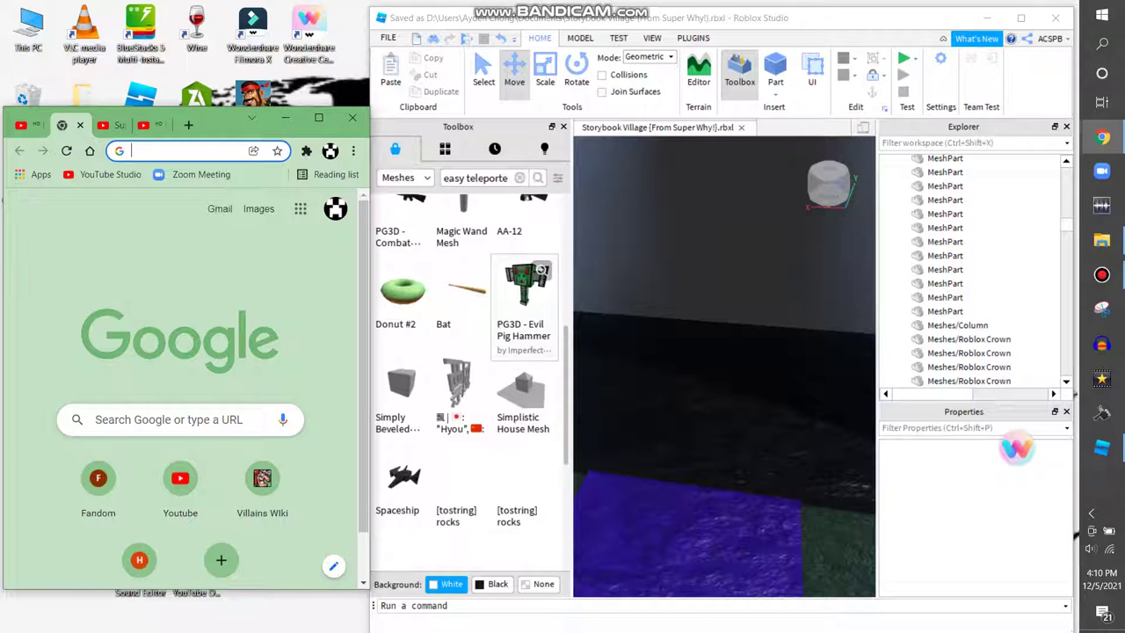
{"action": "scroll", "coordinate": [470, 369], "scroll_direction": "down", "scroll_amount": 3}
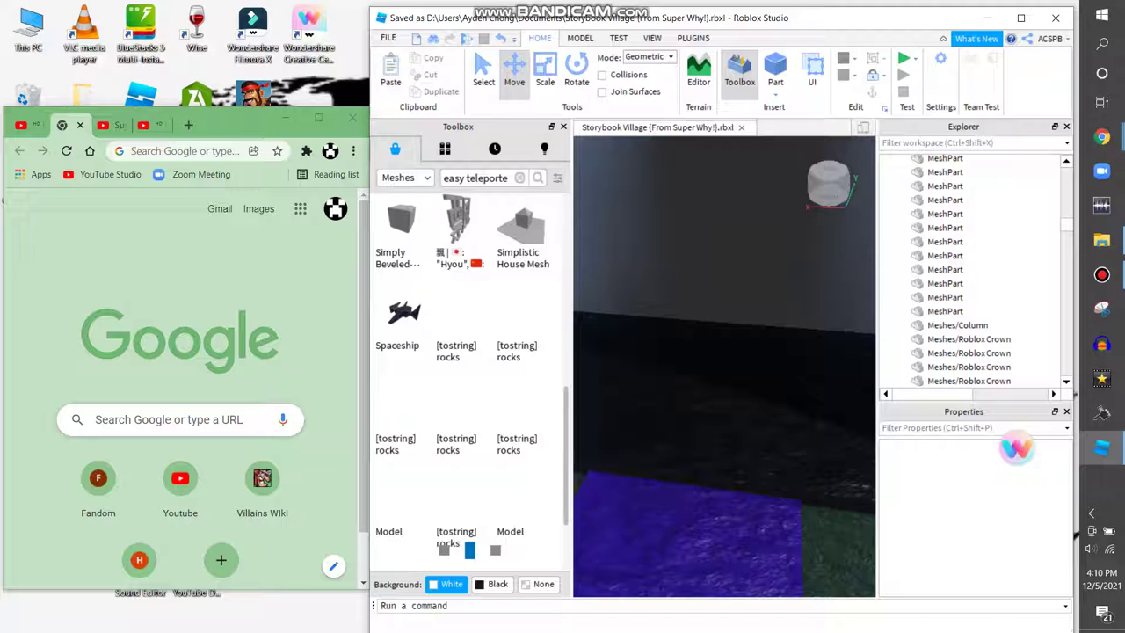
{"action": "key", "text": "Return"}
{"action": "left_click", "coordinate": [479, 178]}
{"action": "key", "text": "ctrl+a"}
{"action": "key", "text": "BackSpace"}
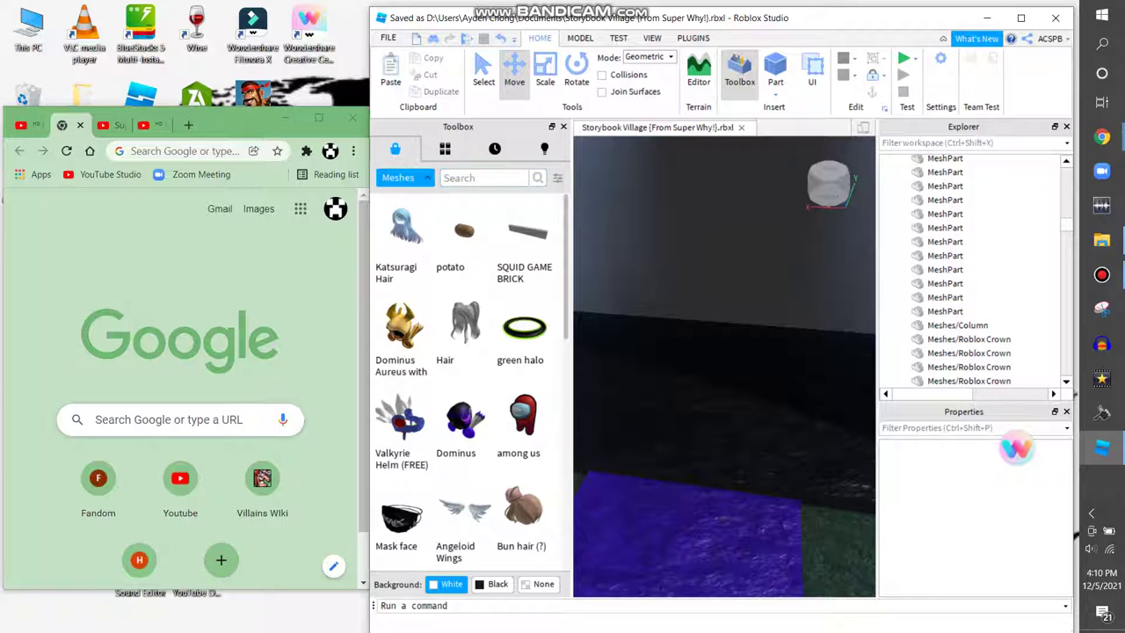
{"action": "left_click", "coordinate": [397, 197]}
{"action": "left_click", "coordinate": [479, 178]}
{"action": "type", "text": "teleporter"}
{"action": "key", "text": "Return"}
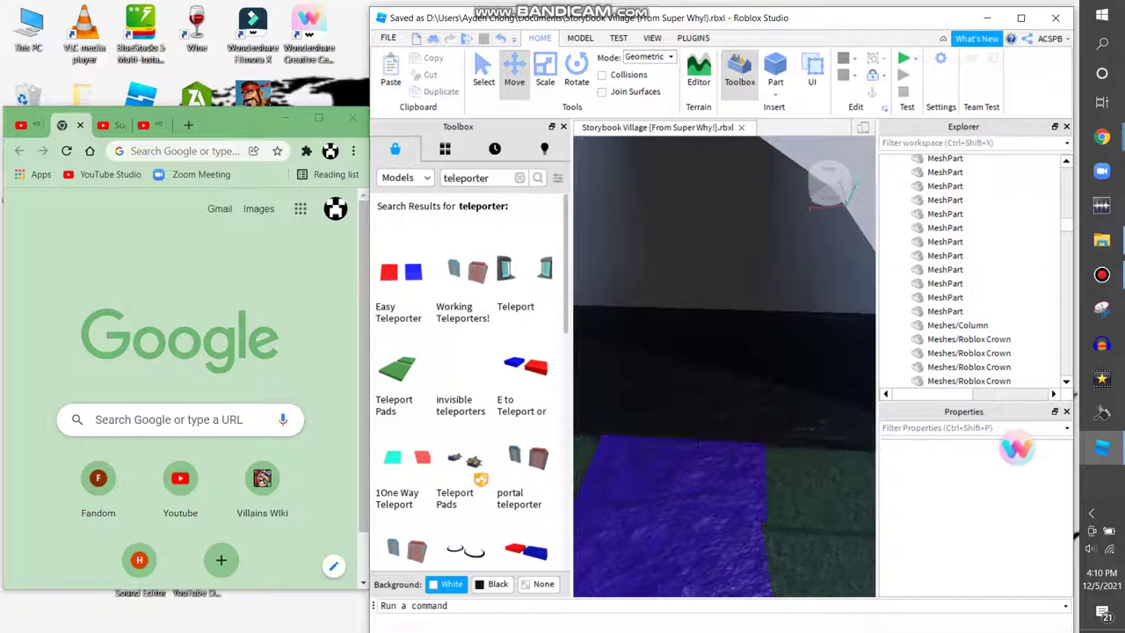
Step: Insert the Easy Teleporter model with its red and blue pads inside the castle's arched entrance
{"action": "left_click", "coordinate": [969, 367]}
{"action": "key", "text": "f"}
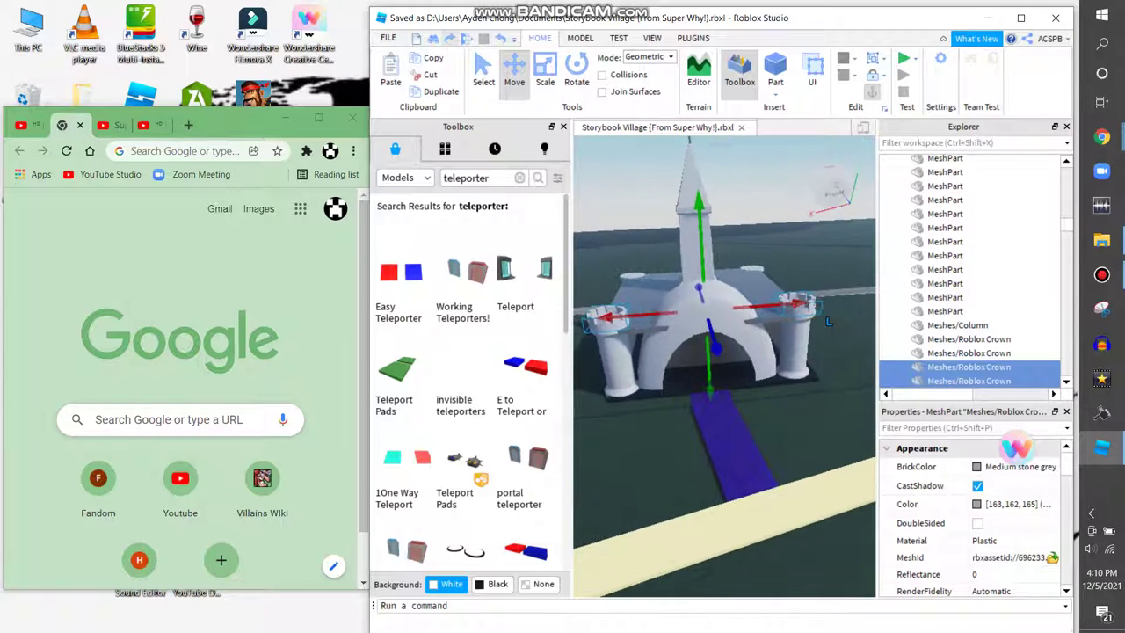
{"action": "right_click_drag", "start_coordinate": [773, 277], "coordinate": [730, 299]}
{"action": "left_click", "coordinate": [730, 299]}
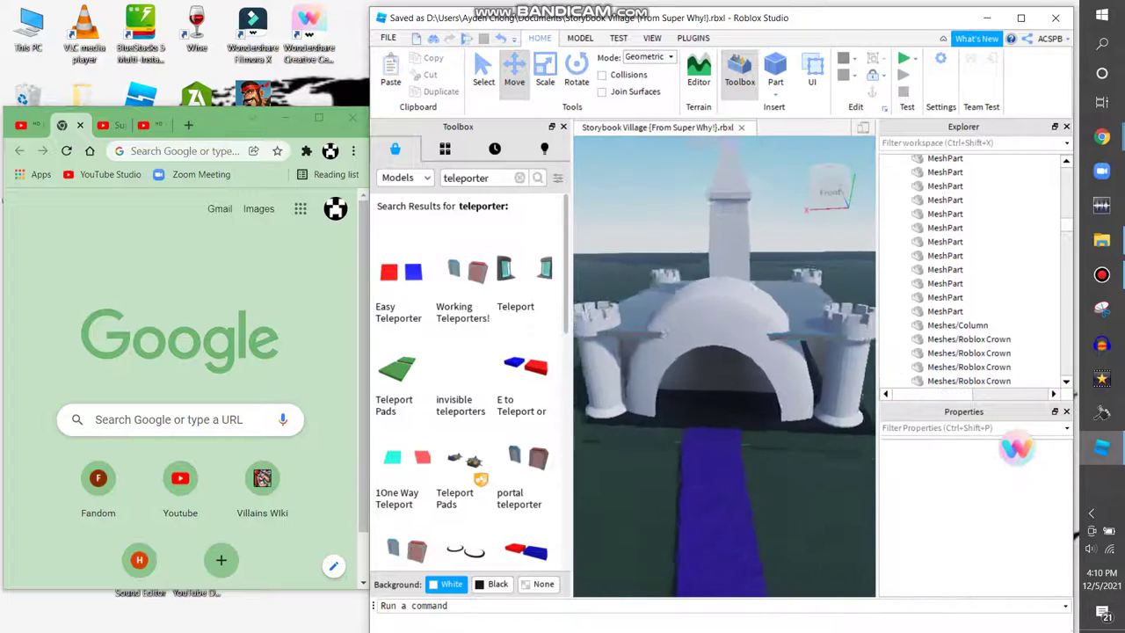
{"action": "key", "text": "w"}
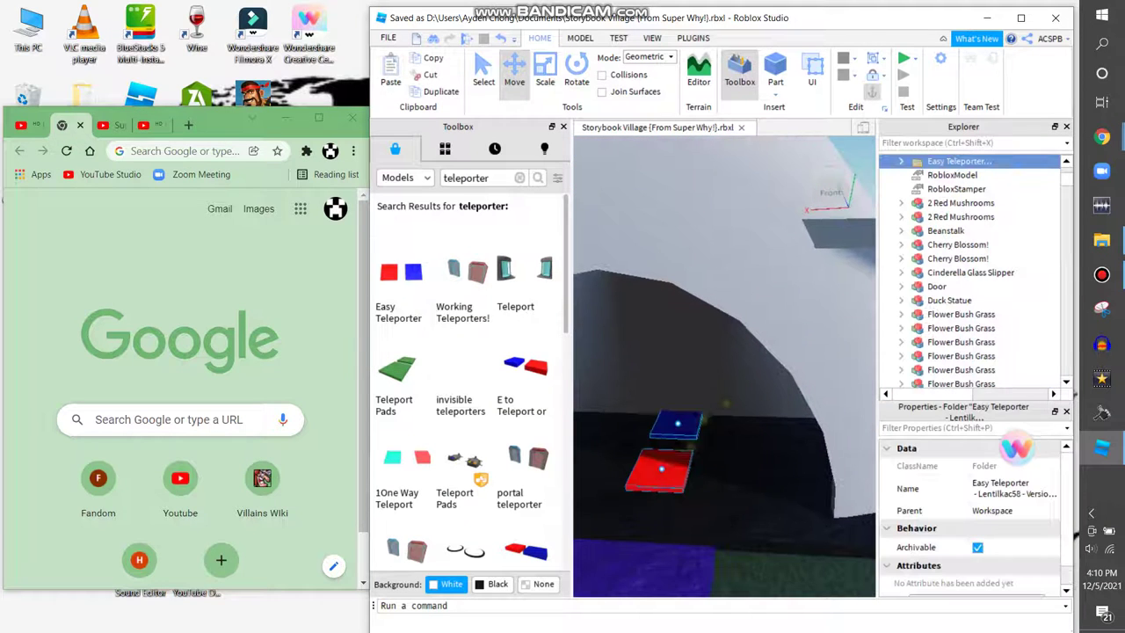
{"action": "key", "text": "f"}
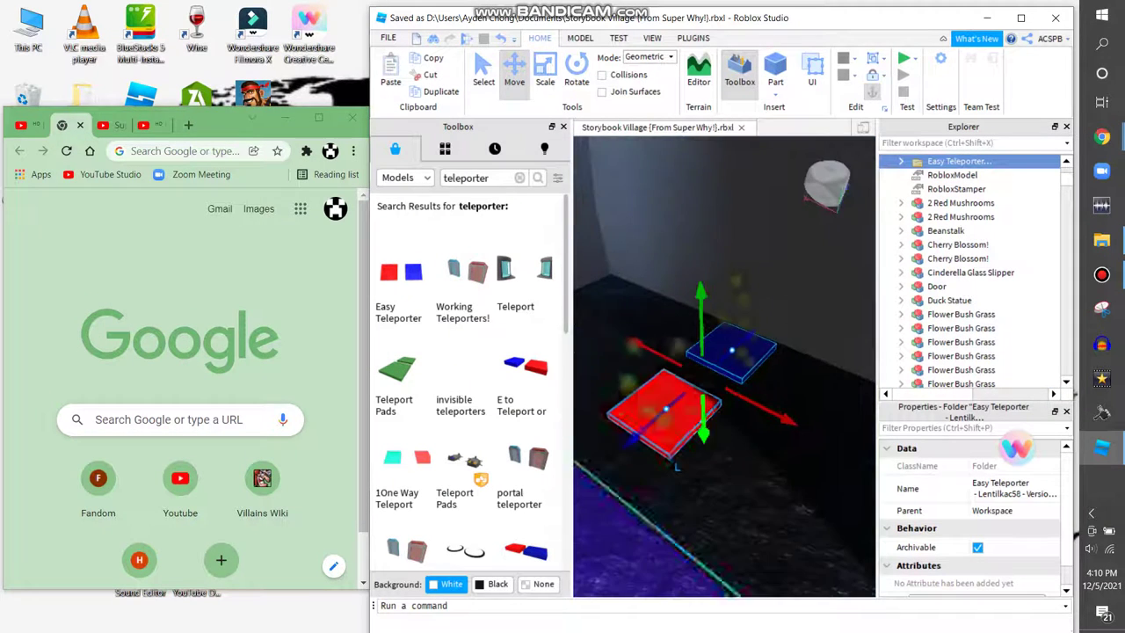
Step: Move the red teleporter pad out of the castle entrance to an empty area away from the blue pad
{"action": "key", "text": "w"}
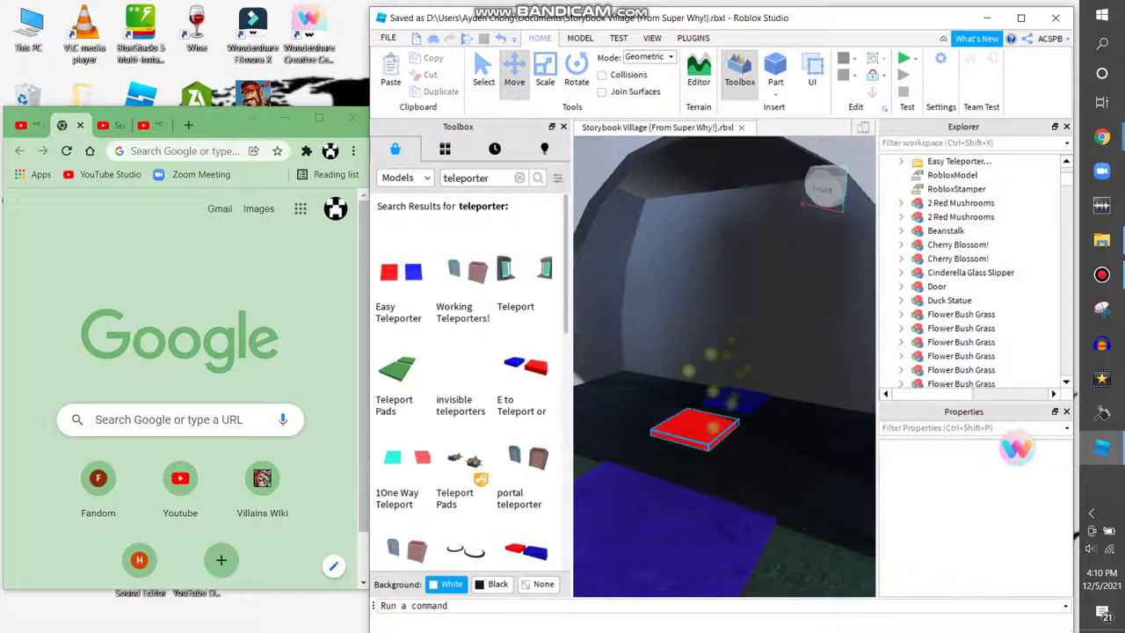
{"action": "left_click", "coordinate": [681, 400]}
{"action": "scroll", "coordinate": [725, 360], "scroll_direction": "down", "scroll_amount": 10}
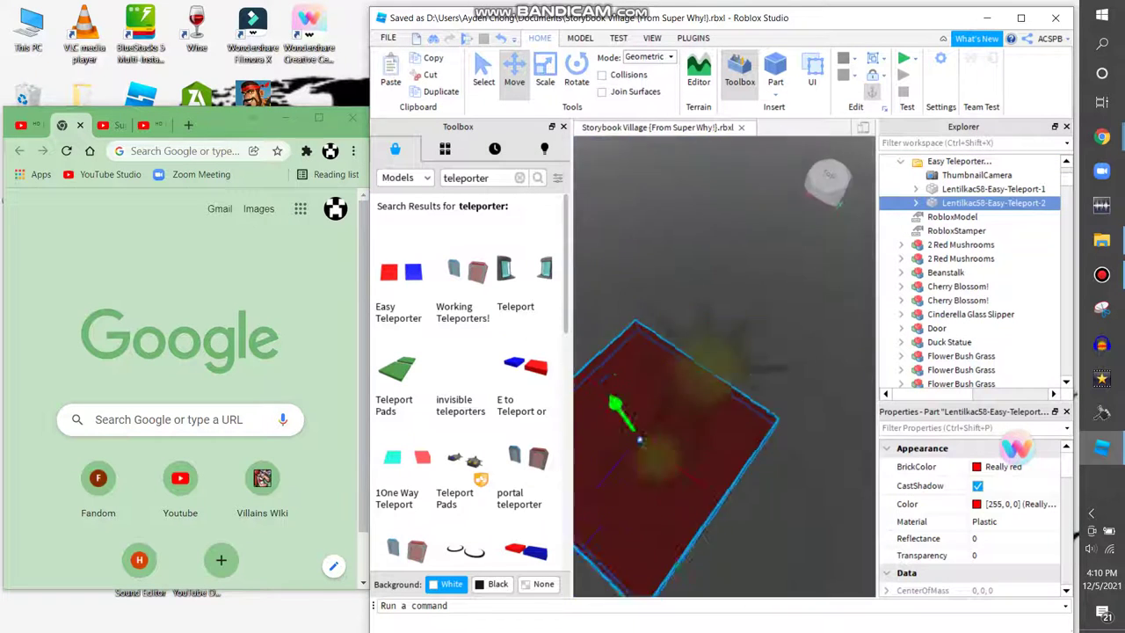
{"action": "key", "text": "f"}
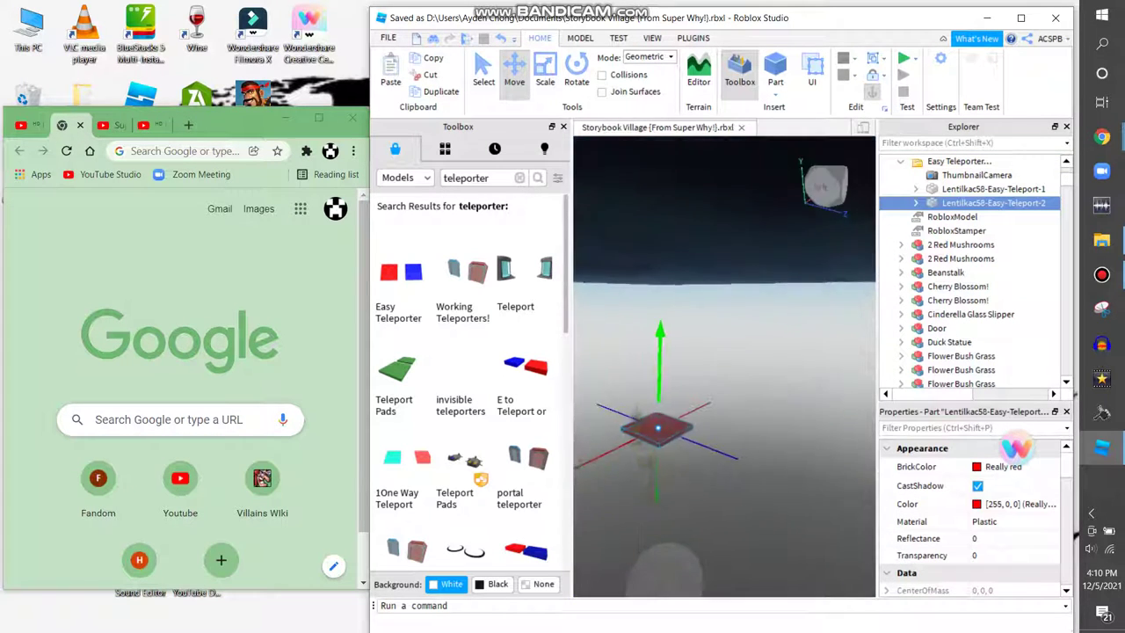
{"action": "key", "text": "d"}
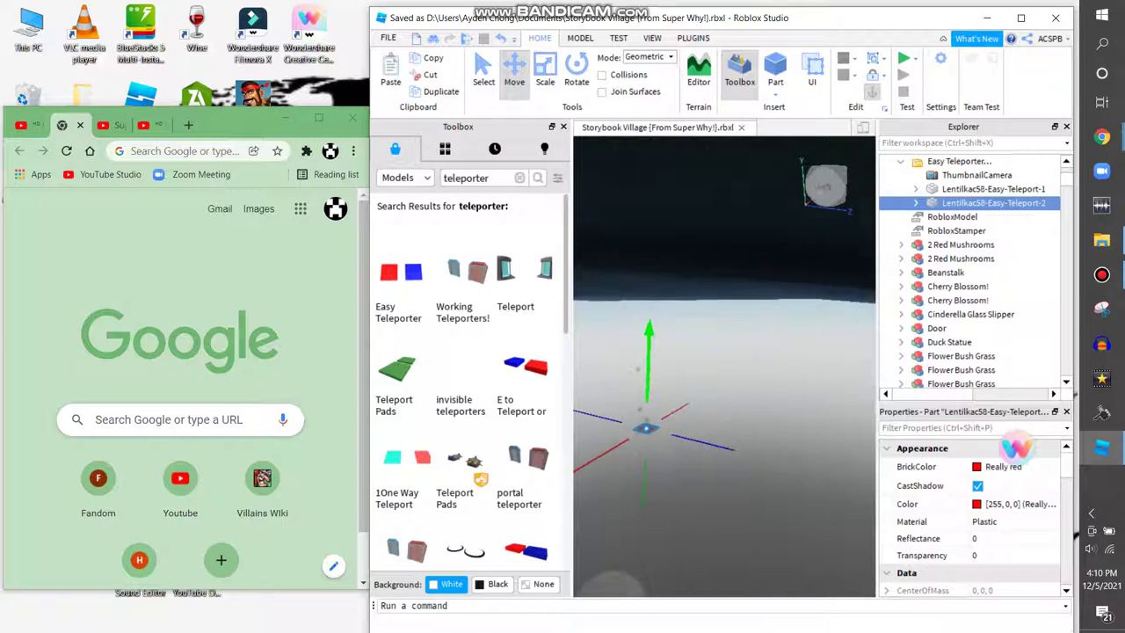
{"action": "key", "text": "w"}
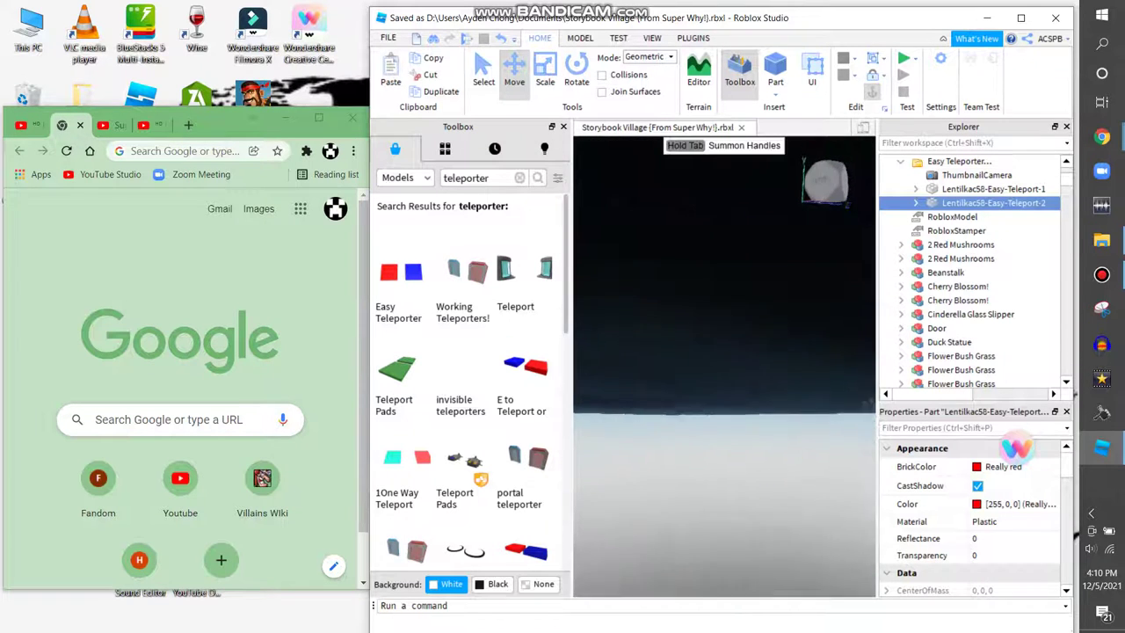
{"action": "key", "text": "f"}
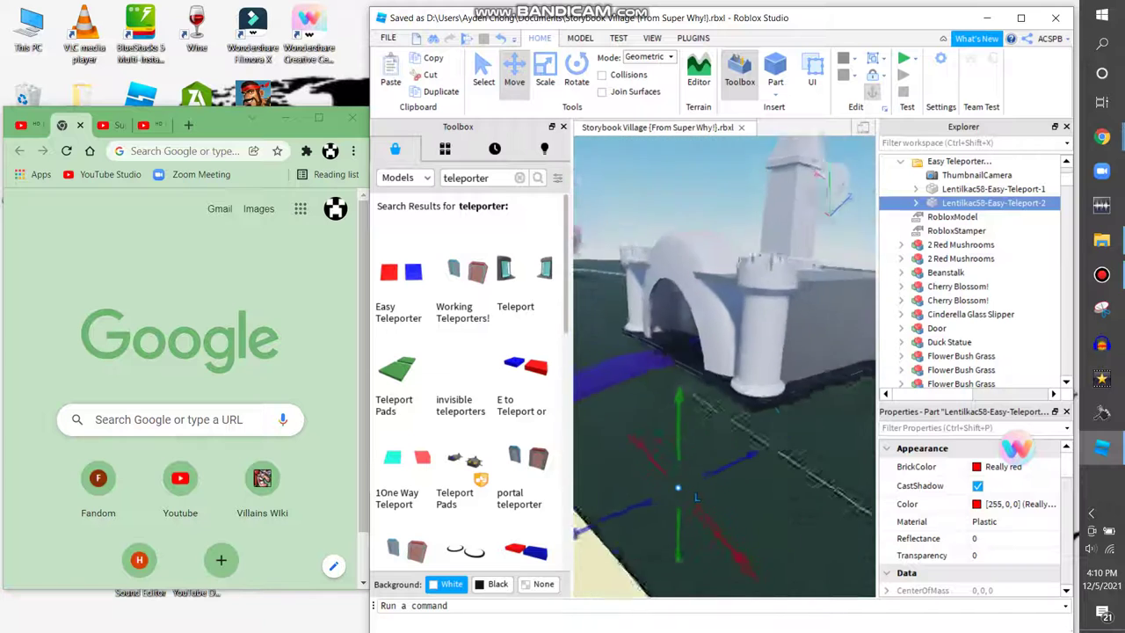
Step: Colour the blue teleporter pad inside the castle's arch Really black
{"action": "left_click", "coordinate": [765, 394]}
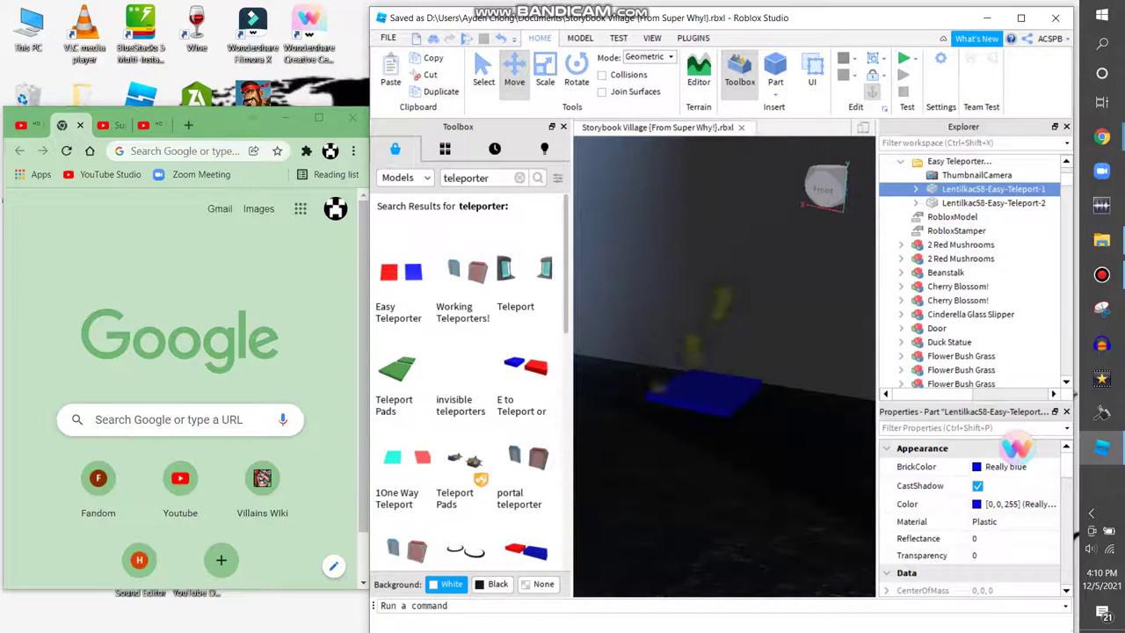
{"action": "left_click", "coordinate": [774, 264]}
{"action": "key", "text": "f"}
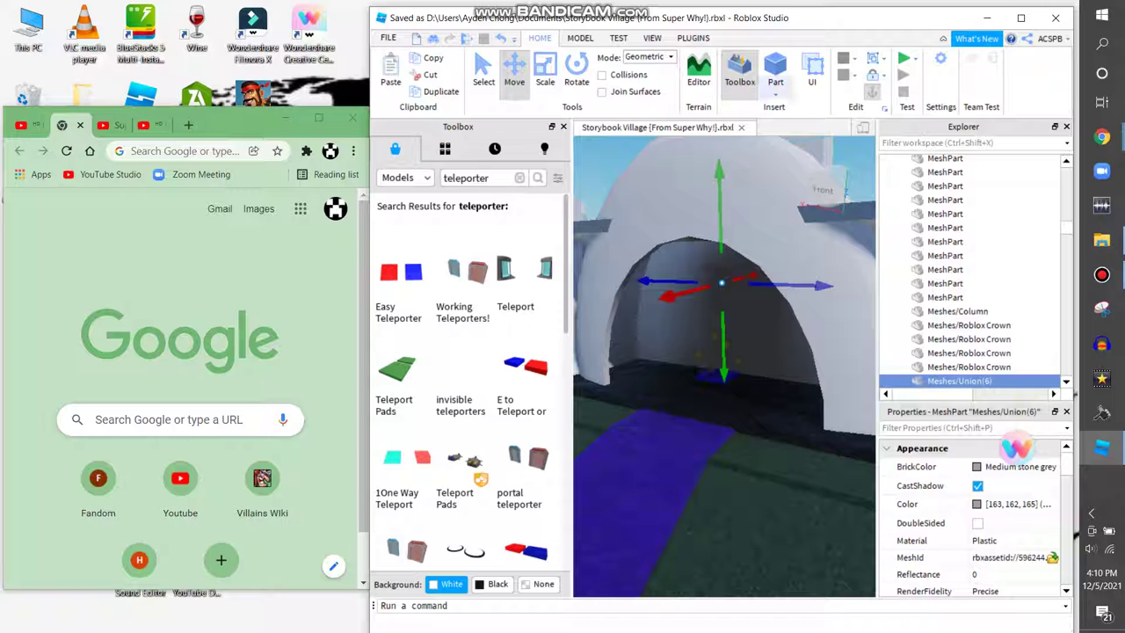
{"action": "key", "text": "ctrl+z"}
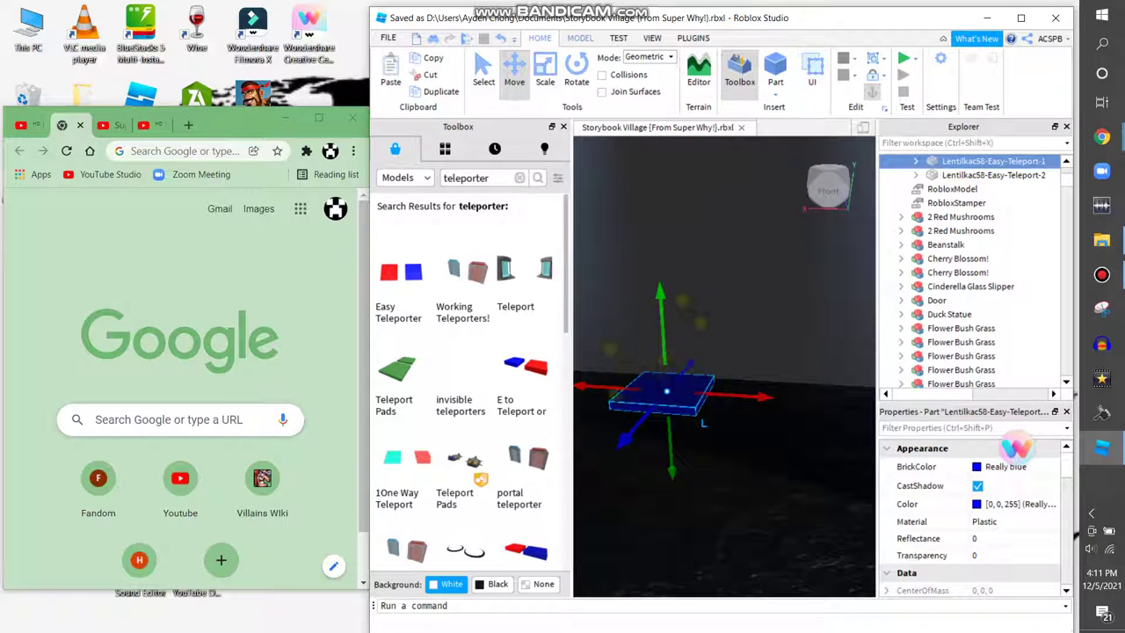
{"action": "left_click", "coordinate": [855, 58]}
{"action": "left_click", "coordinate": [826, 331]}
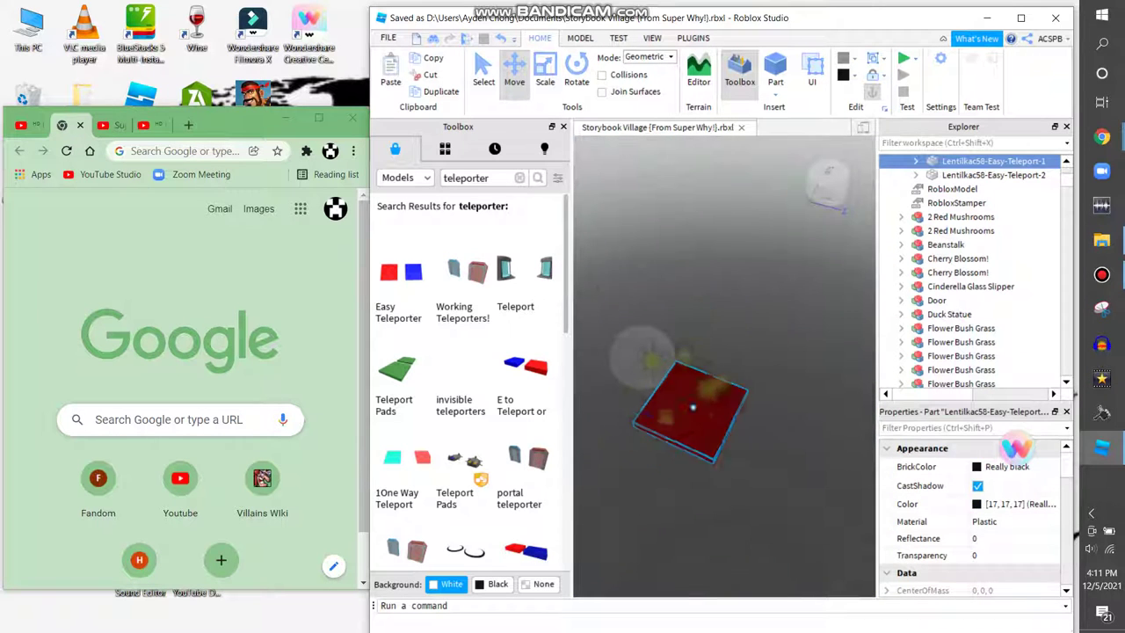
Step: Set the colour of the other, red teleporter pad to Institutional white
{"action": "left_click", "coordinate": [993, 175]}
{"action": "left_click", "coordinate": [843, 75]}
{"action": "left_click", "coordinate": [854, 75]}
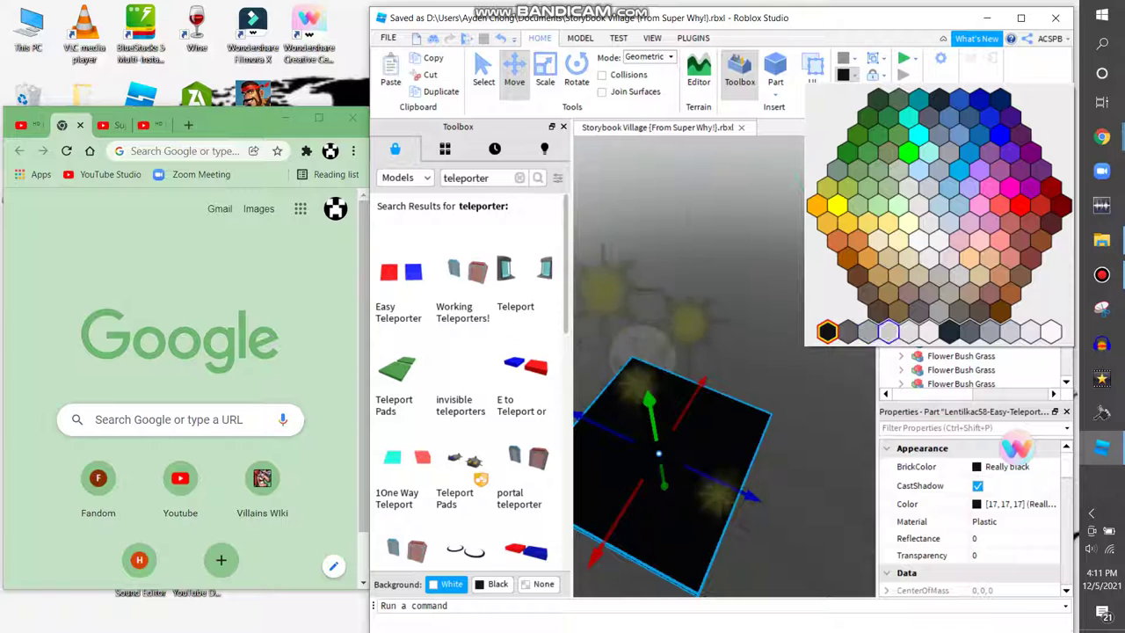
{"action": "left_click", "coordinate": [1037, 331]}
Step: Examine the castle scene from 3:22 in the Nutcracker episode in Chrome, then return to the village reference video
{"action": "left_click", "coordinate": [145, 125]}
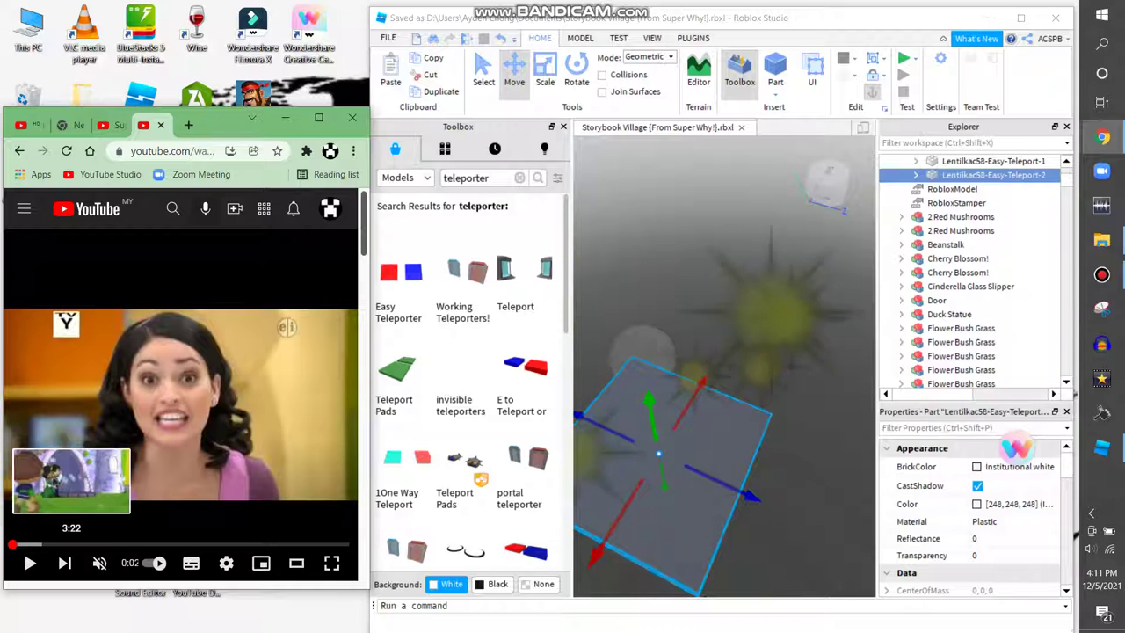
{"action": "left_click", "coordinate": [42, 545]}
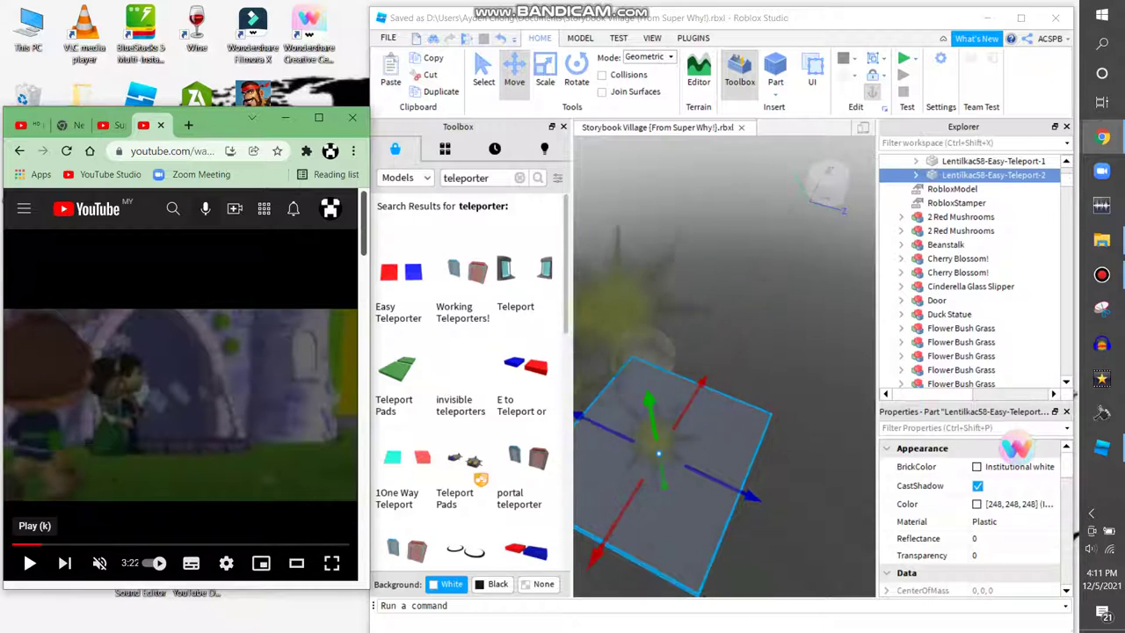
{"action": "left_click", "coordinate": [30, 563]}
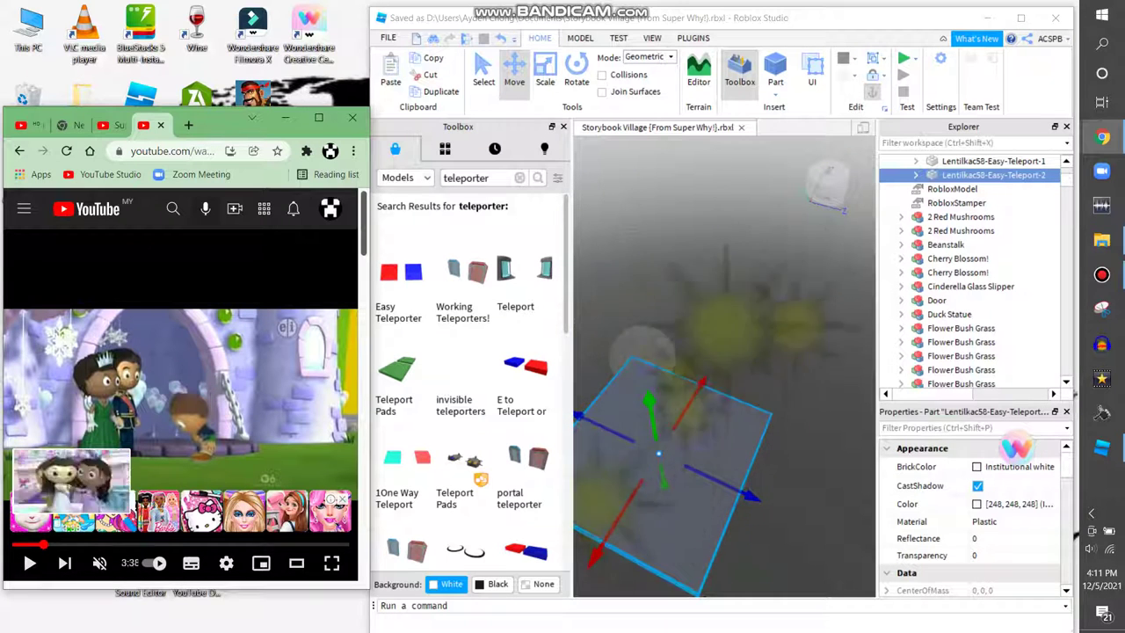
{"action": "key", "text": "ctrl+shift+Tab"}
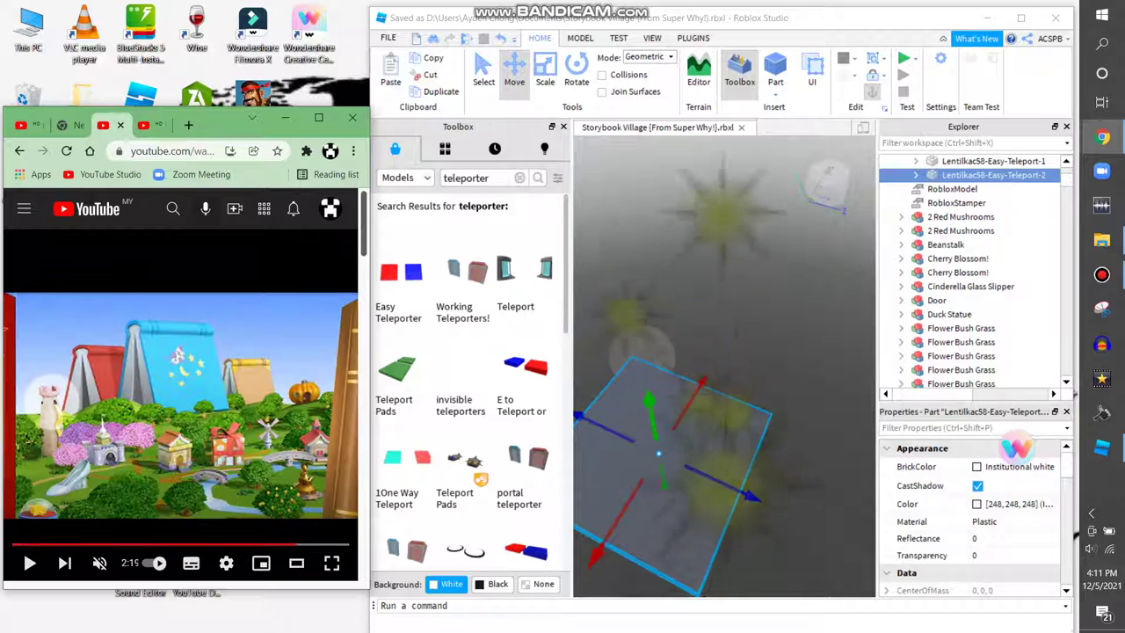
Step: Switch to the first episode video in Chrome and examine the castle's interior banquet scene at 3:53, then return to the white teleporter pad's area
{"action": "key", "text": "ctrl+shift+Tab"}
{"action": "key", "text": "ctrl+shift+Tab"}
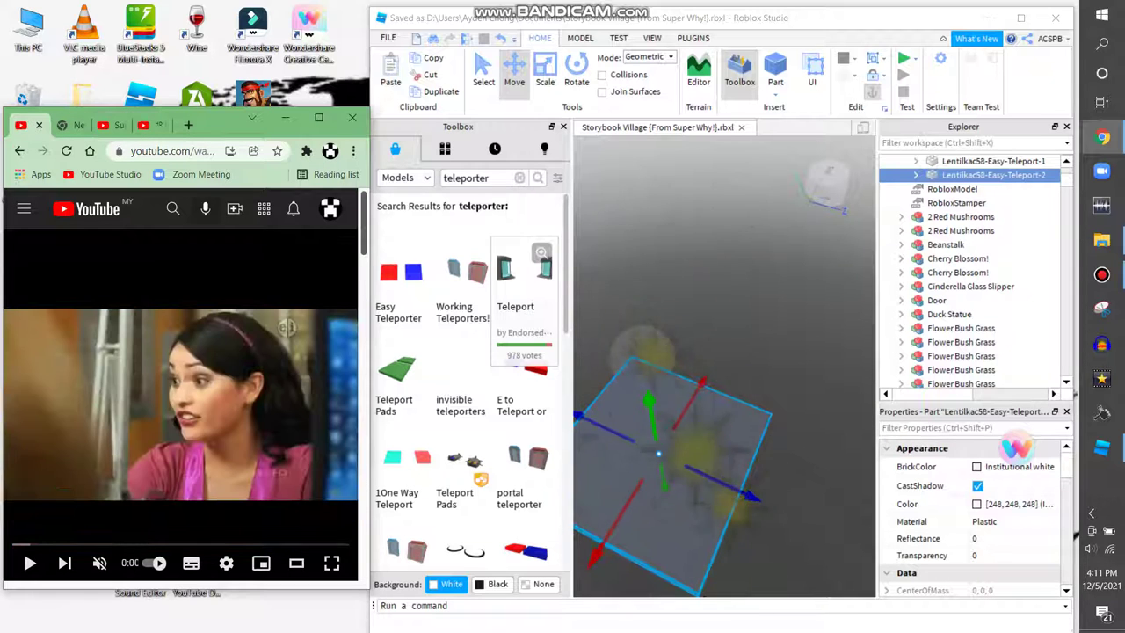
{"action": "left_click", "coordinate": [762, 291]}
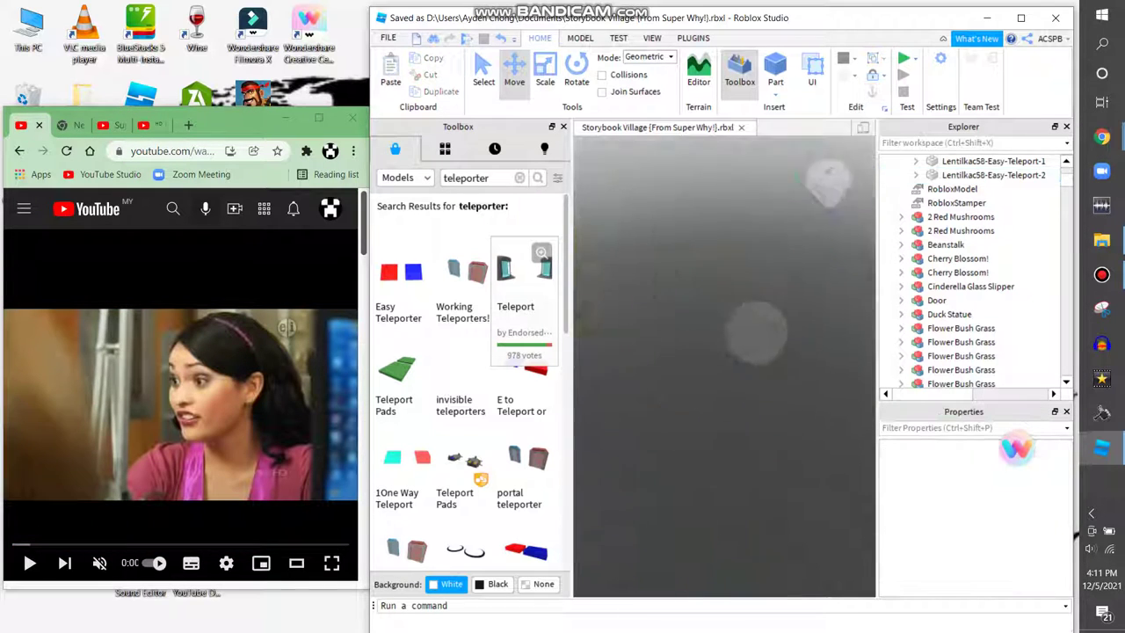
{"action": "scroll", "coordinate": [762, 290], "scroll_direction": "down", "scroll_amount": 5}
{"action": "right_click_drag", "start_coordinate": [762, 290], "coordinate": [762, 255]}
{"action": "left_click", "coordinate": [113, 125]}
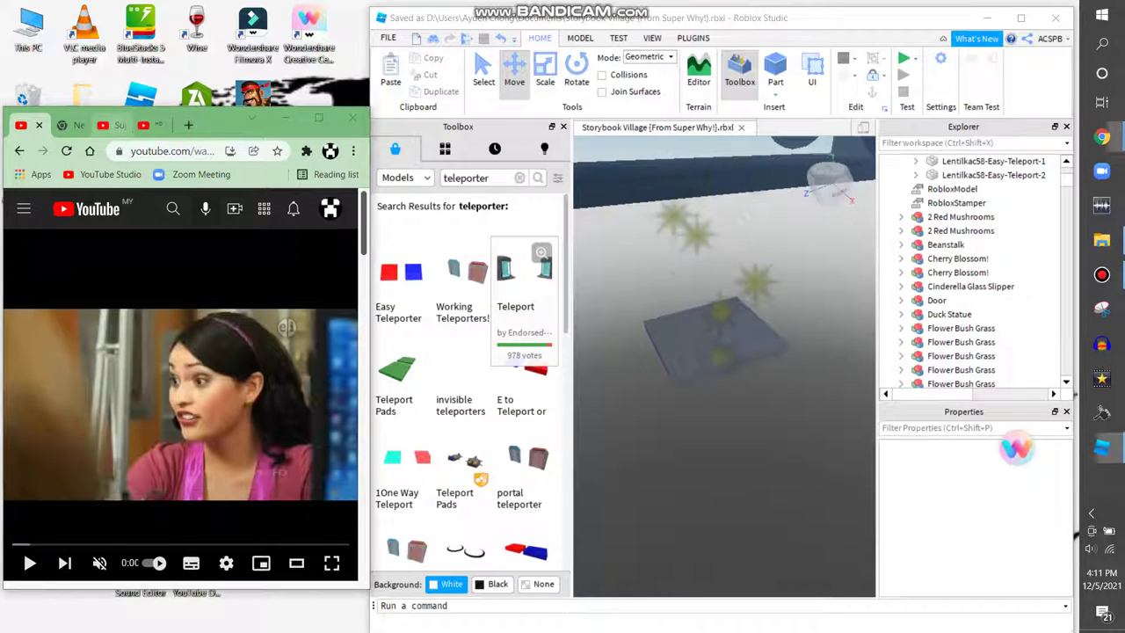
{"action": "left_click", "coordinate": [26, 124]}
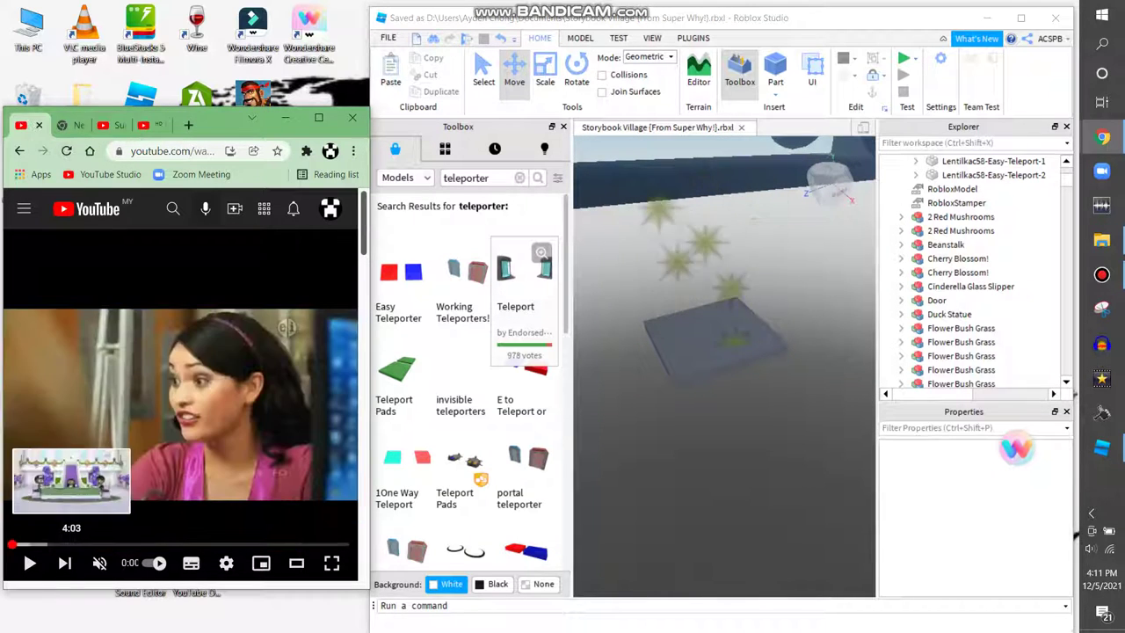
{"action": "left_click", "coordinate": [45, 545]}
{"action": "left_click_drag", "start_coordinate": [45, 545], "coordinate": [46, 545]}
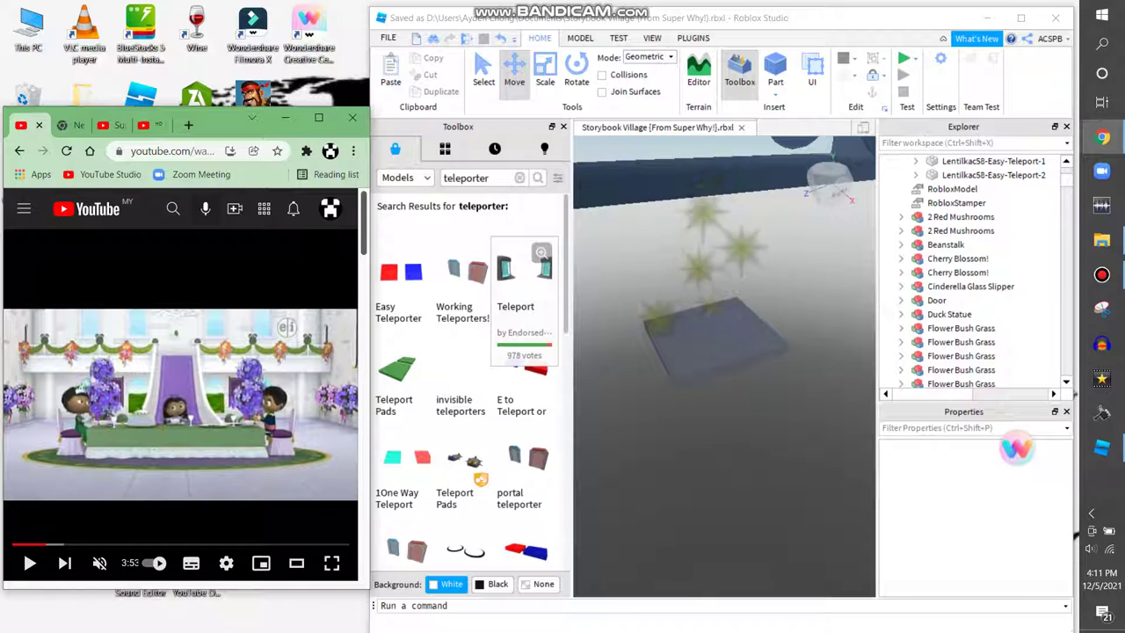
{"action": "right_click_drag", "start_coordinate": [725, 352], "coordinate": [725, 352]}
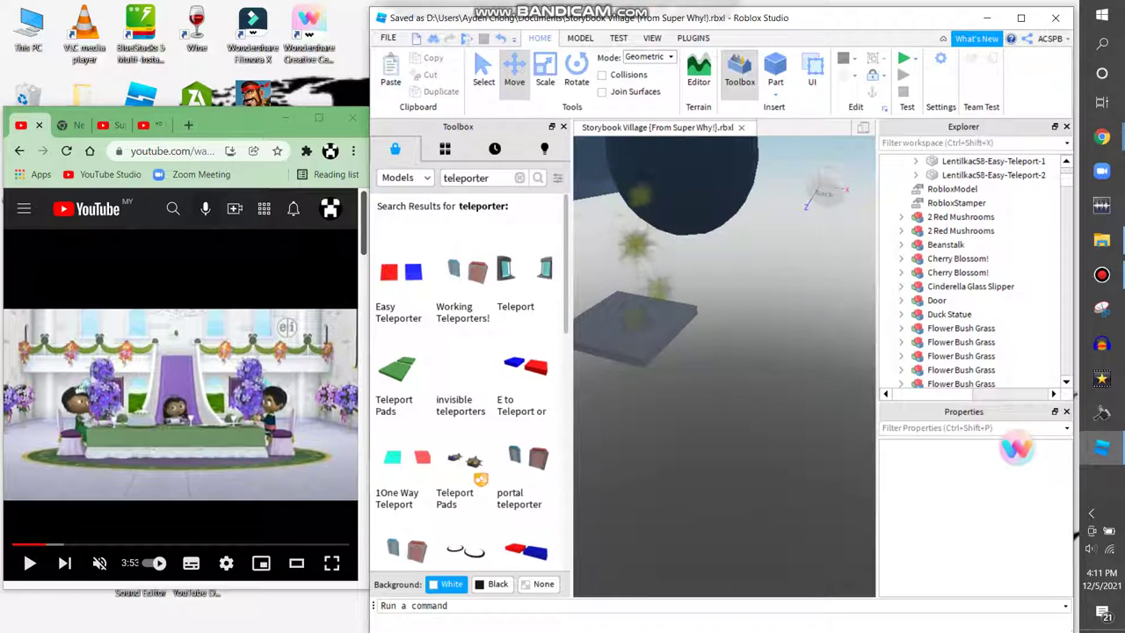